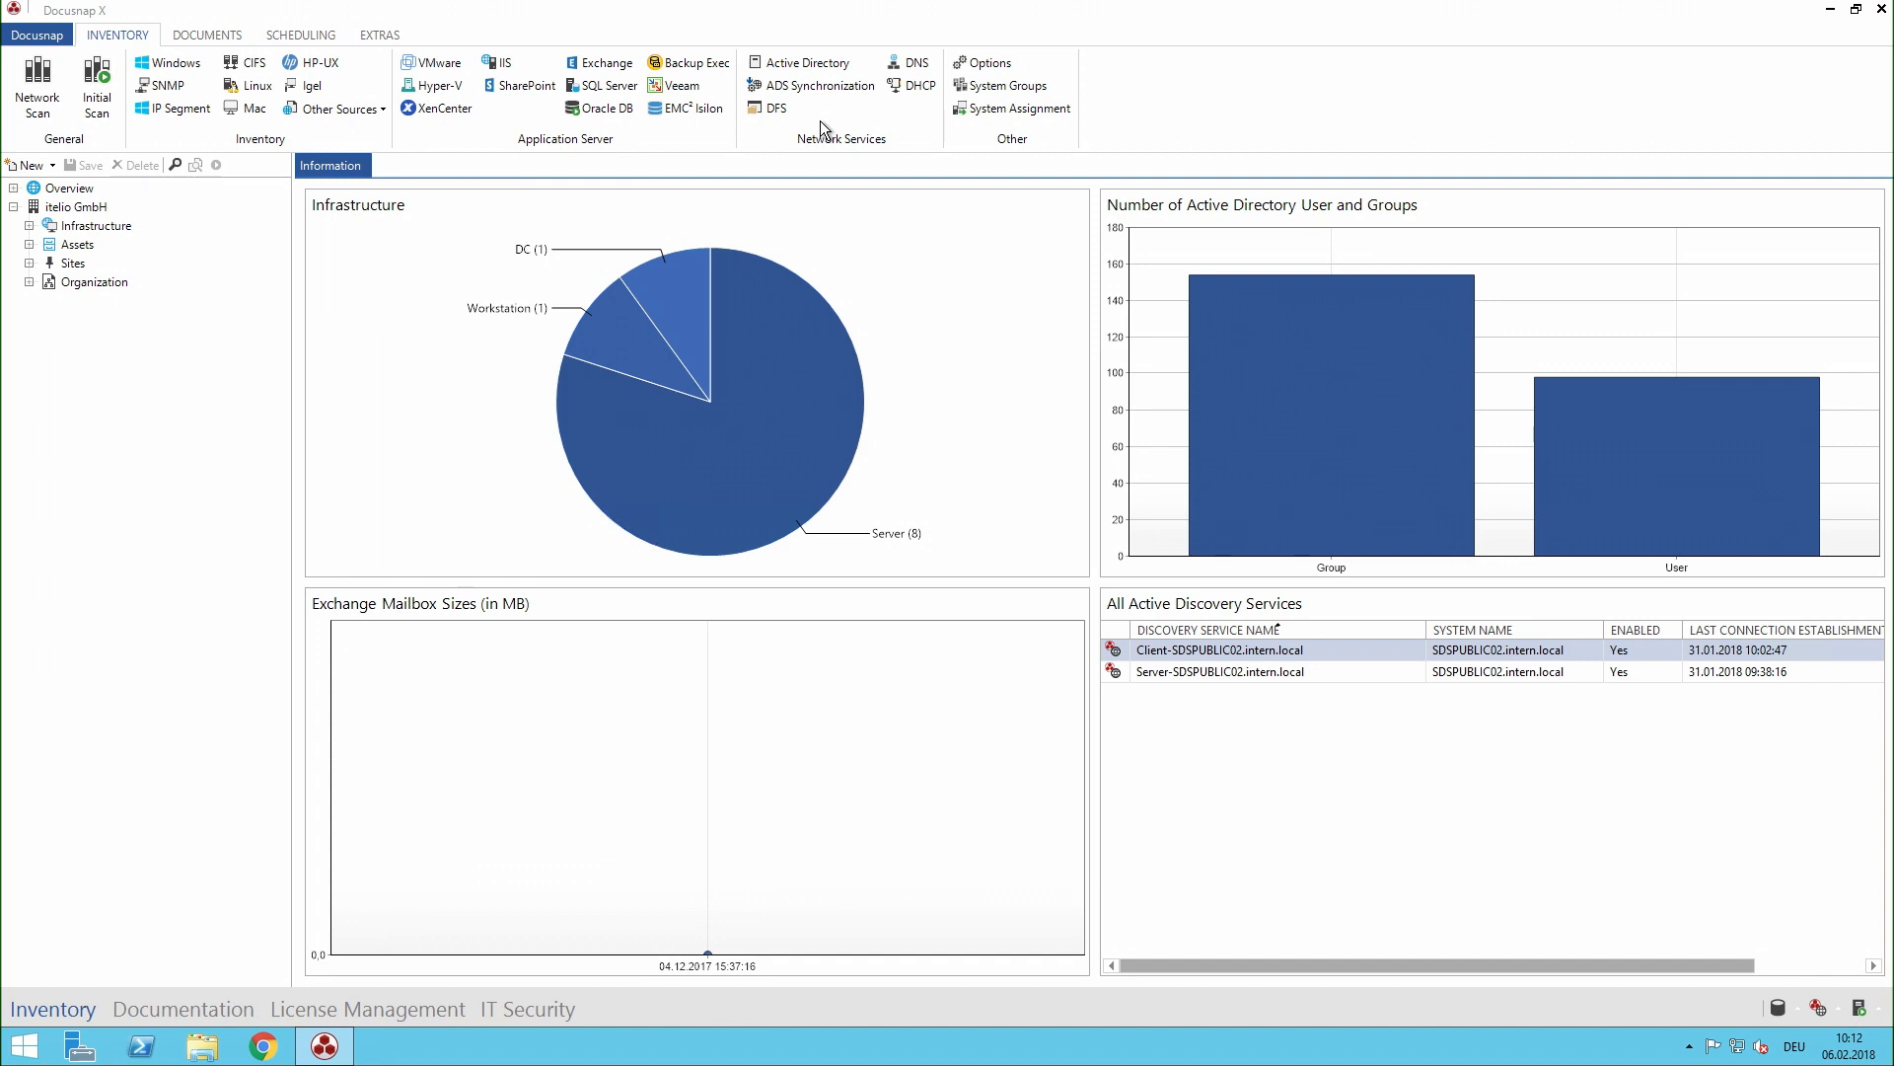
# - Switch to the Documentation area and expand the Concepts node of itelio GmbH
pyautogui.click(30, 225)
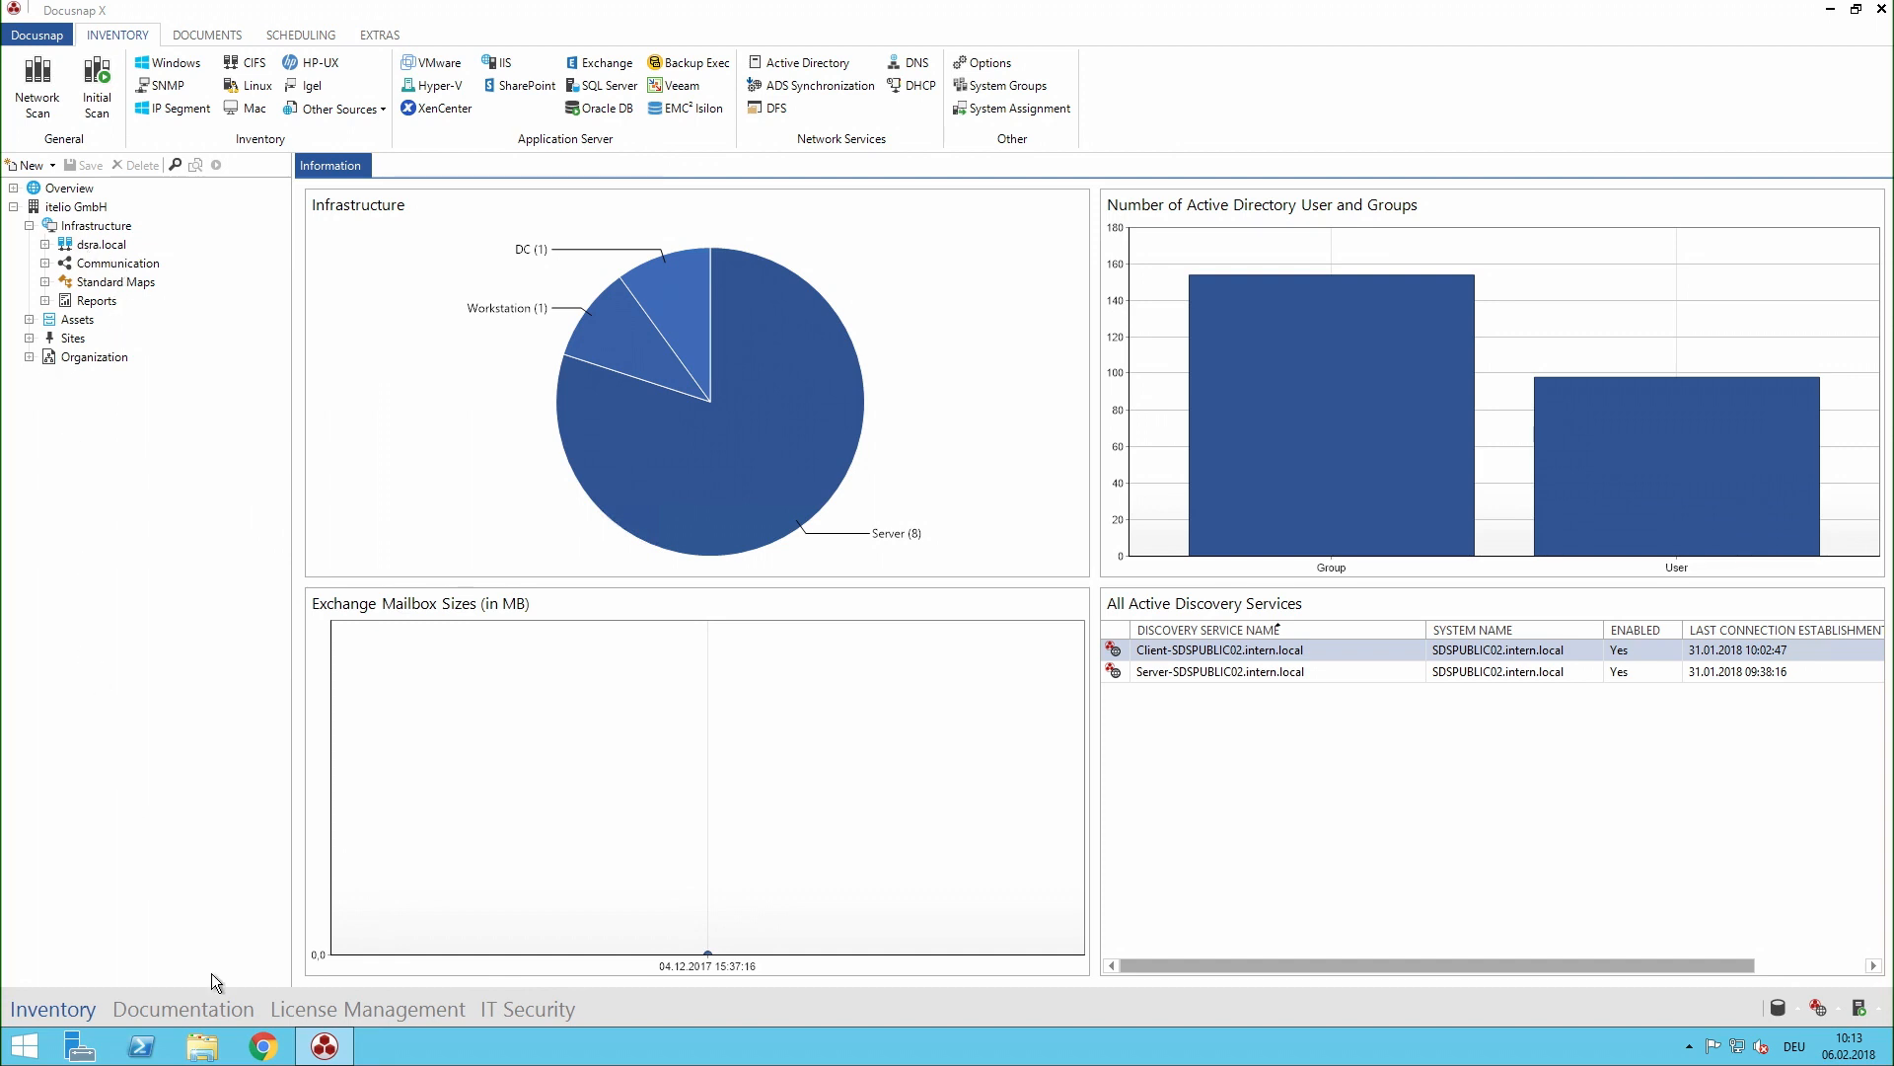
pyautogui.click(219, 1006)
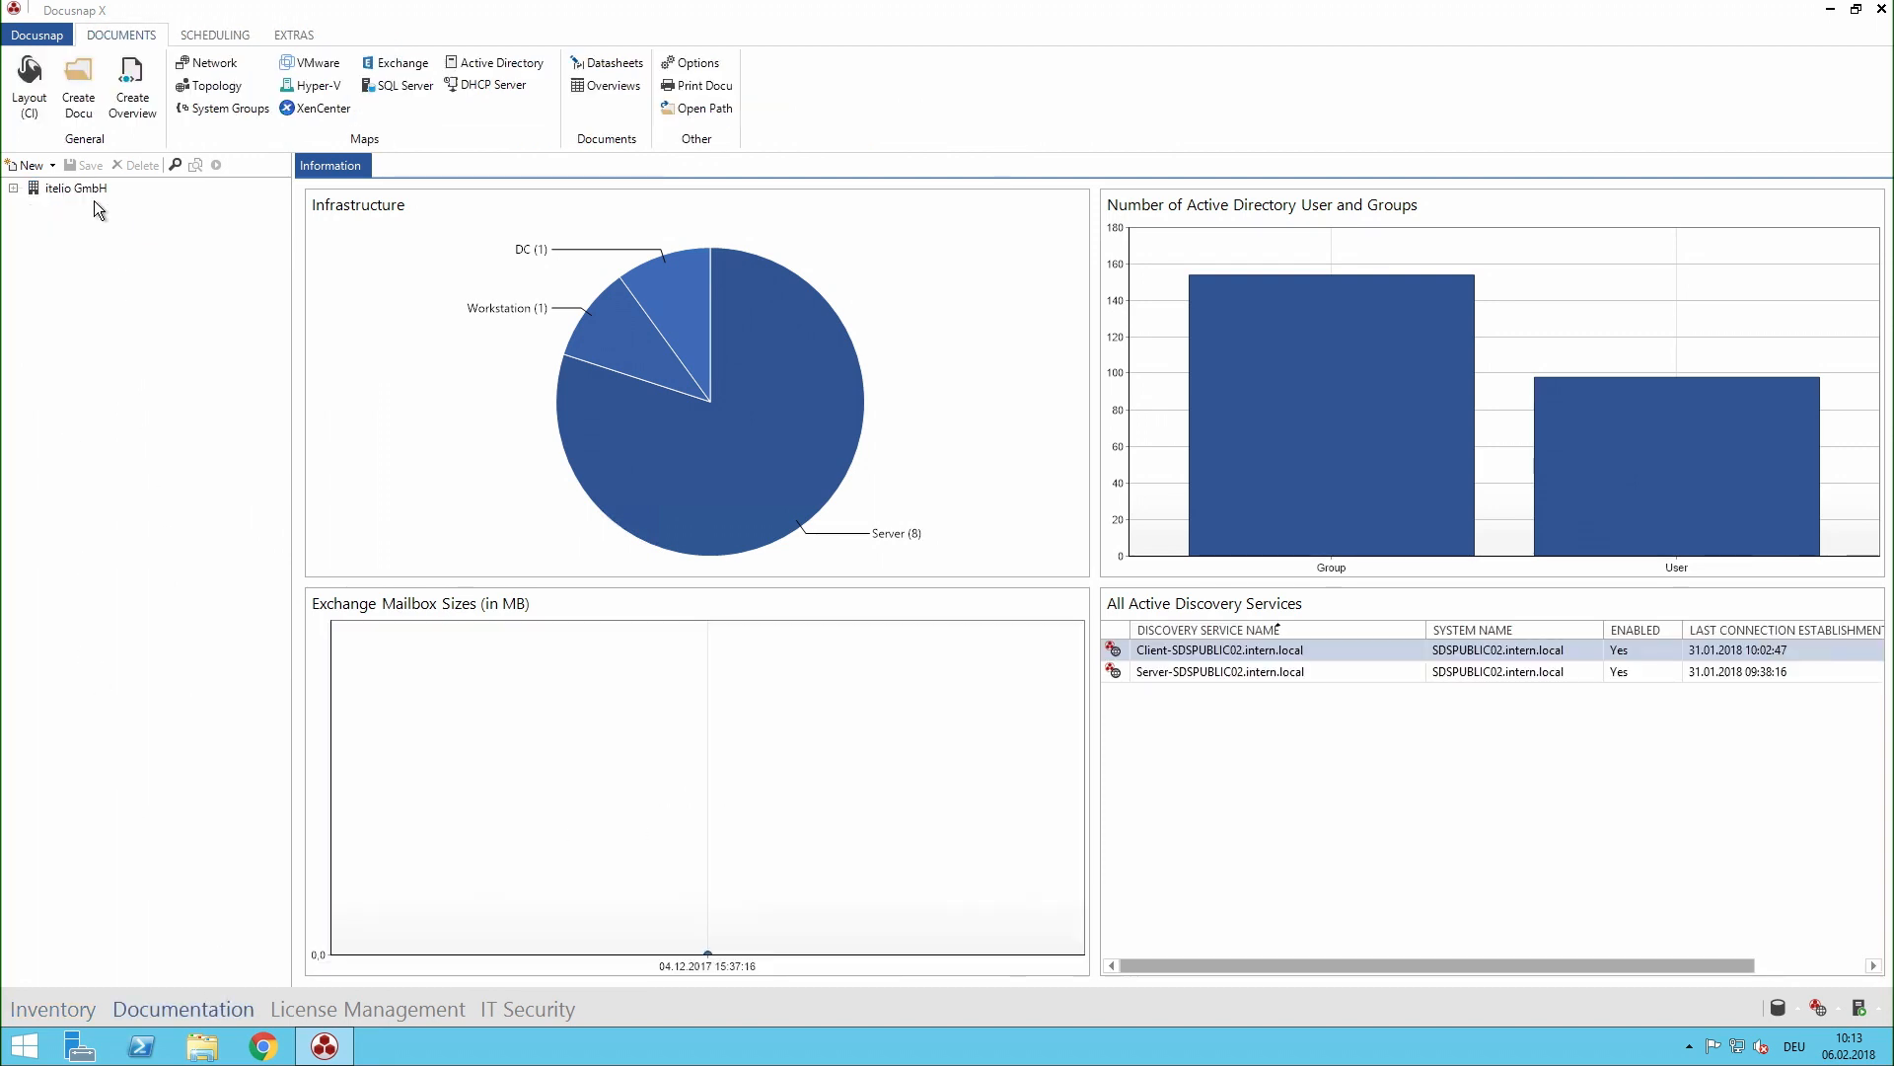
pyautogui.click(14, 187)
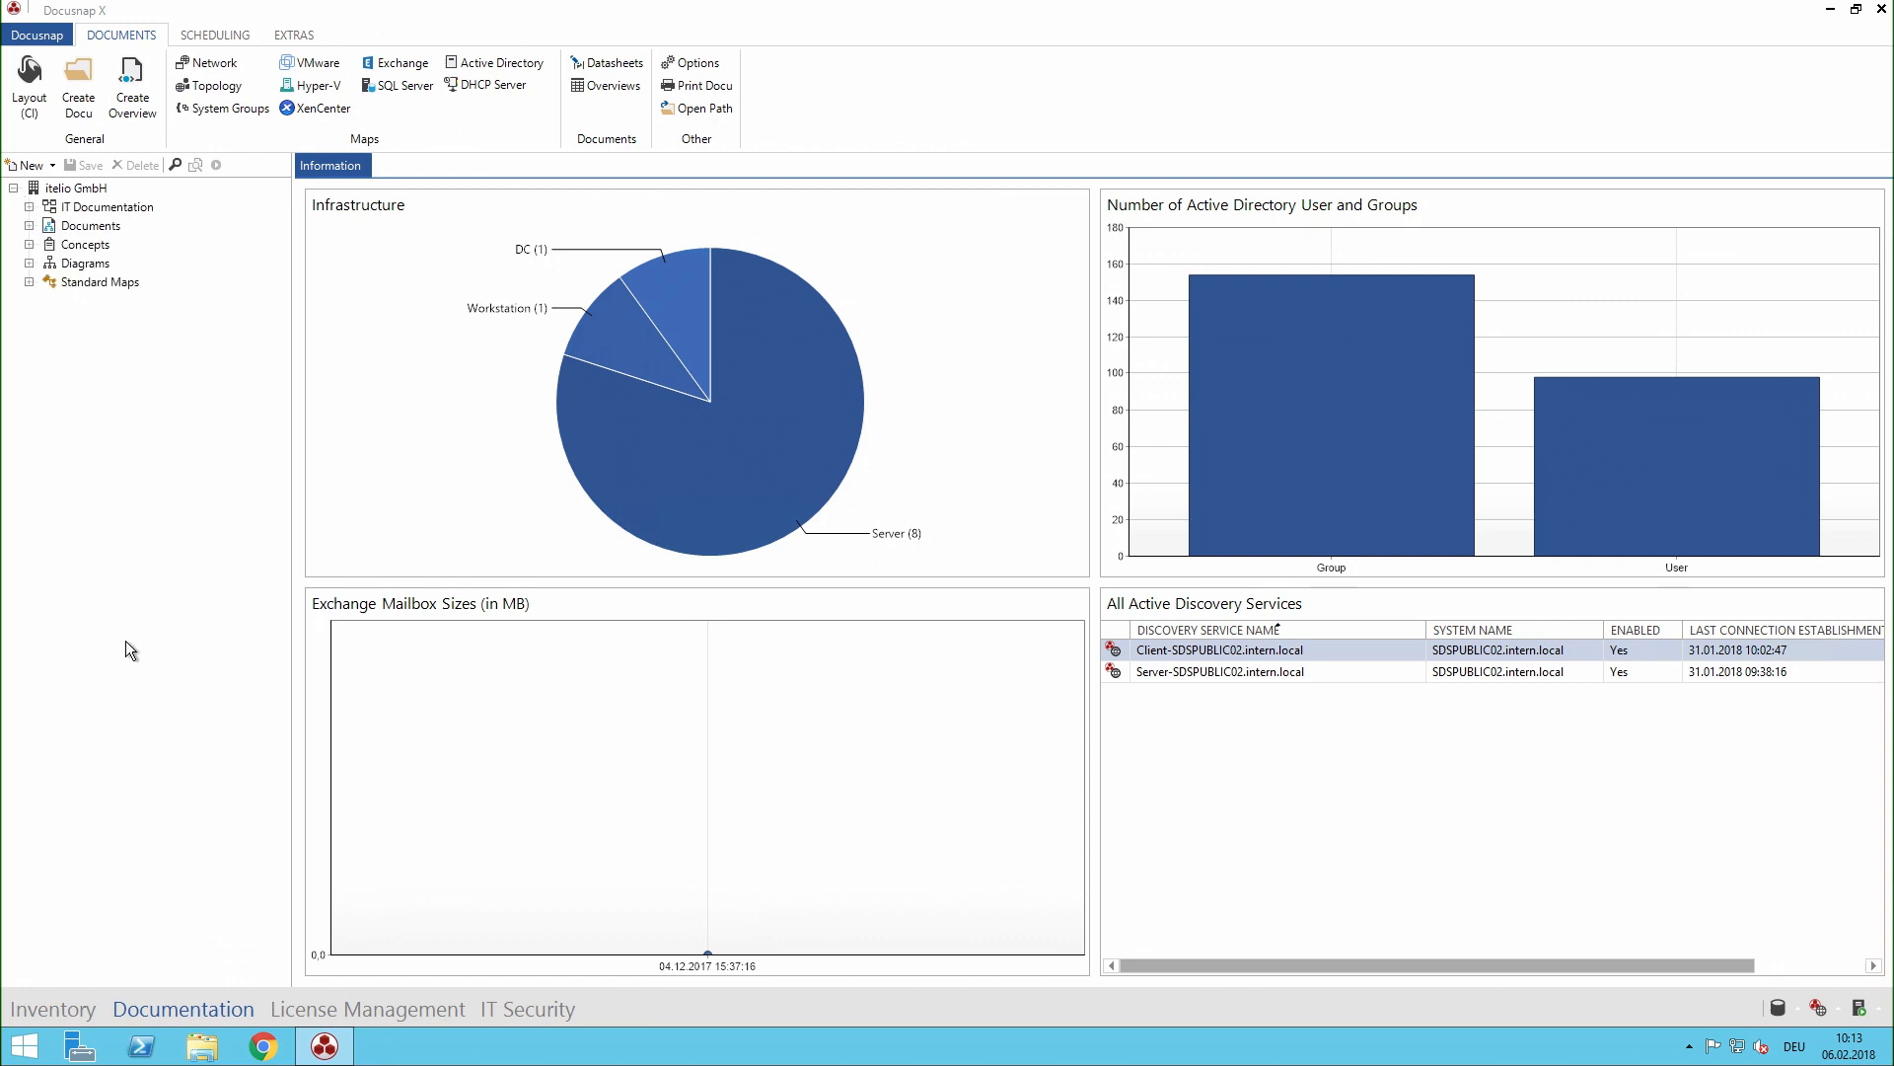
pyautogui.click(29, 244)
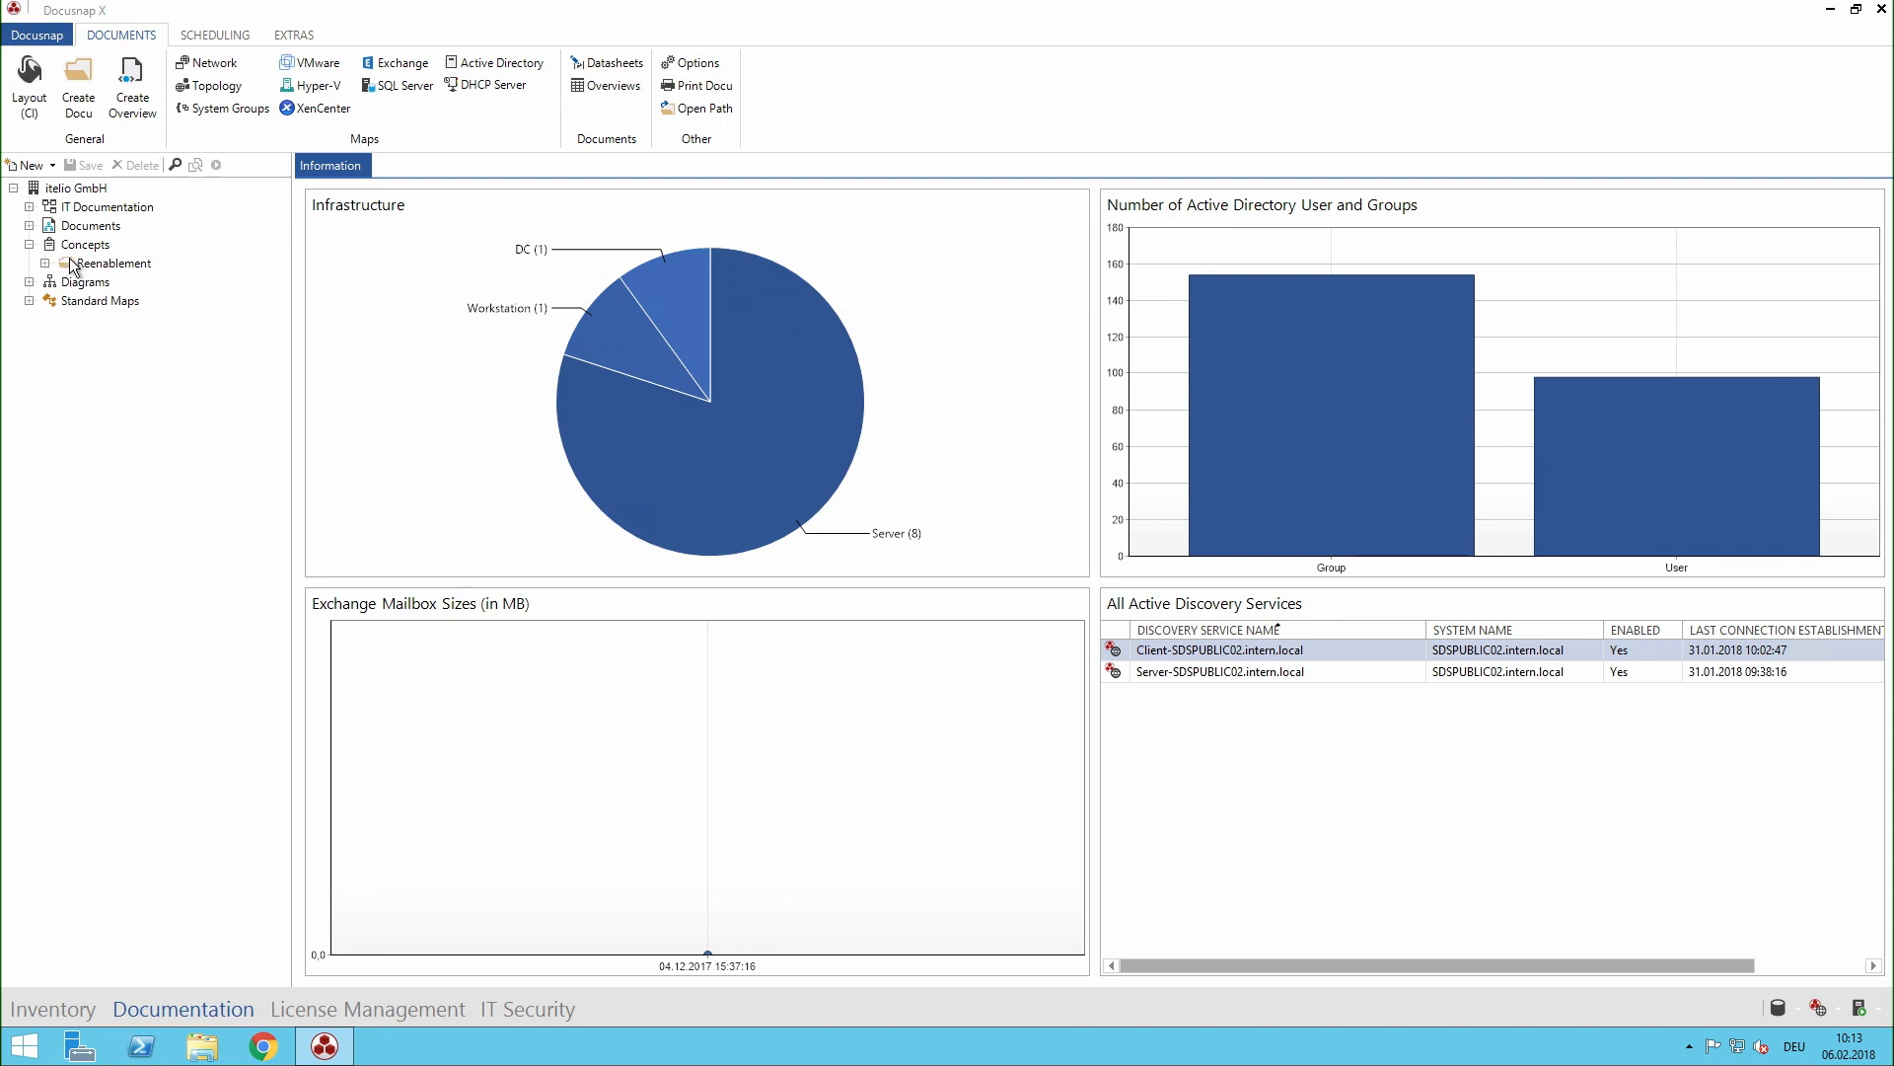
pyautogui.click(54, 166)
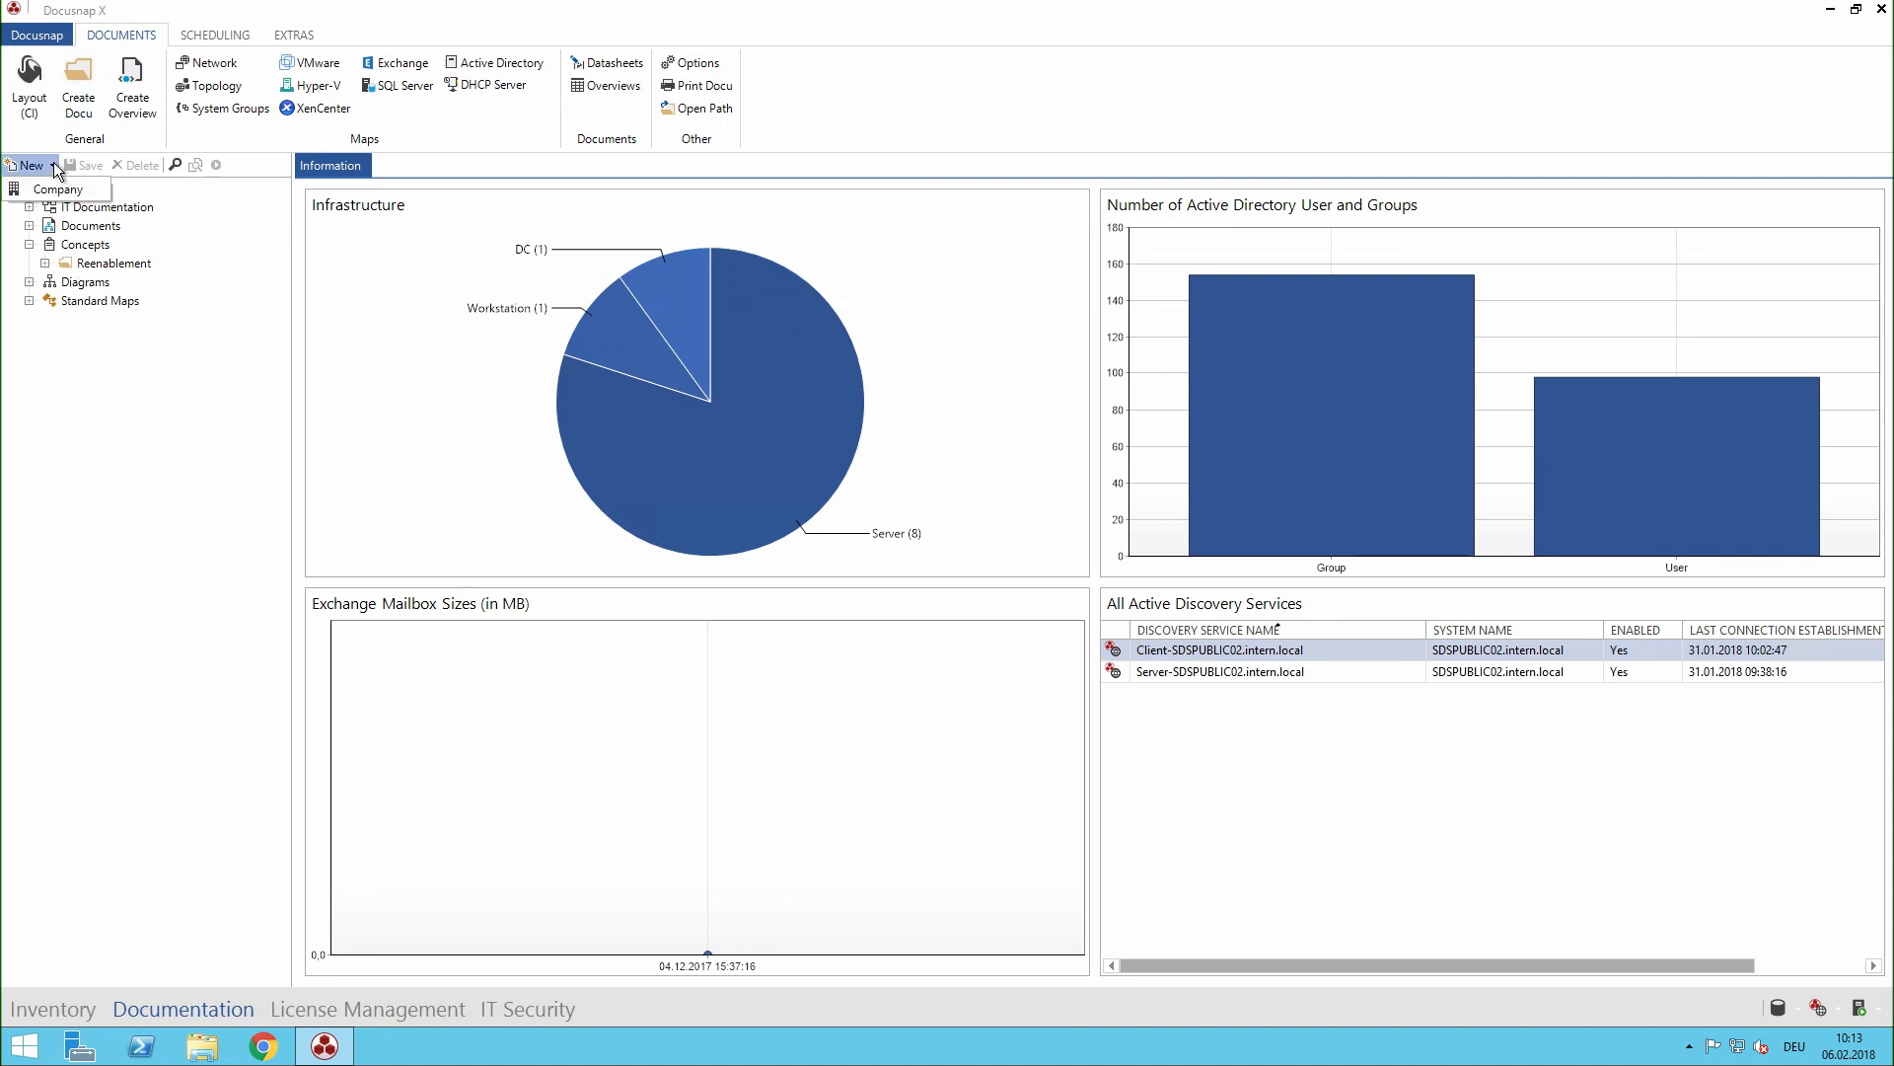
pyautogui.click(54, 166)
# - Open the Security Incident concept in the Reenablement folder and look over its cover page
pyautogui.click(44, 264)
pyautogui.click(82, 264)
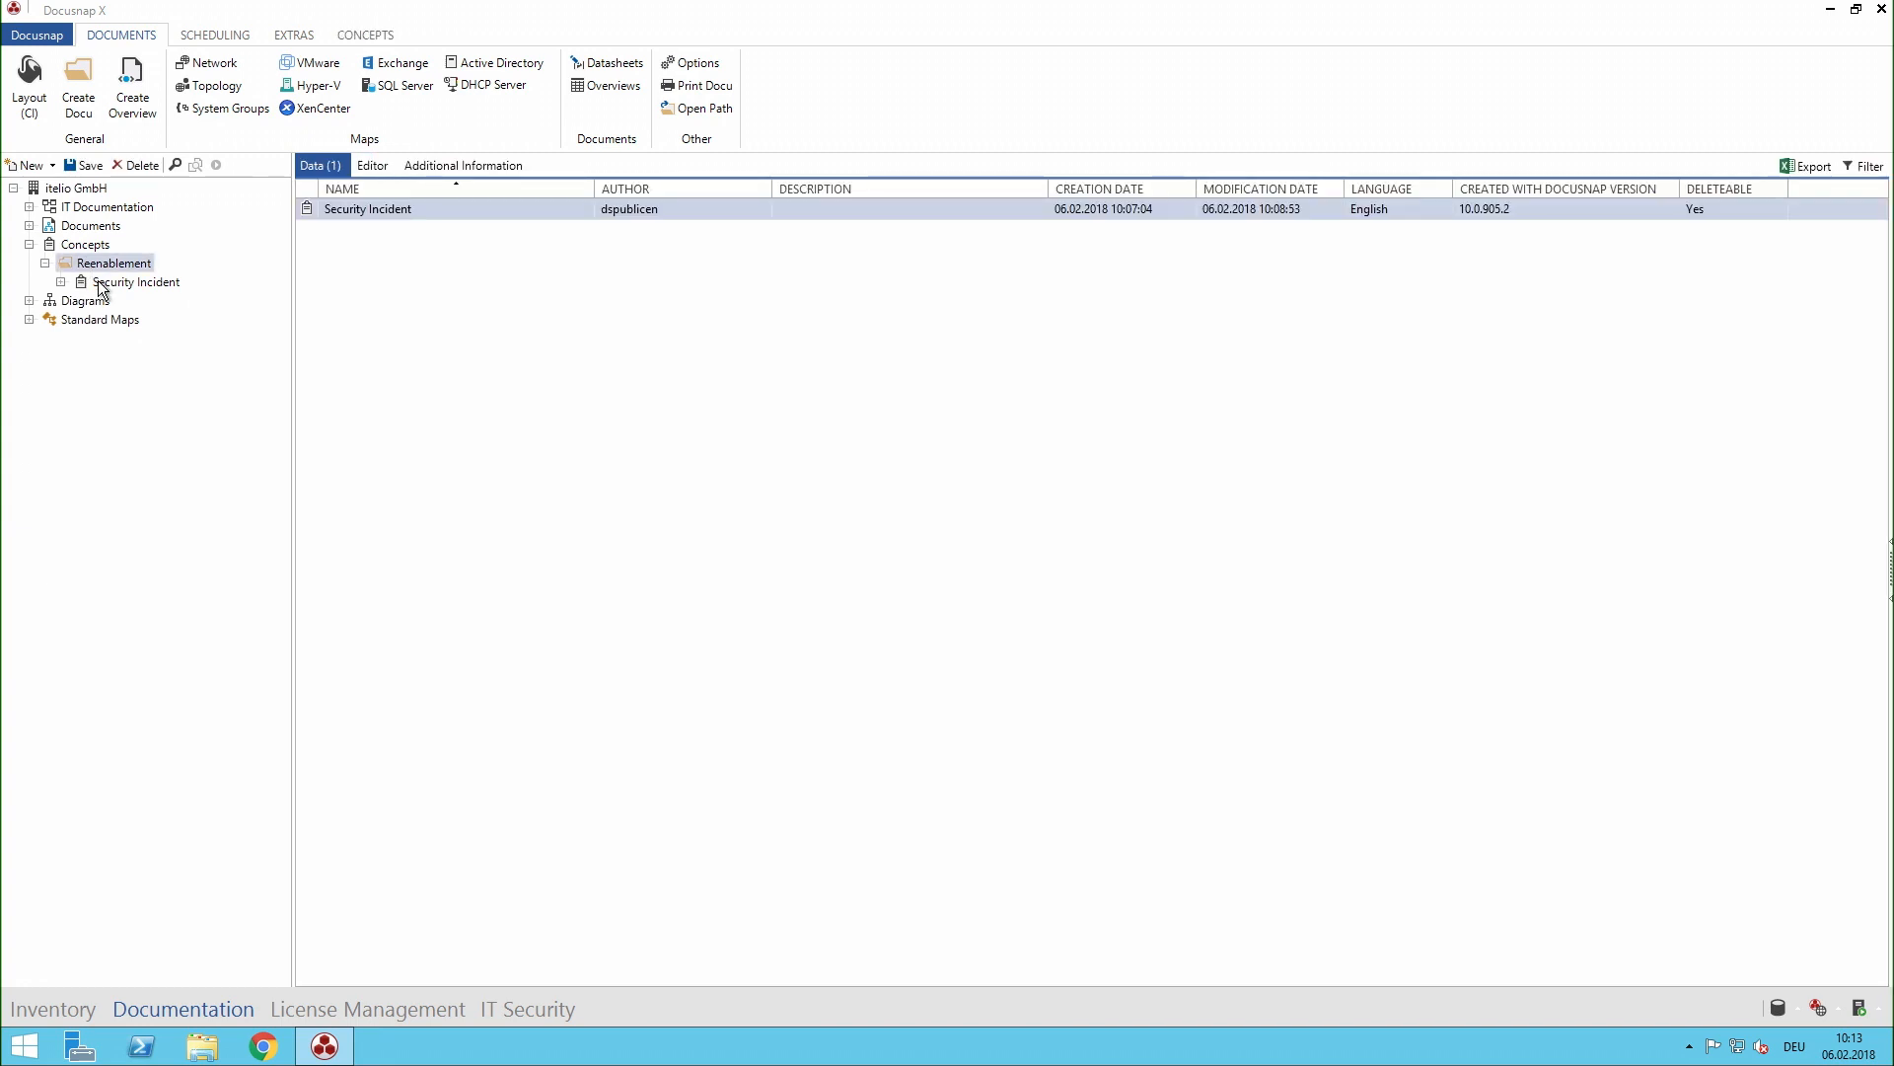
pyautogui.click(102, 283)
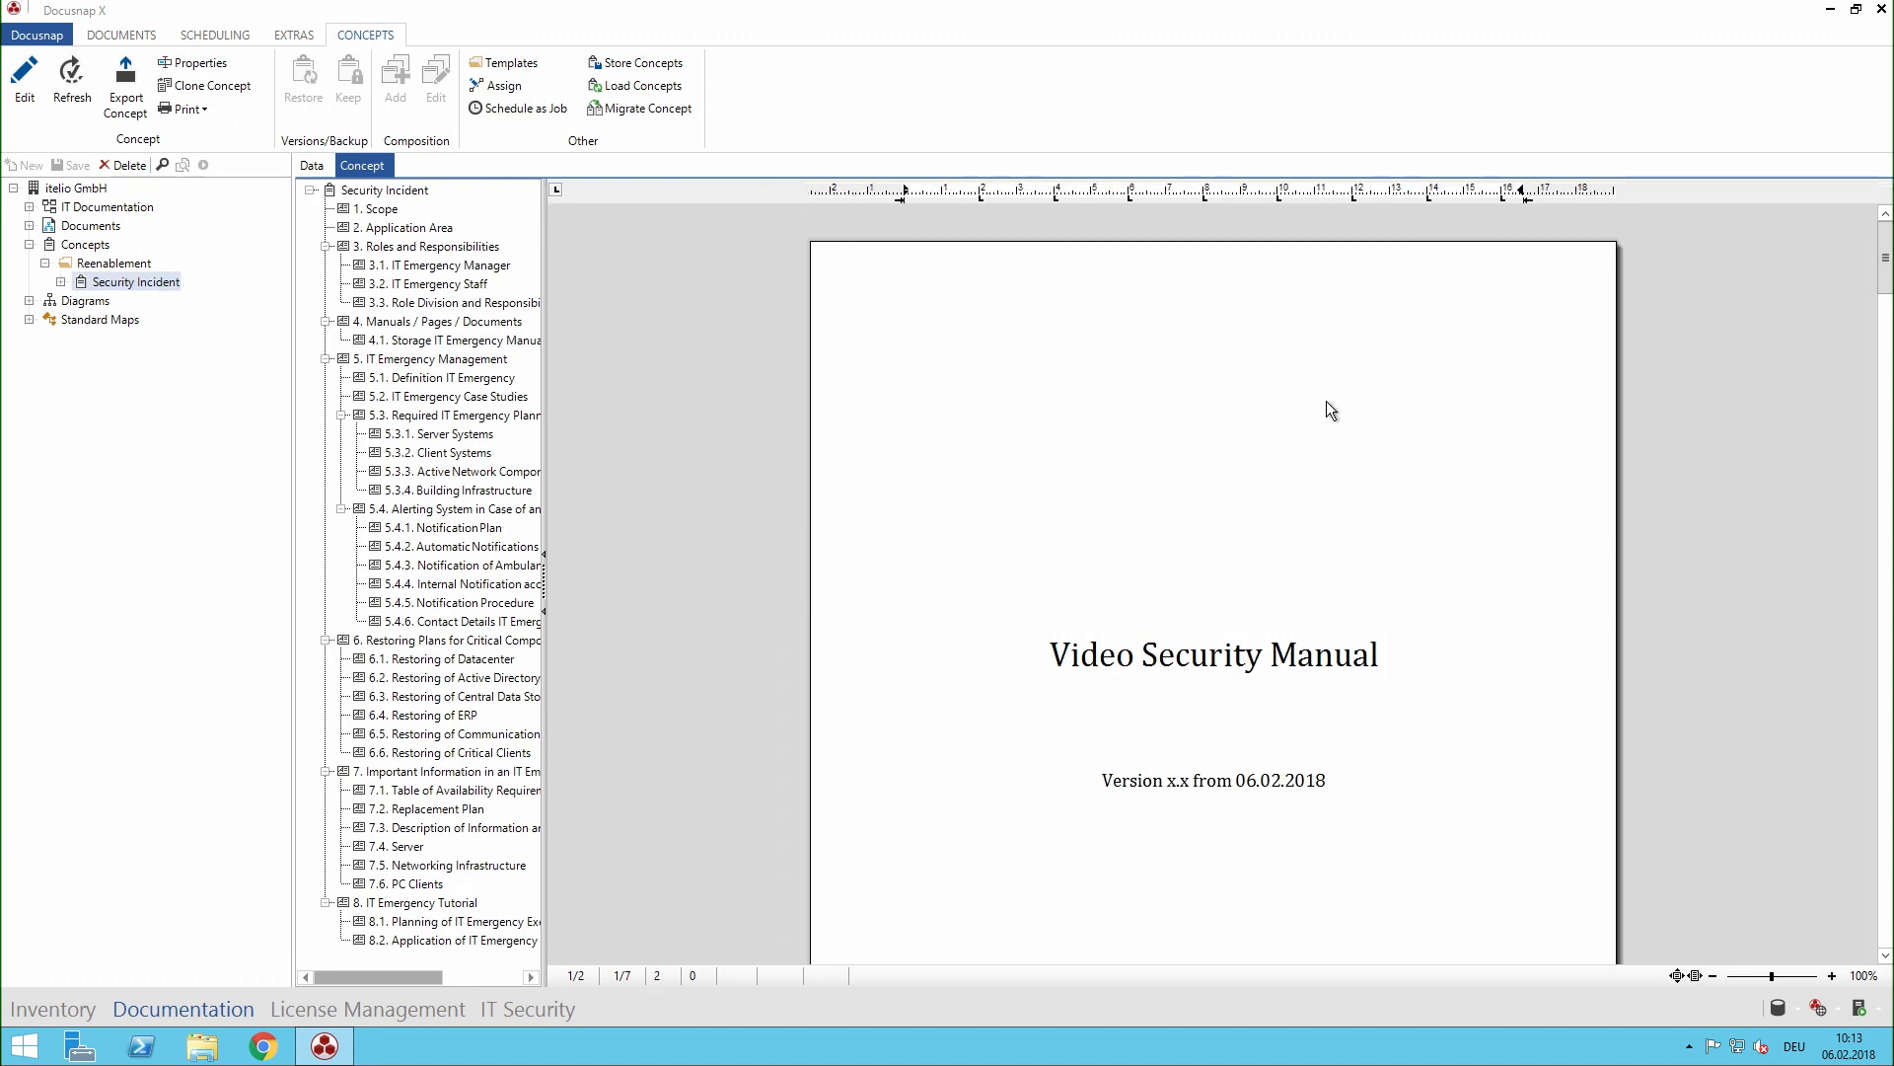
pyautogui.scroll(-5, 1326, 401)
pyautogui.scroll(5, 1312, 418)
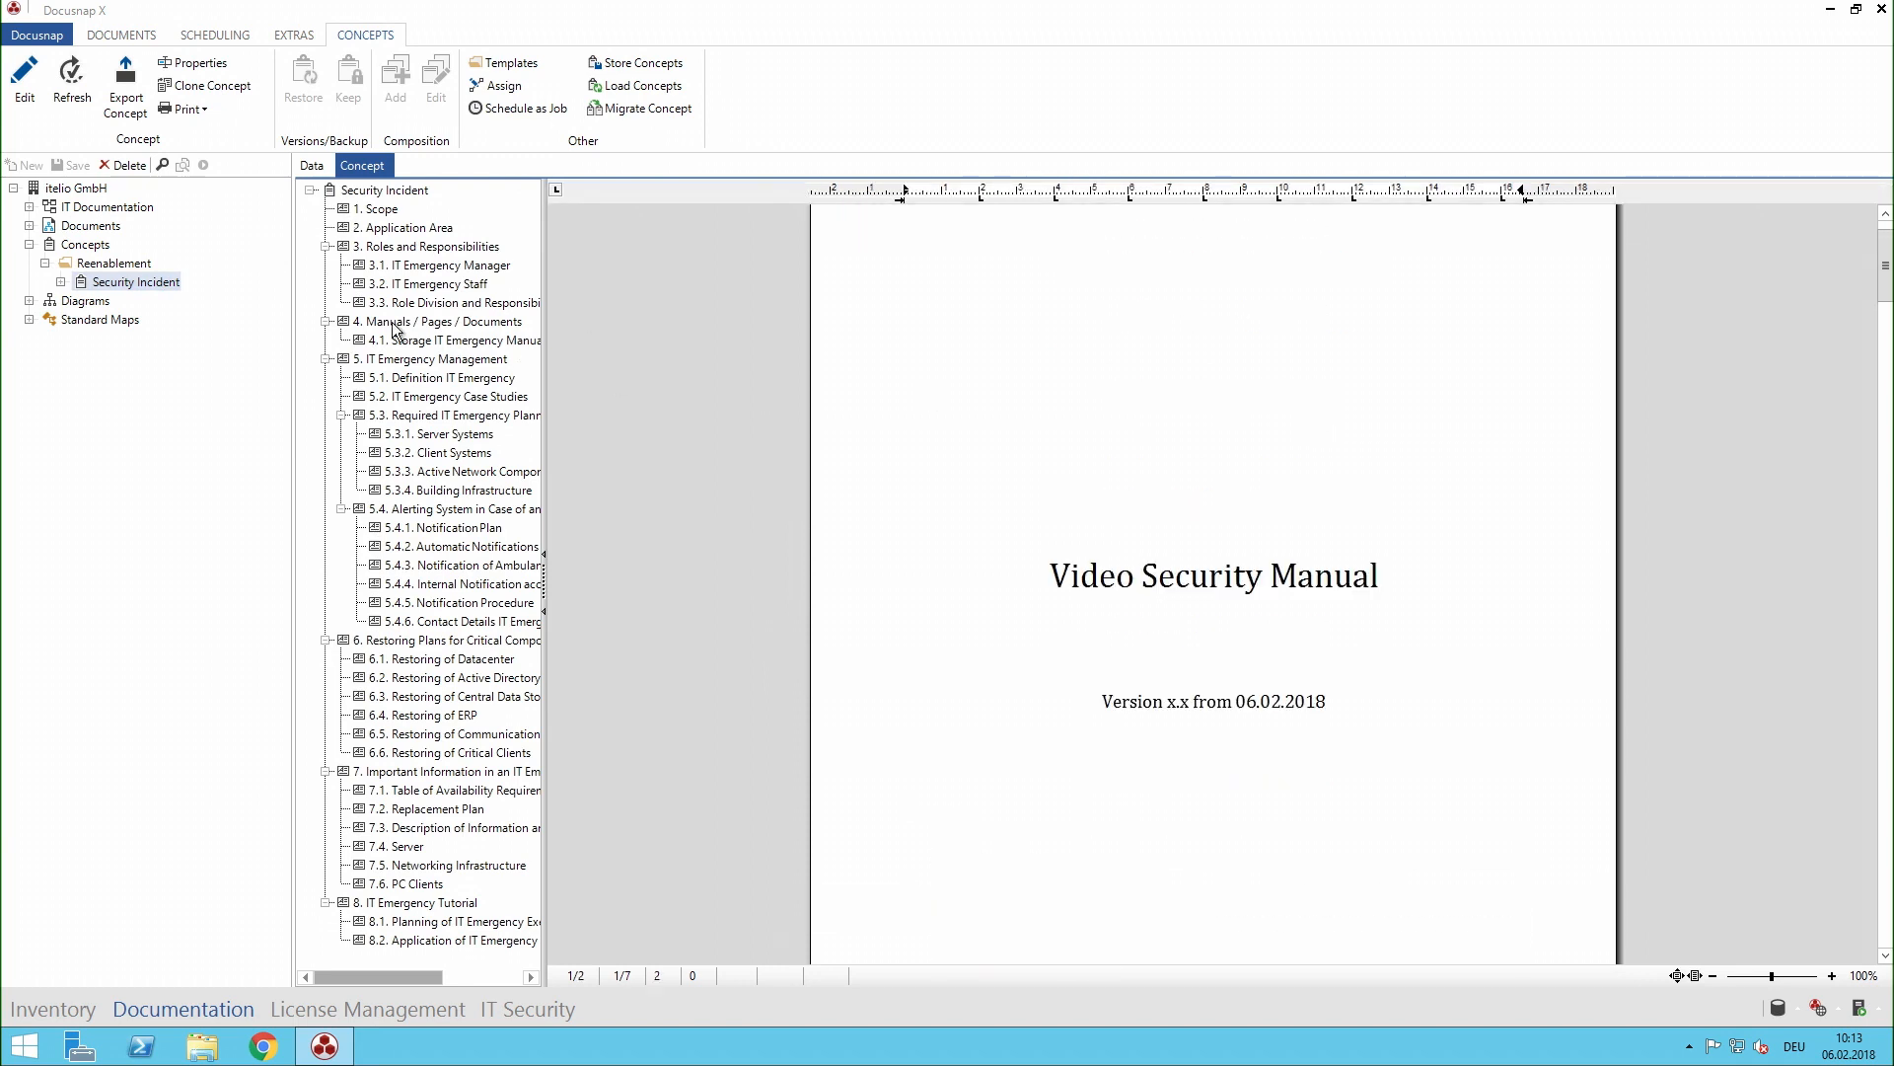
# - Open the Security Breach diagram in the Visualization folder and examine its upper elements down to Services
pyautogui.click(30, 301)
pyautogui.click(45, 319)
pyautogui.click(91, 320)
pyautogui.click(113, 339)
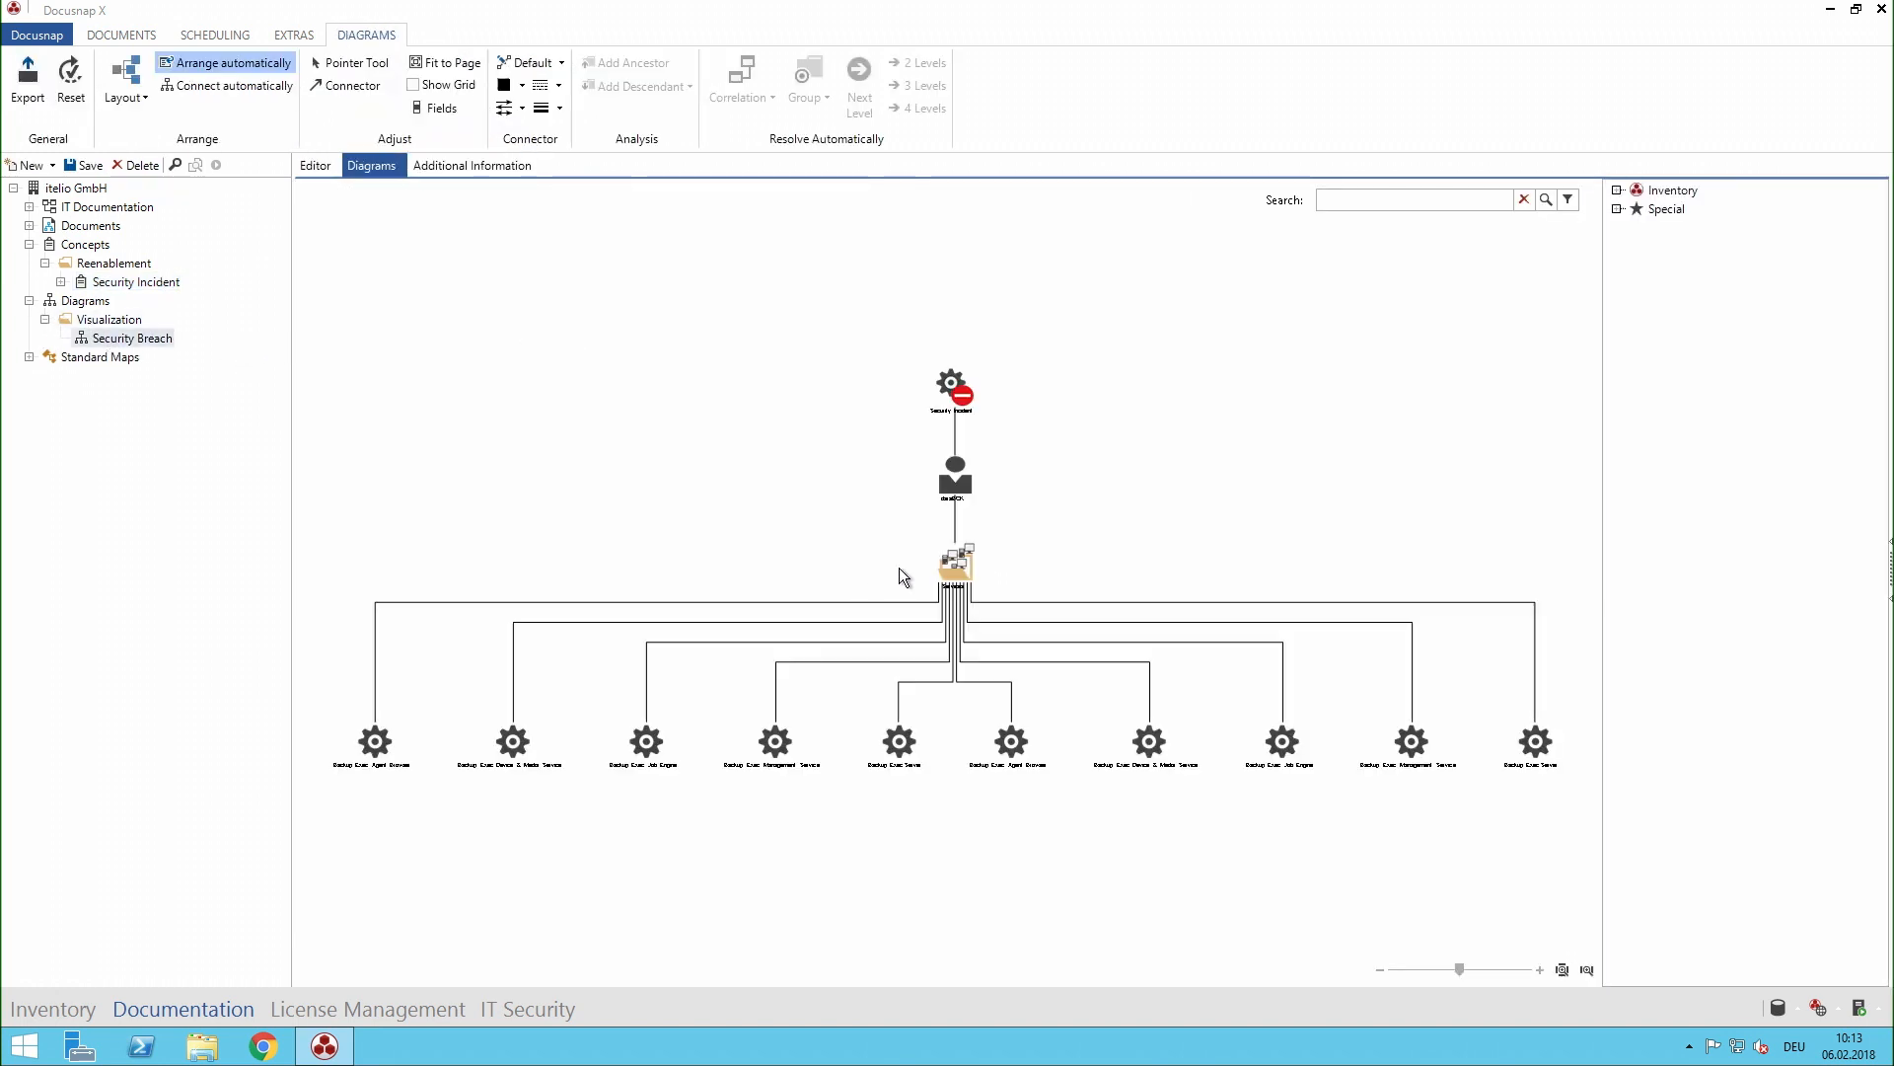
pyautogui.scroll(2, 894, 530)
pyautogui.scroll(2, 894, 529)
pyautogui.moveTo(818, 289); pyautogui.dragTo(817, 437)
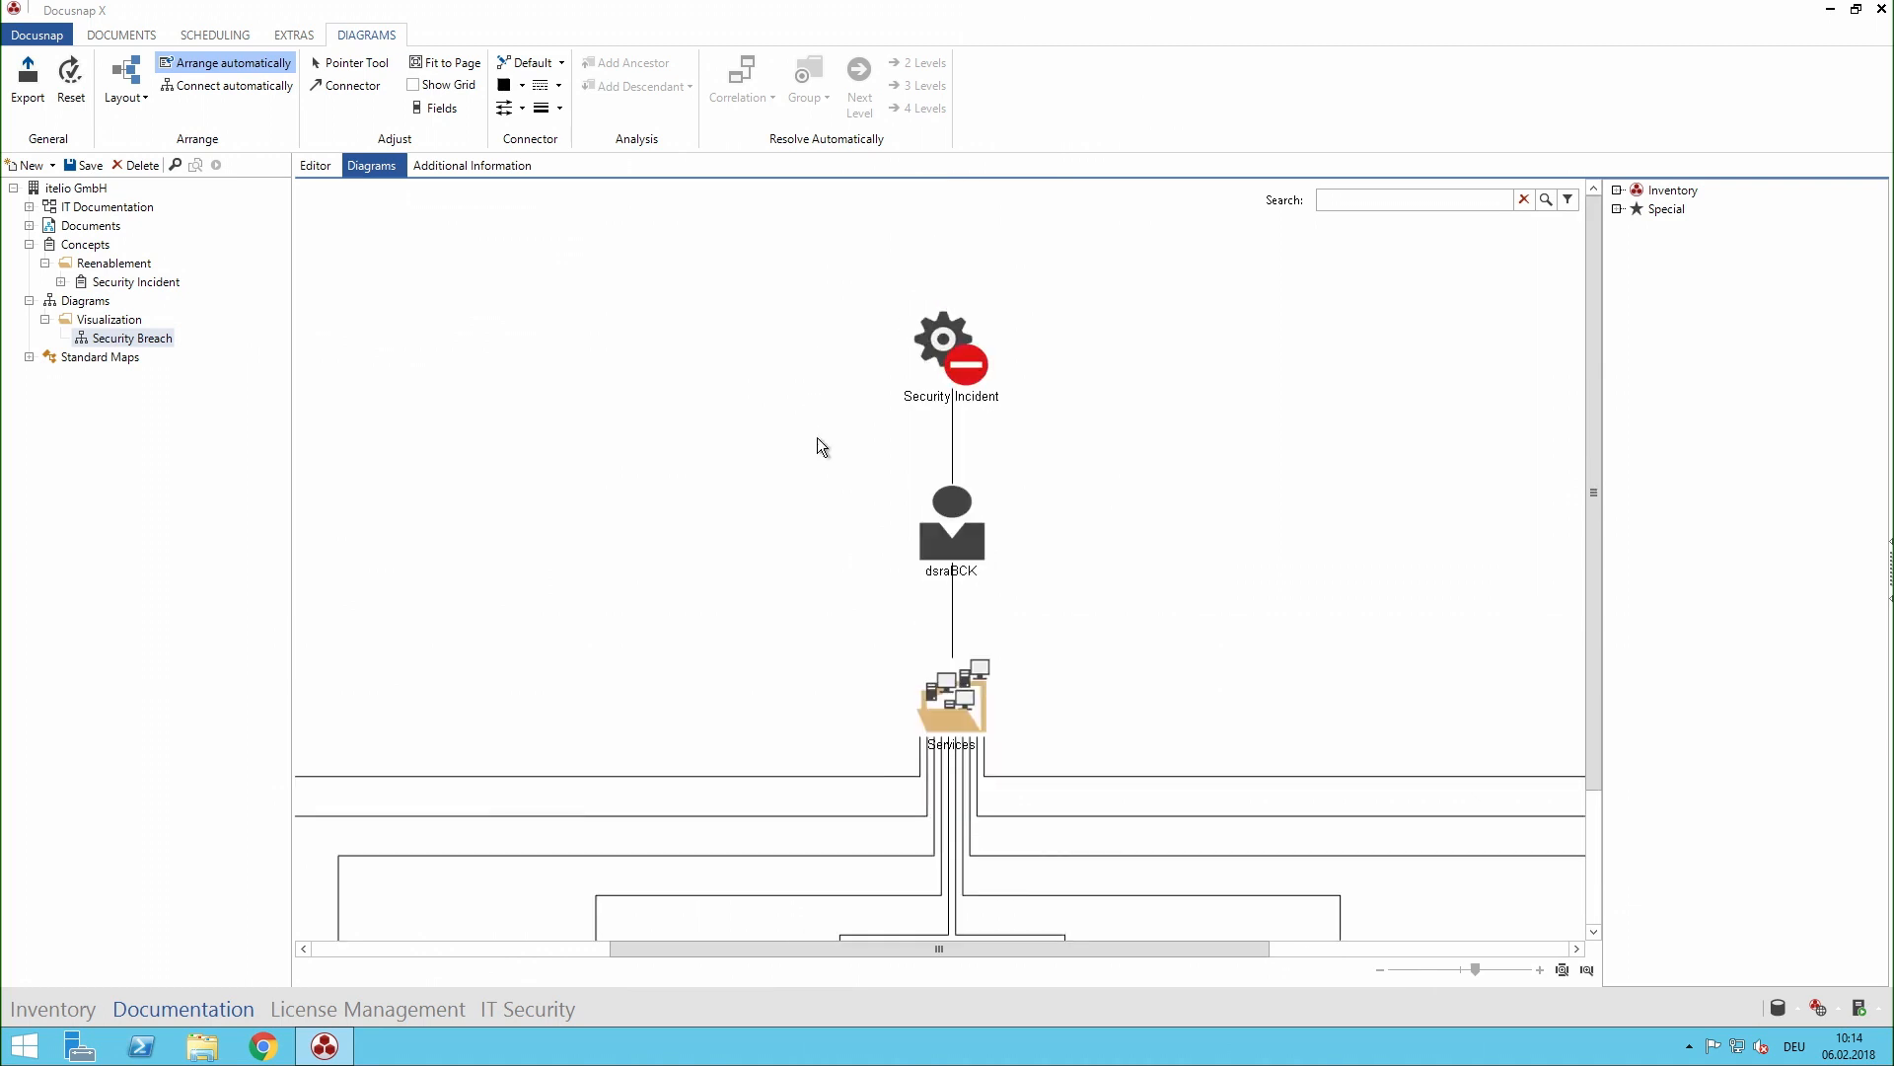
# - Browse the objects available for the diagram under Special and under Inventory for itelio GmbH
pyautogui.click(1618, 210)
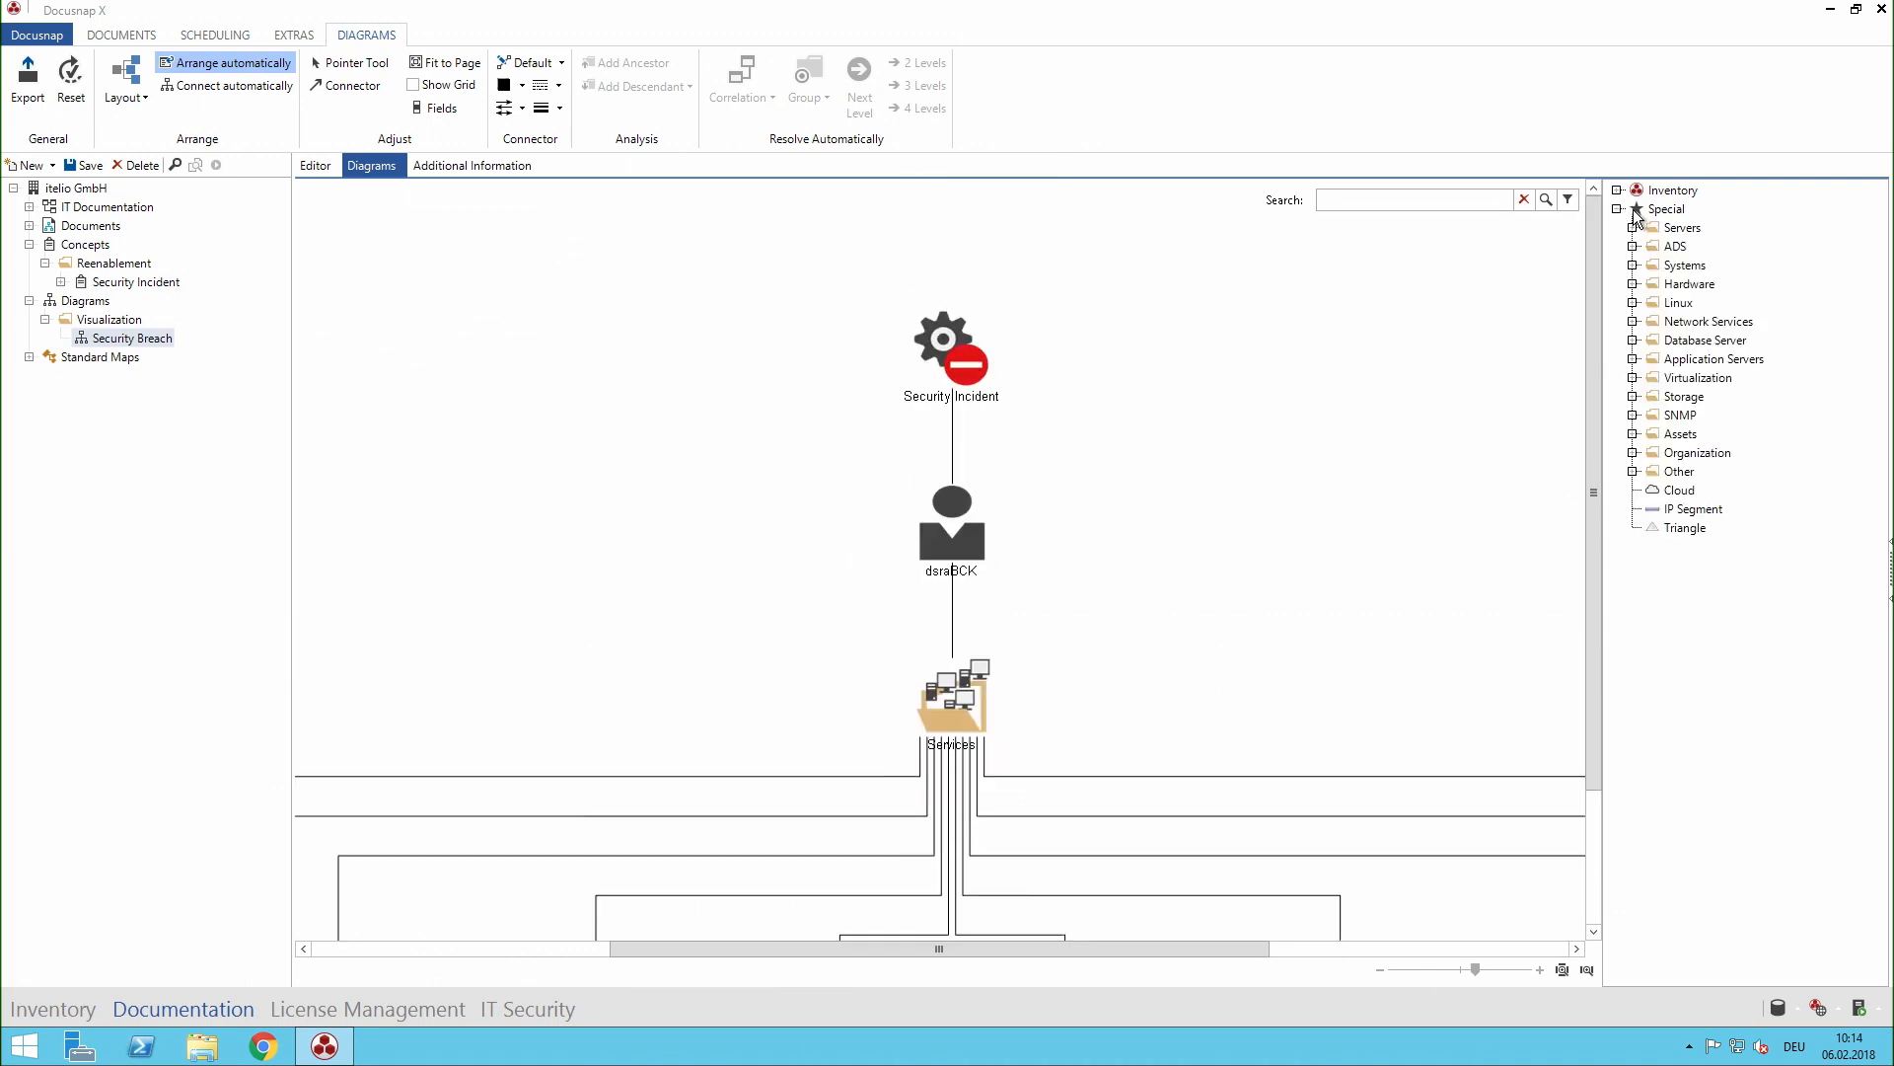
pyautogui.click(1633, 472)
pyautogui.click(1632, 472)
pyautogui.click(1618, 191)
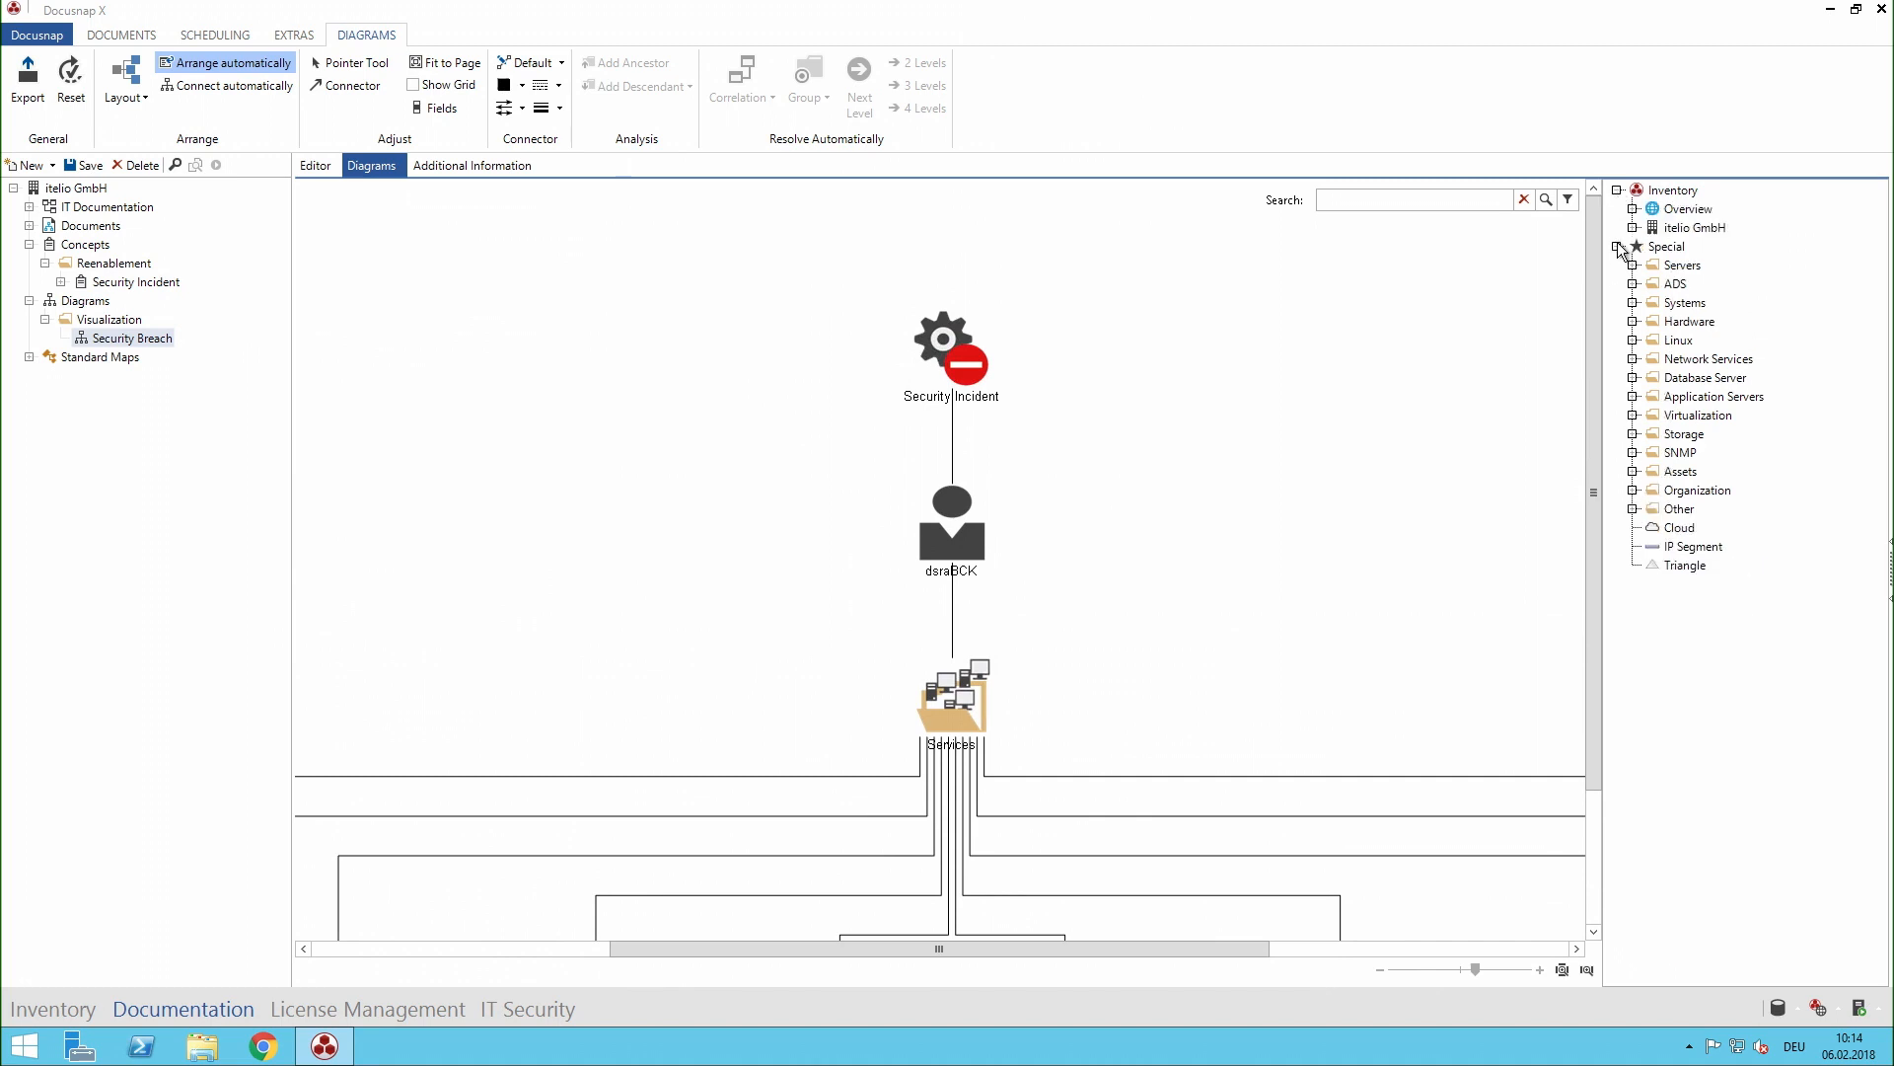
pyautogui.click(1618, 247)
pyautogui.click(1632, 228)
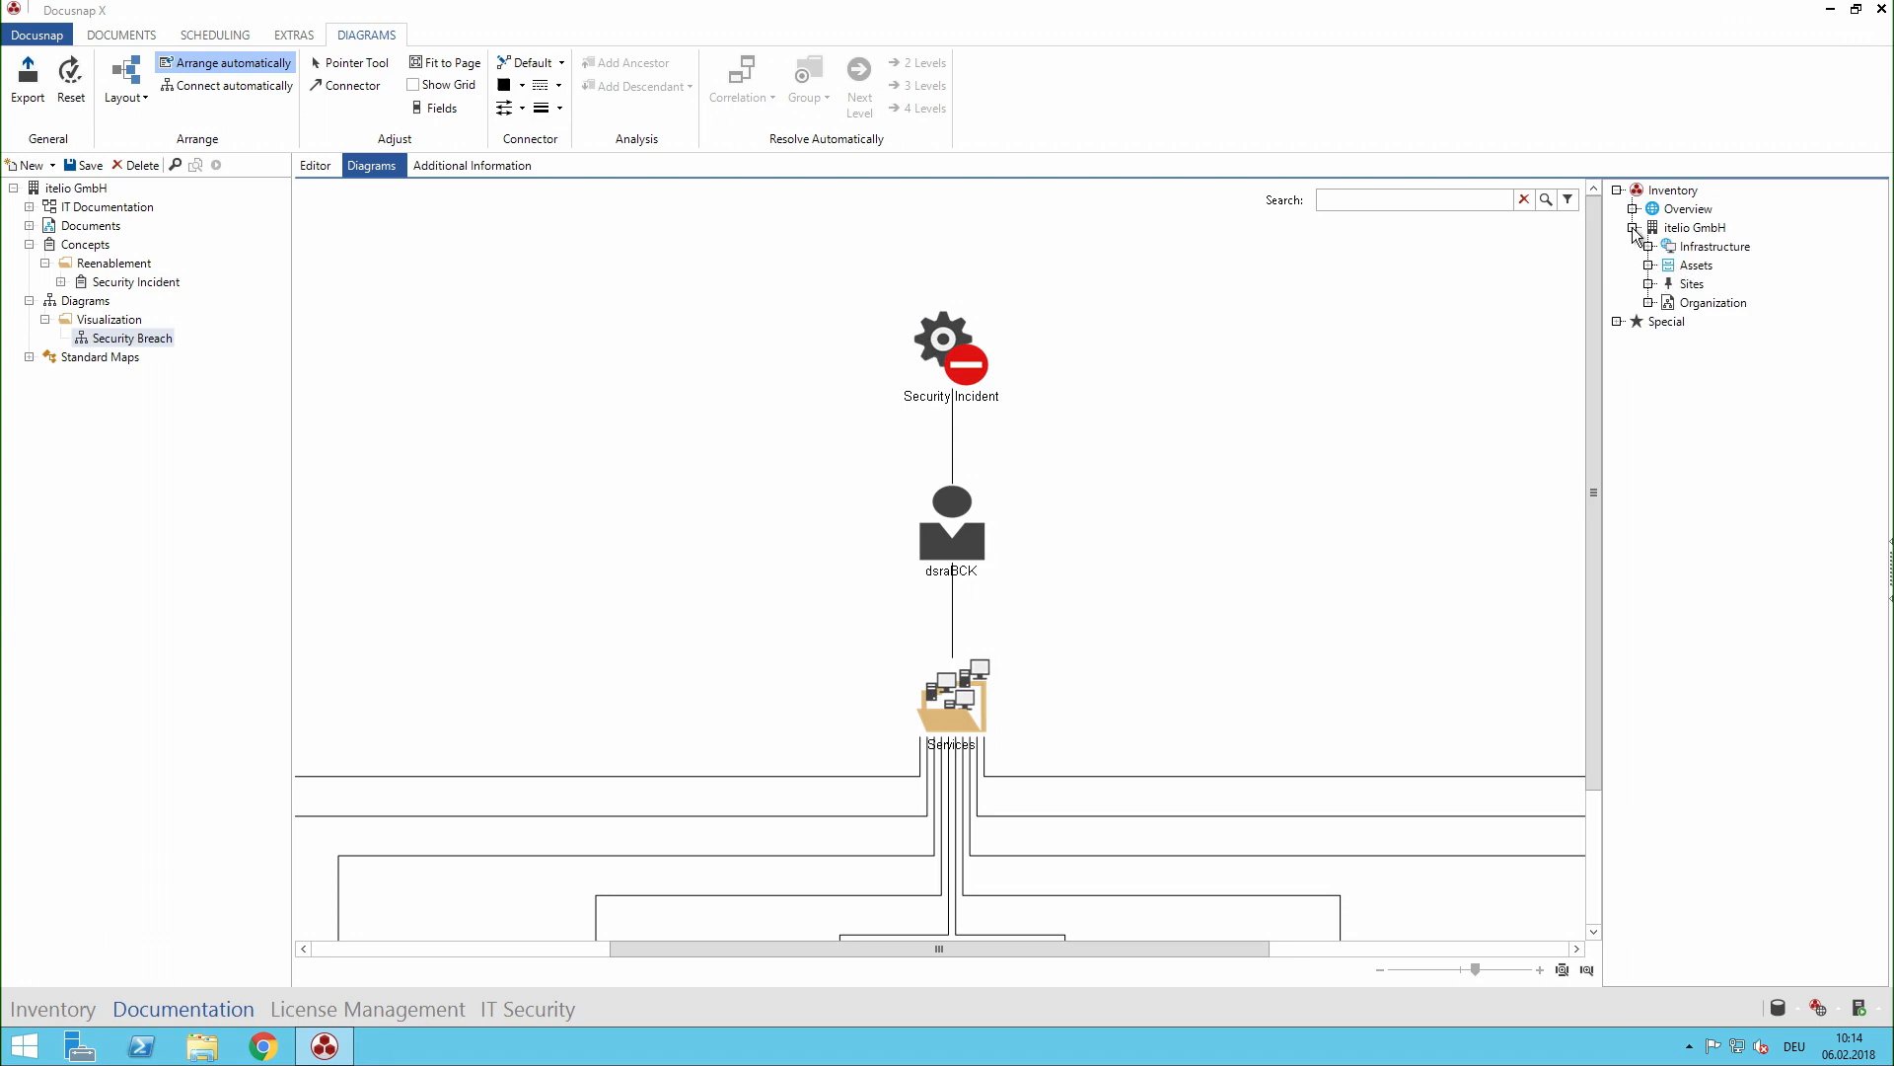
pyautogui.moveTo(765, 259); pyautogui.dragTo(1097, 441)
pyautogui.click(1170, 444)
pyautogui.moveTo(1218, 466); pyautogui.dragTo(832, 709)
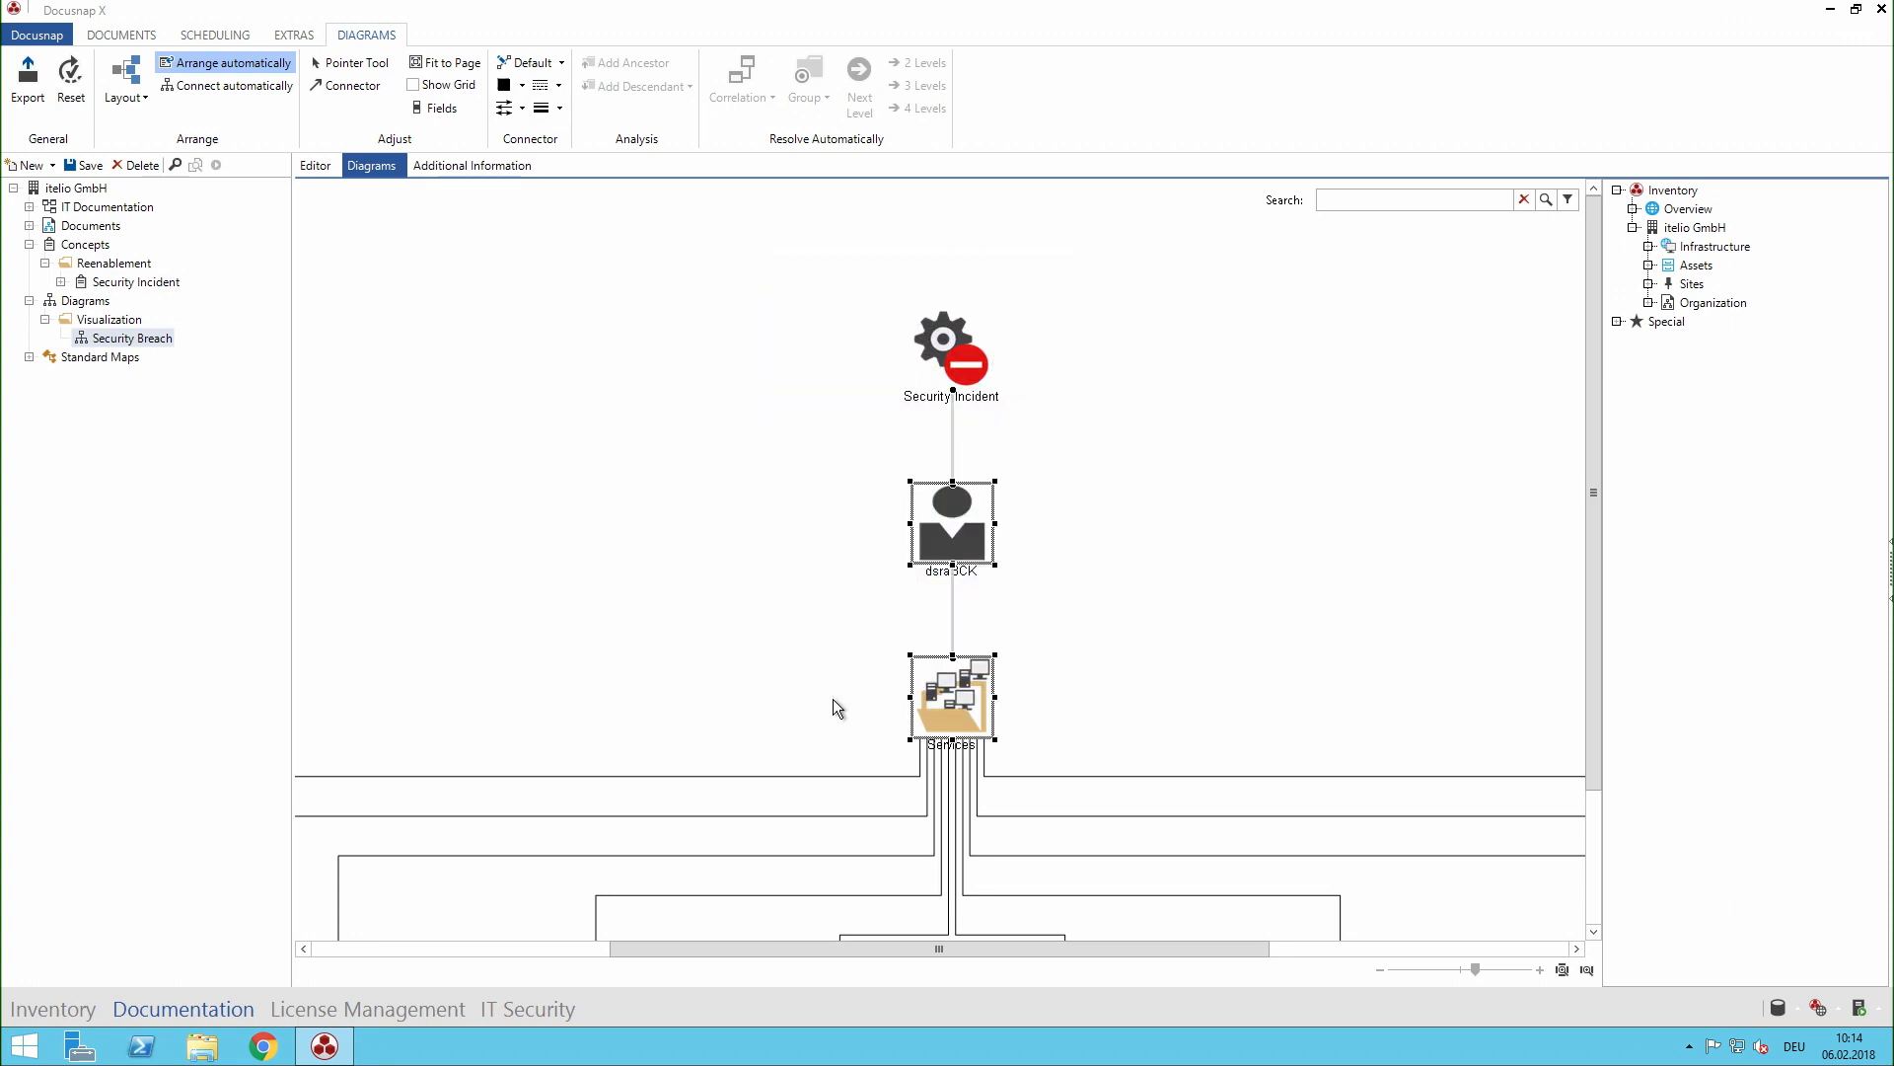
pyautogui.click(801, 582)
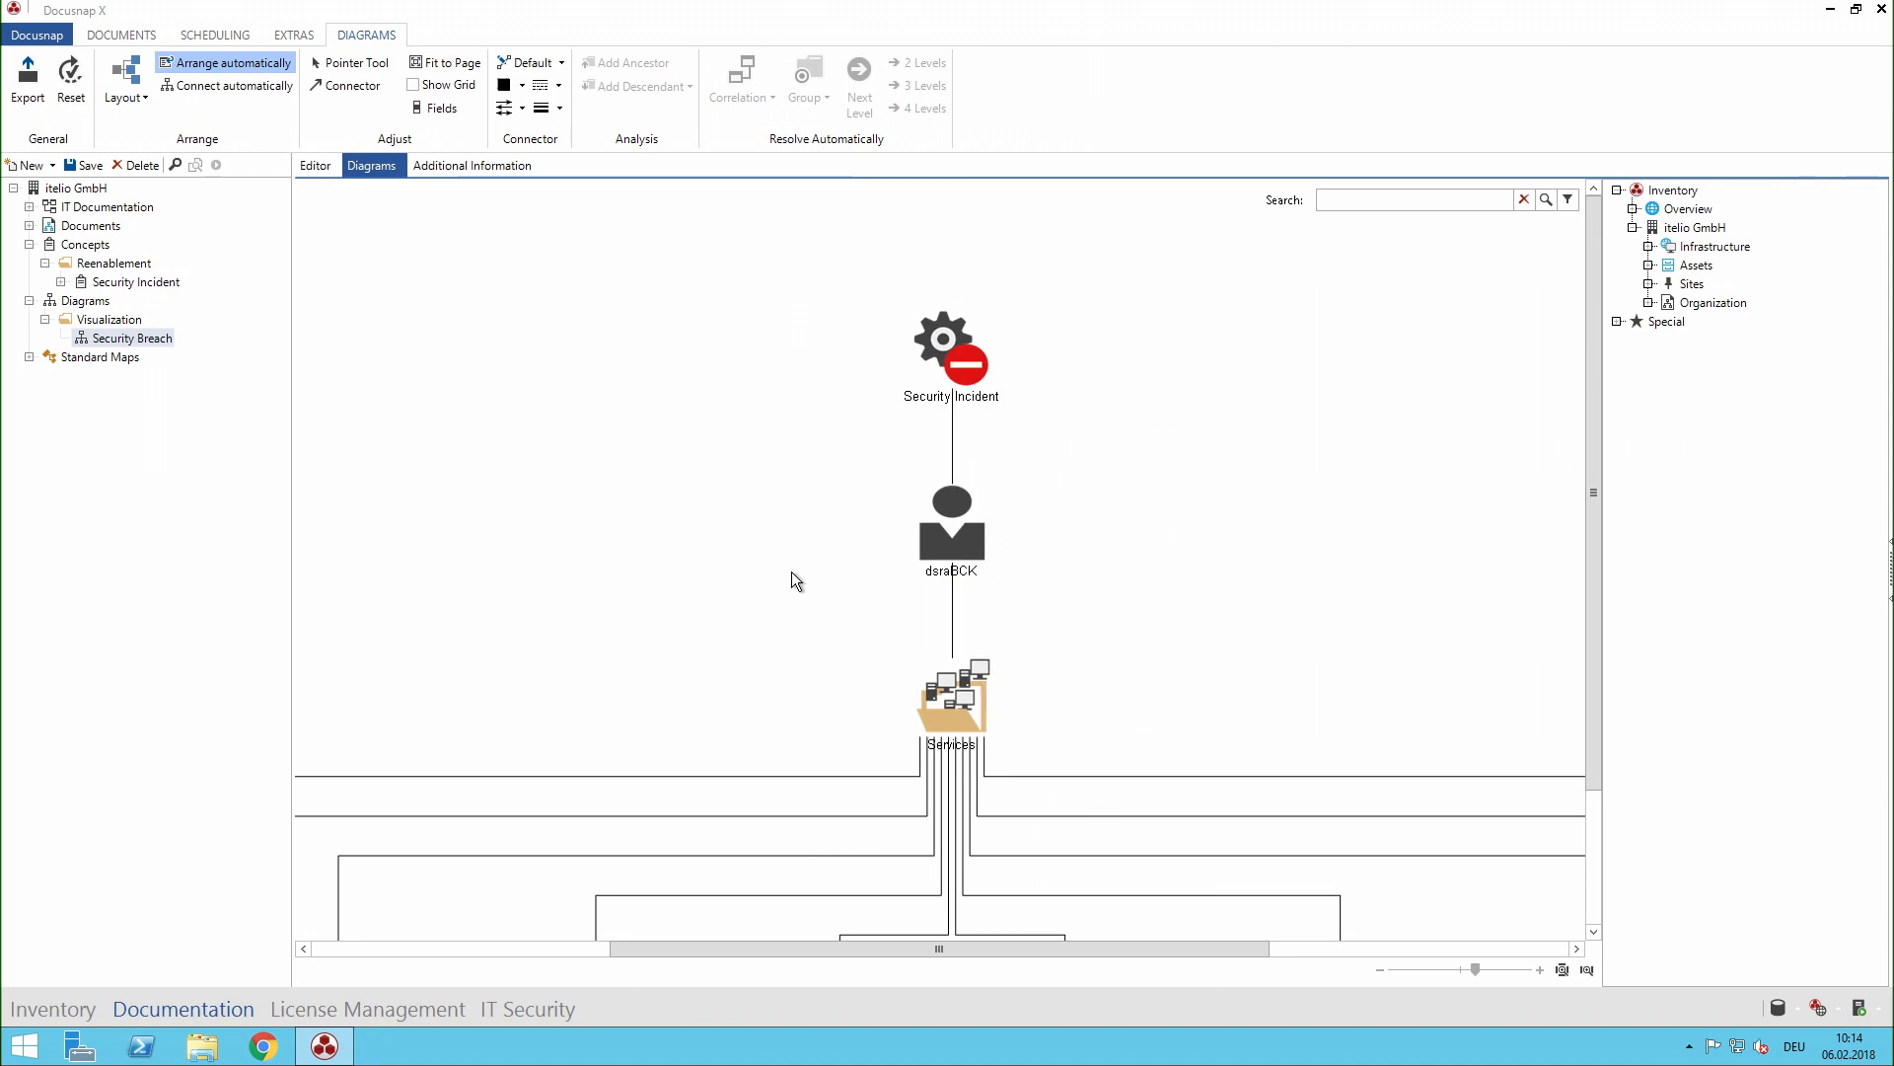
# - Open the Security Incident concept for editing and enlarge the page display to 120%
pyautogui.click(122, 283)
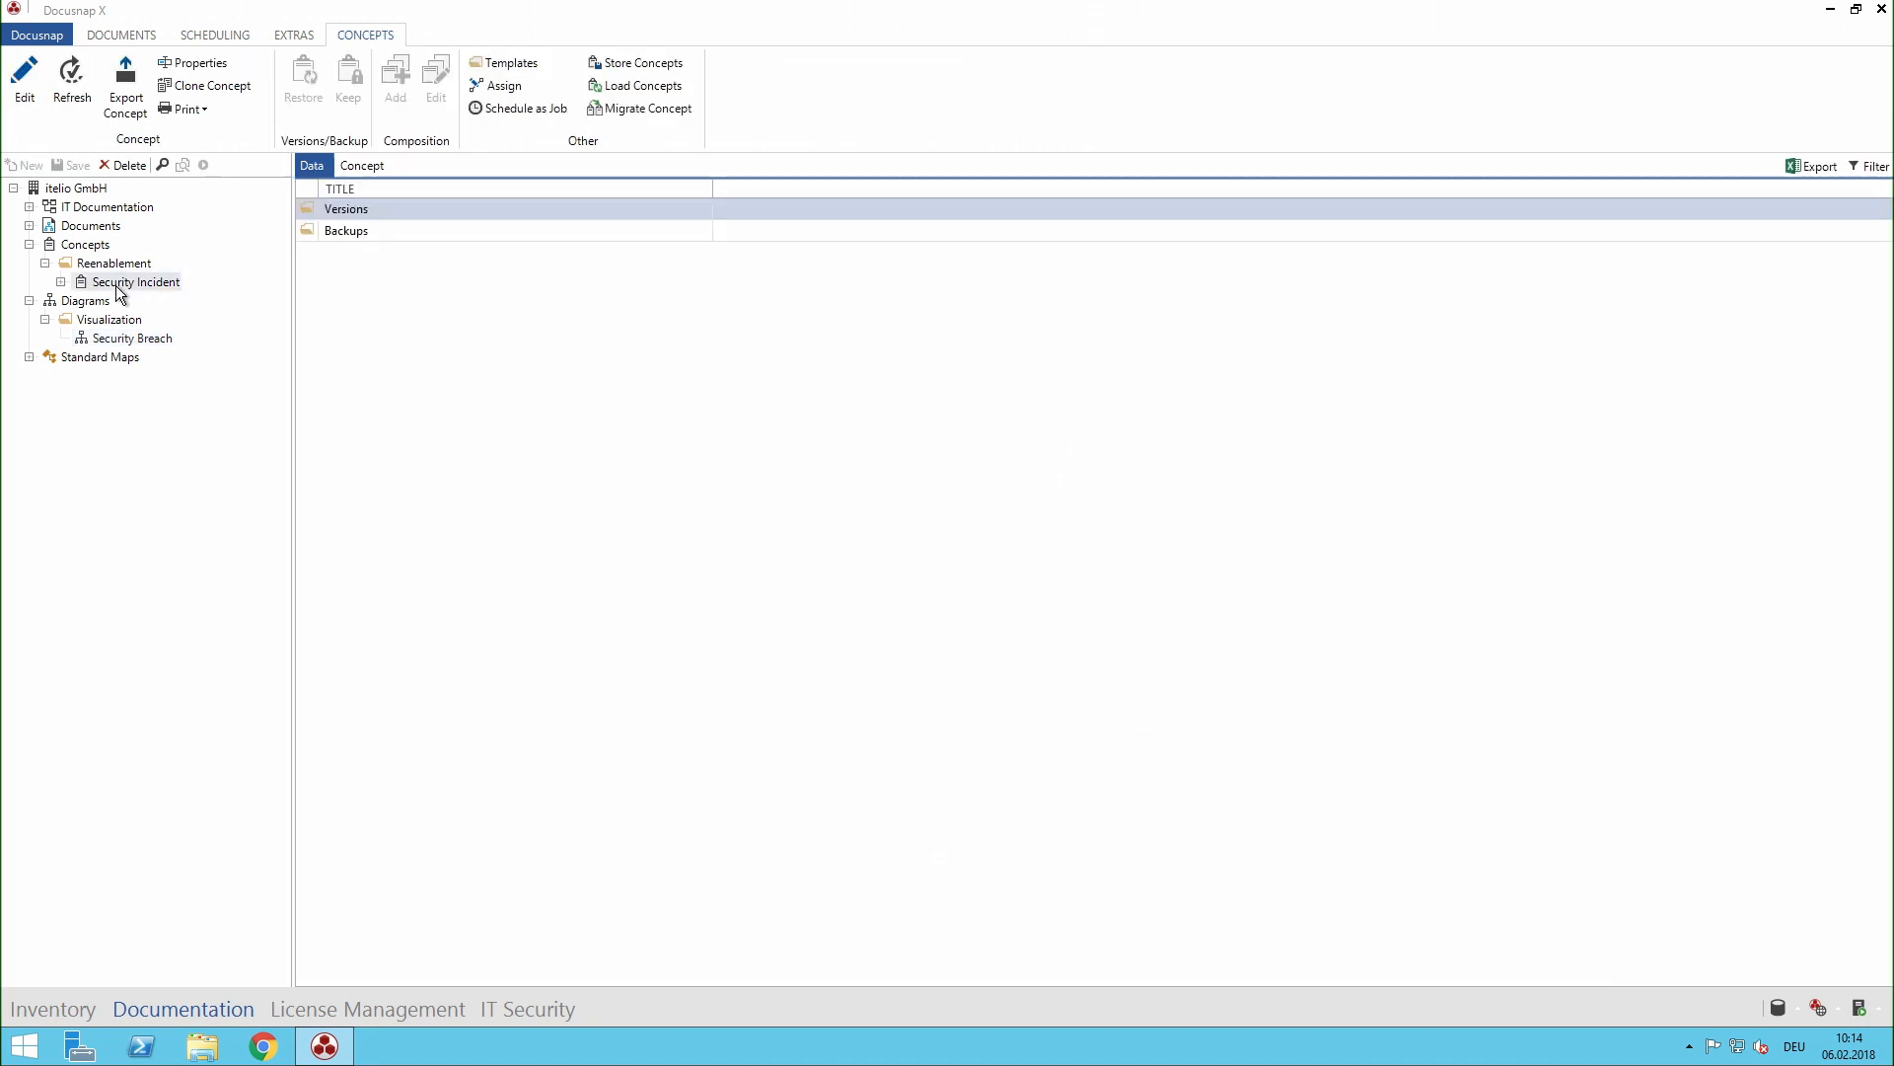
pyautogui.click(25, 84)
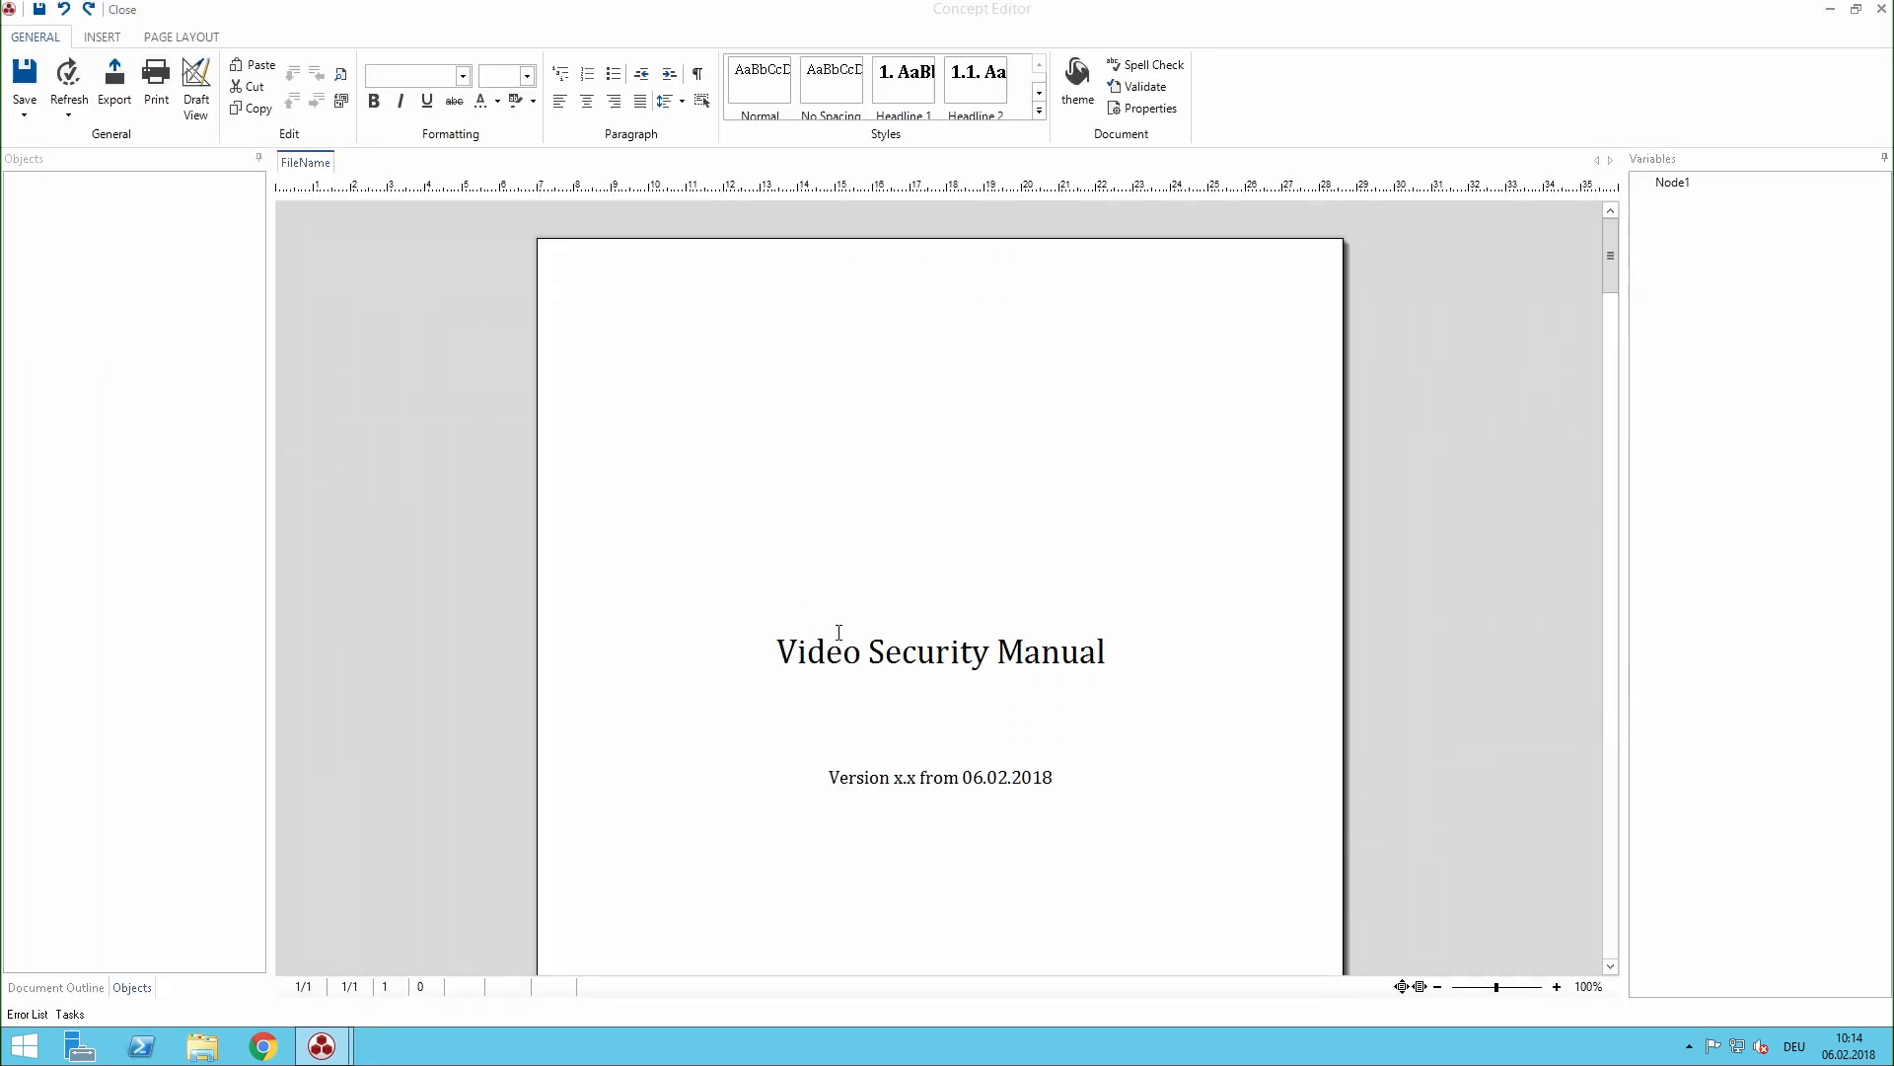
pyautogui.click(898, 425)
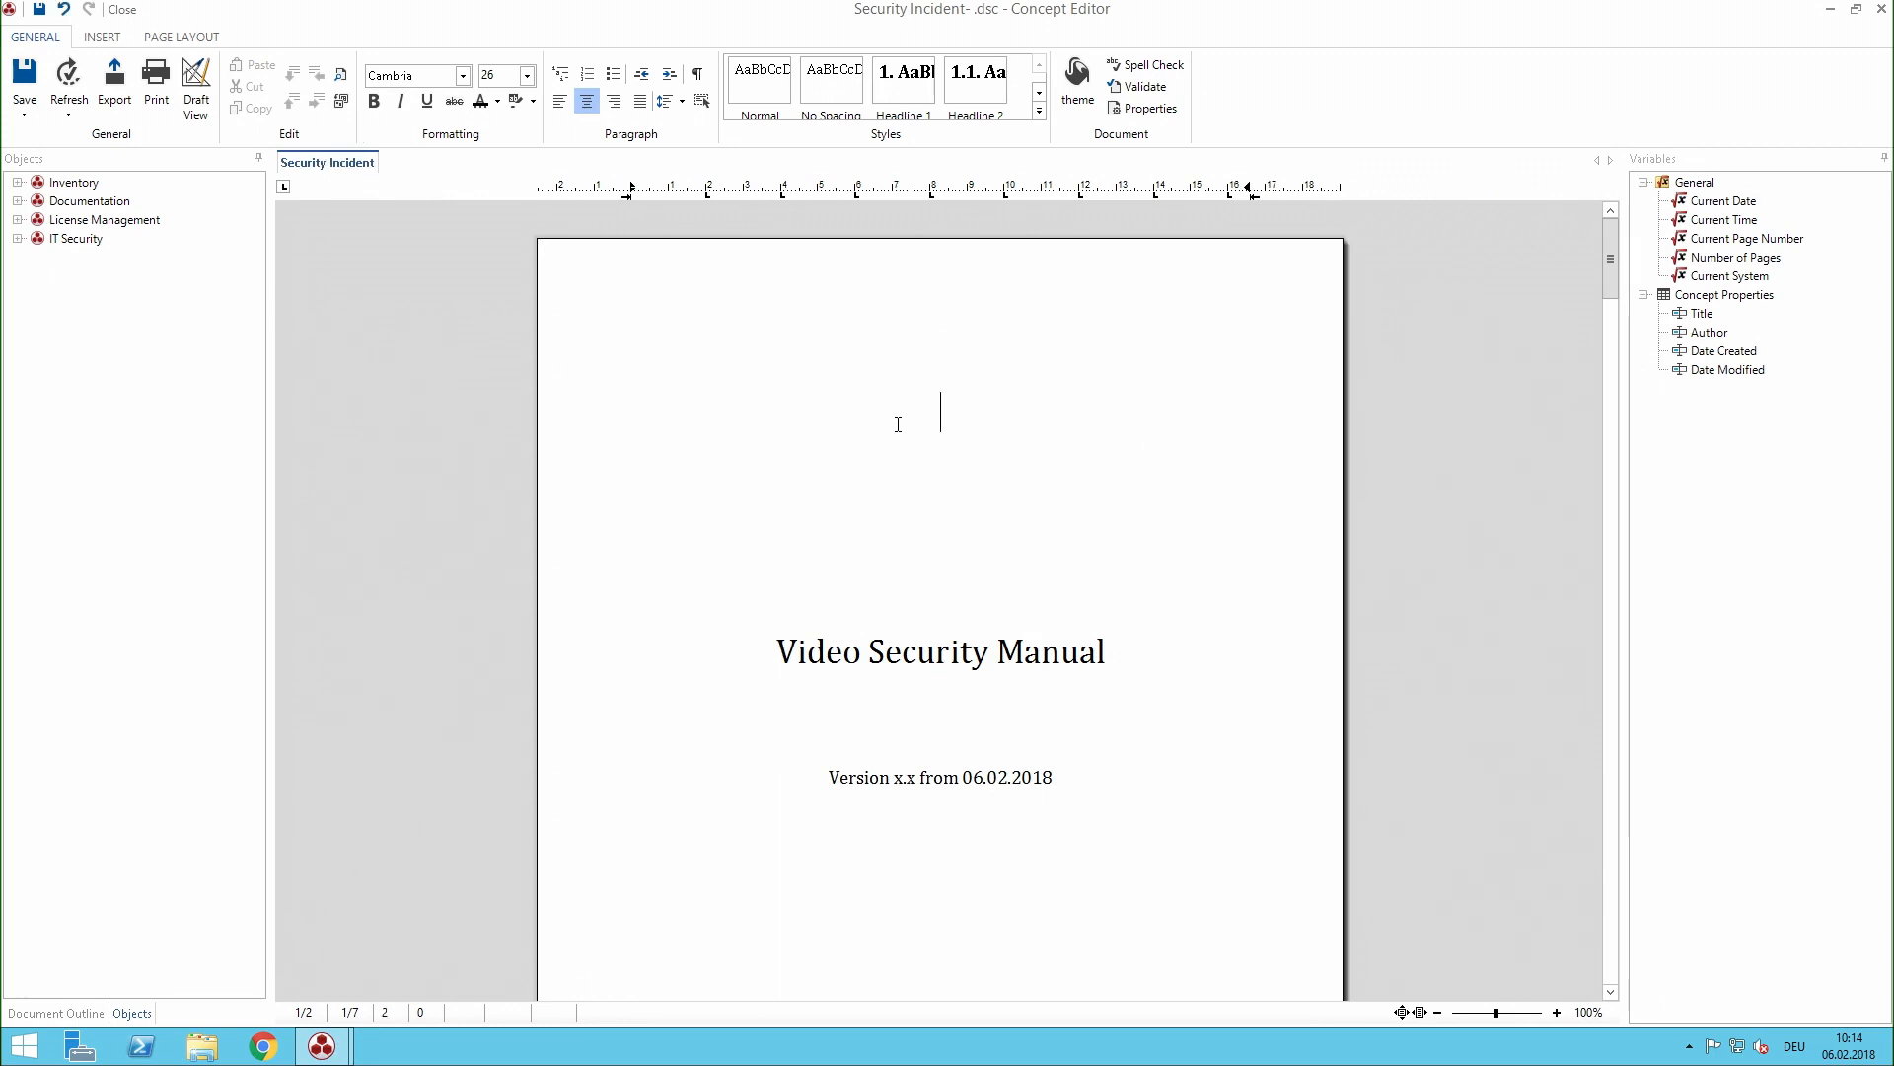
pyautogui.scroll(2, 898, 425)
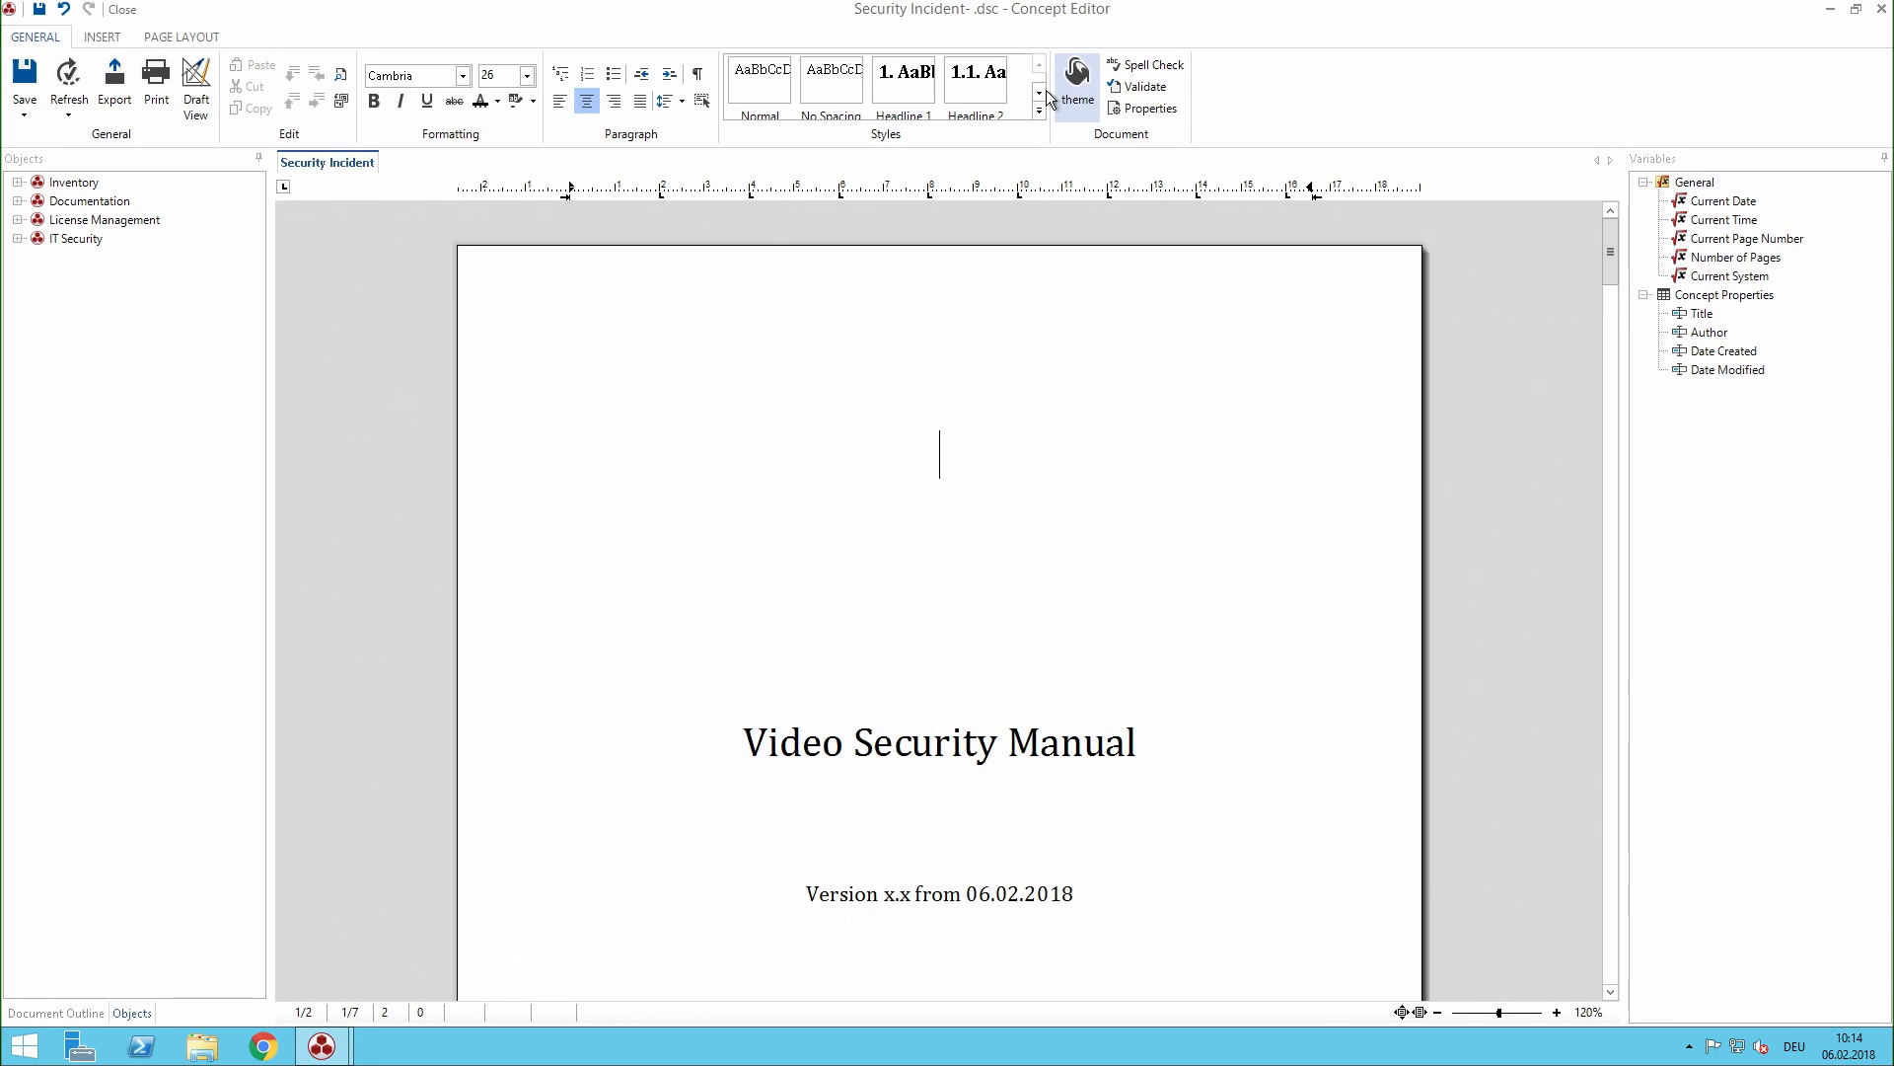
# - Look through the manual from its table of contents to the Scope section and inspect the date variable on the cover page
pyautogui.scroll(-5, 1002, 369)
pyautogui.scroll(-10, 996, 385)
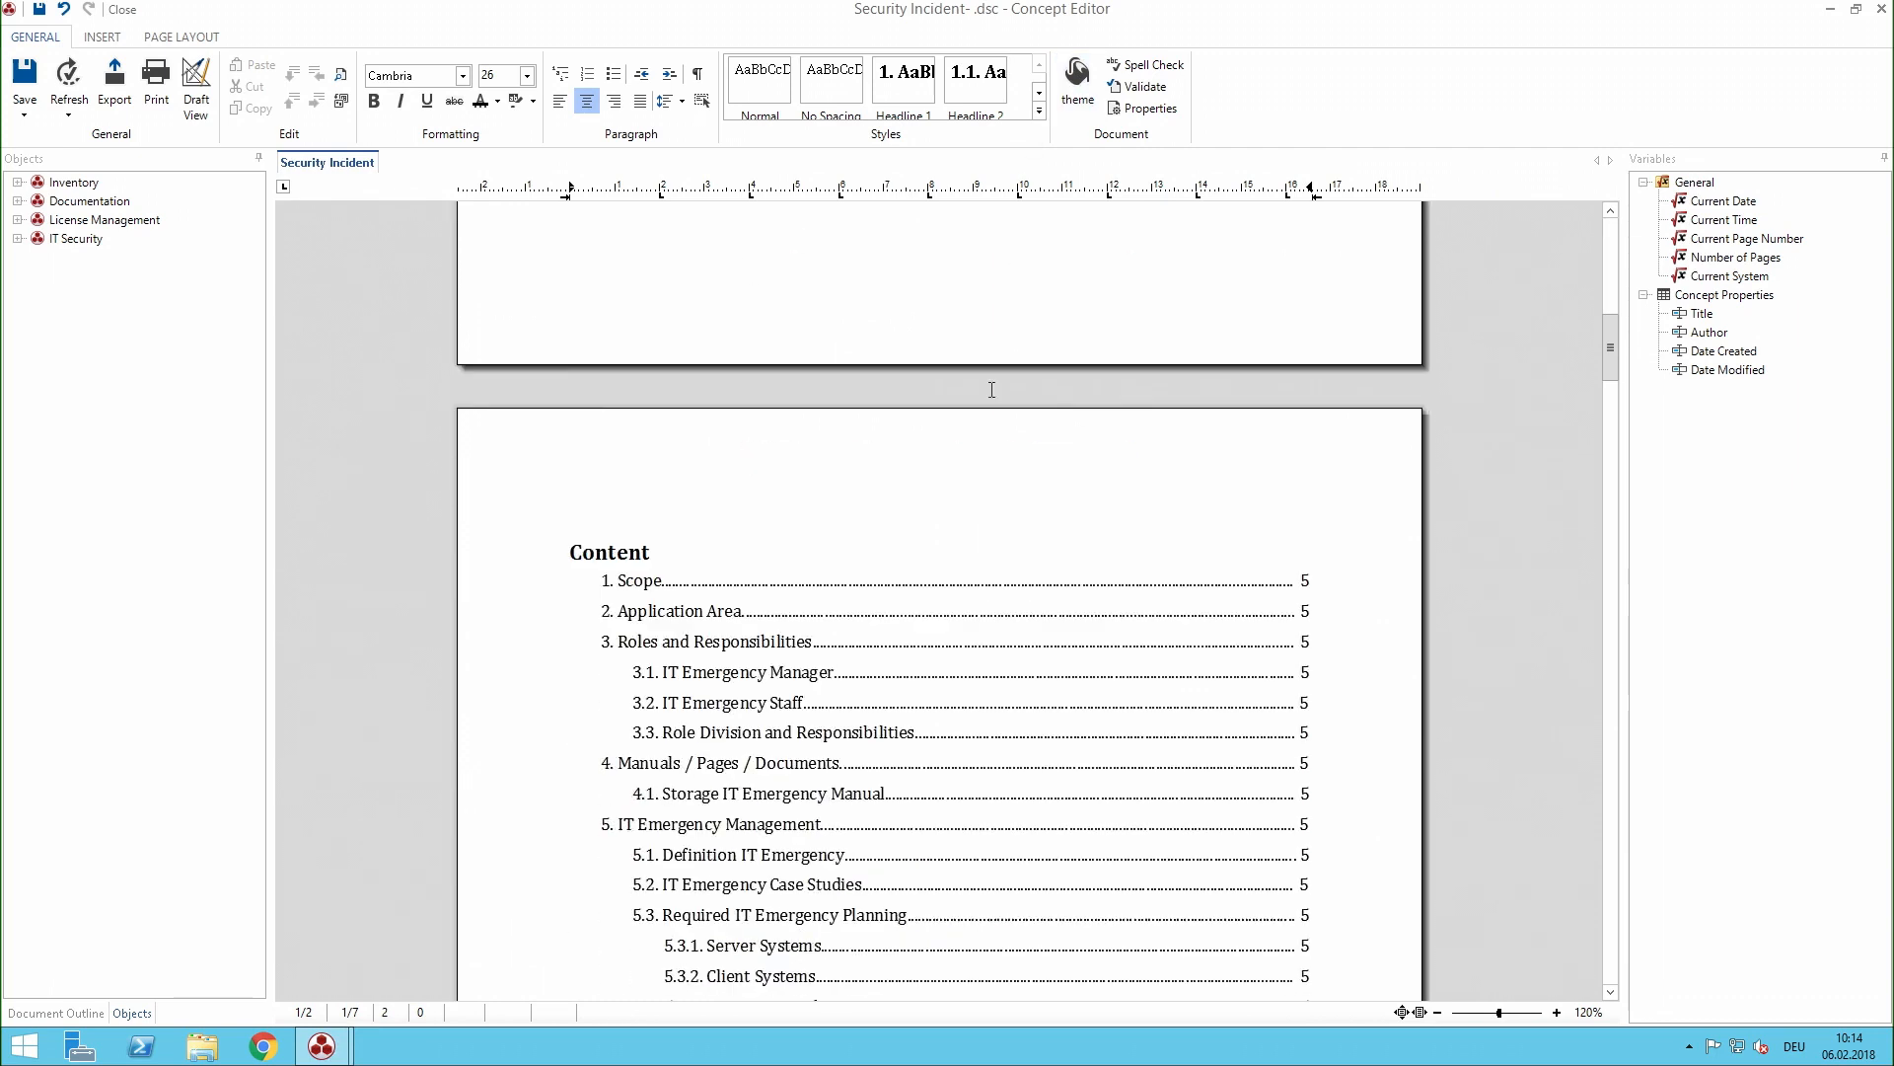
pyautogui.scroll(-10, 985, 403)
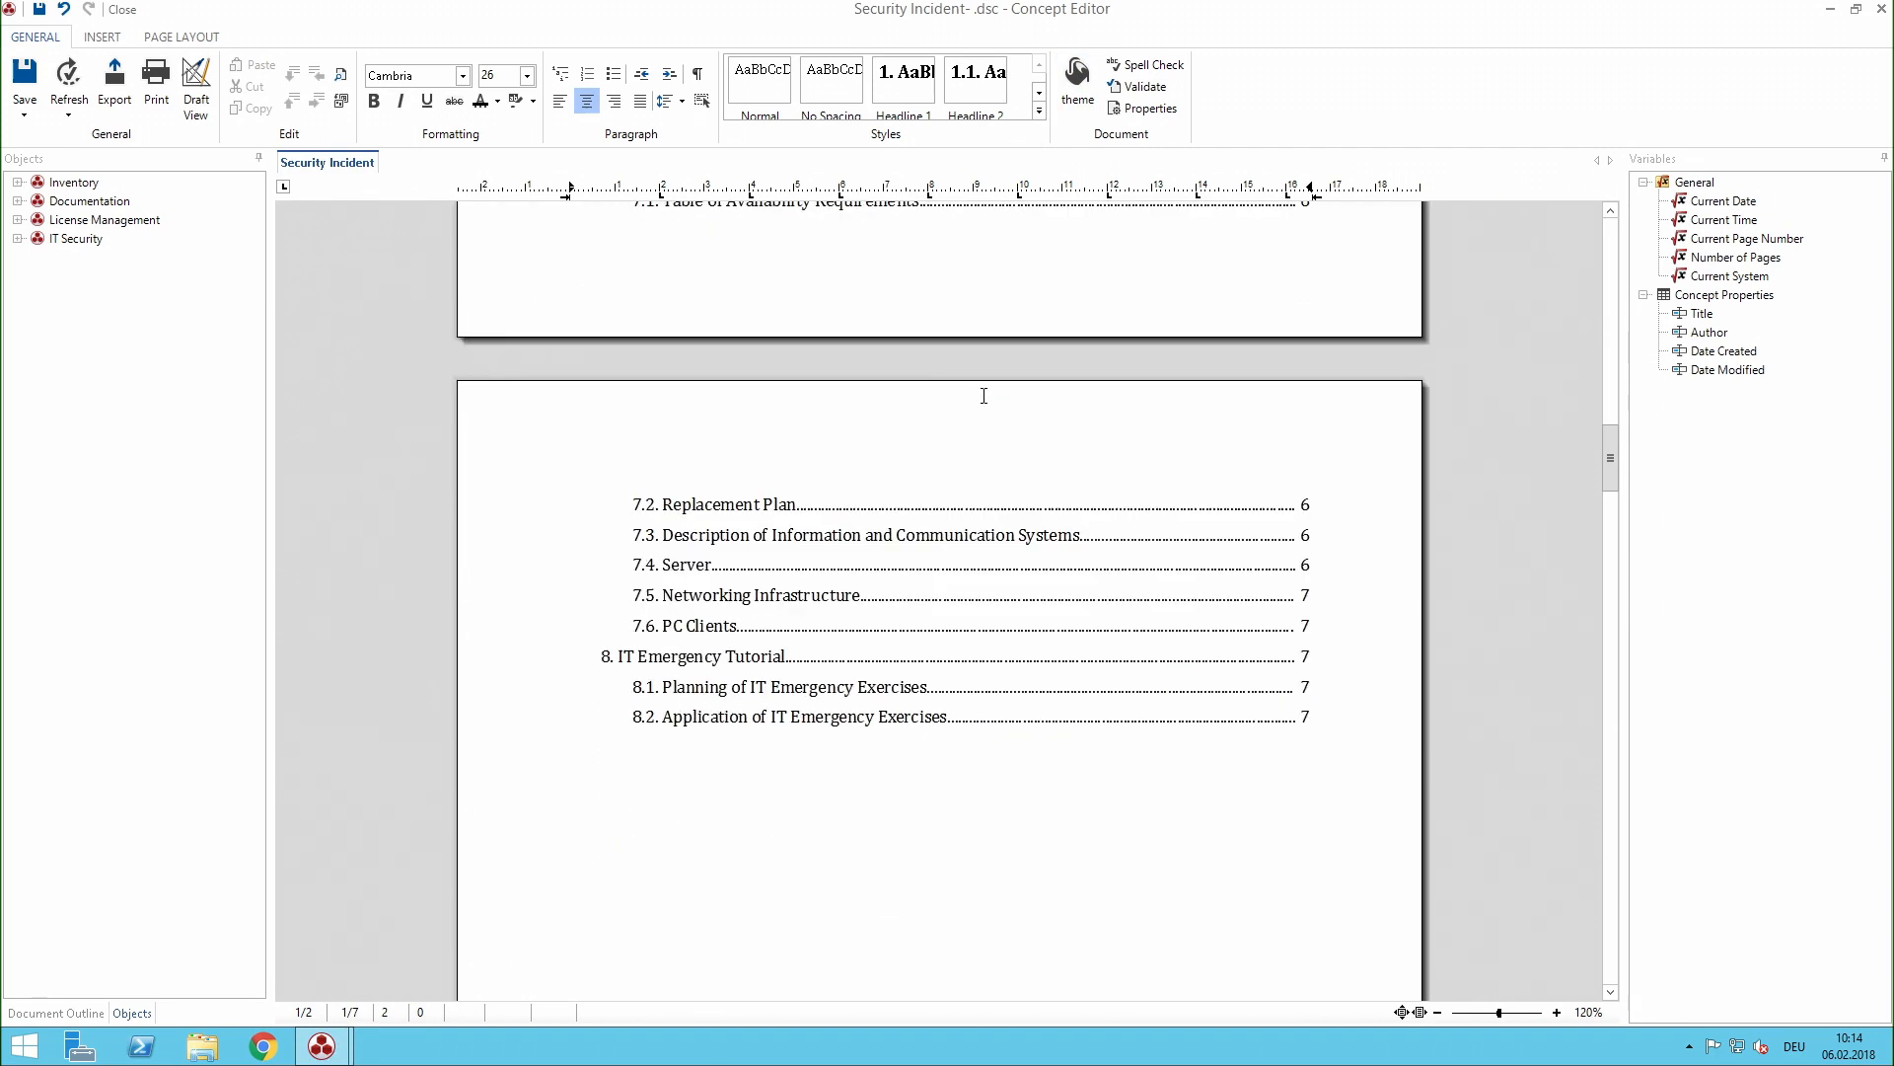
pyautogui.scroll(-2, 982, 399)
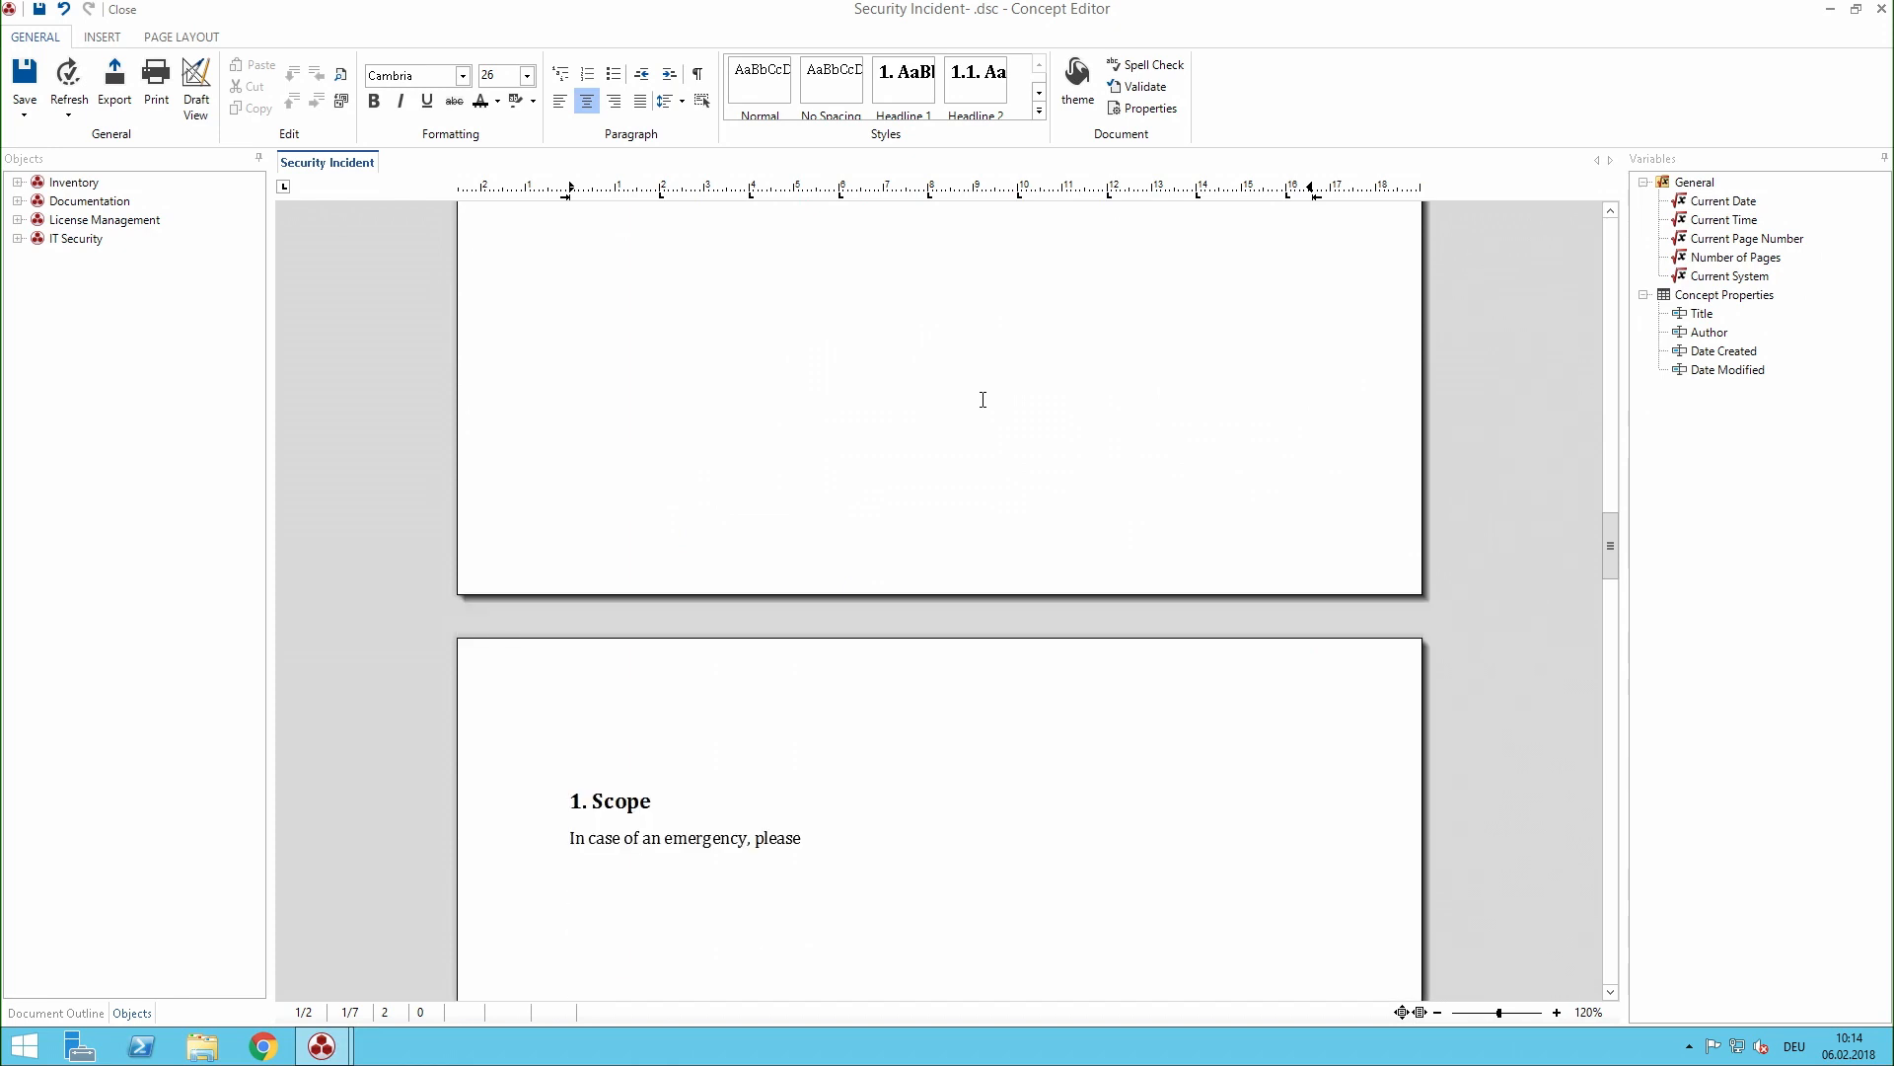
pyautogui.moveTo(1608, 535); pyautogui.dragTo(1596, 276)
pyautogui.click(1167, 487)
pyautogui.click(1054, 517)
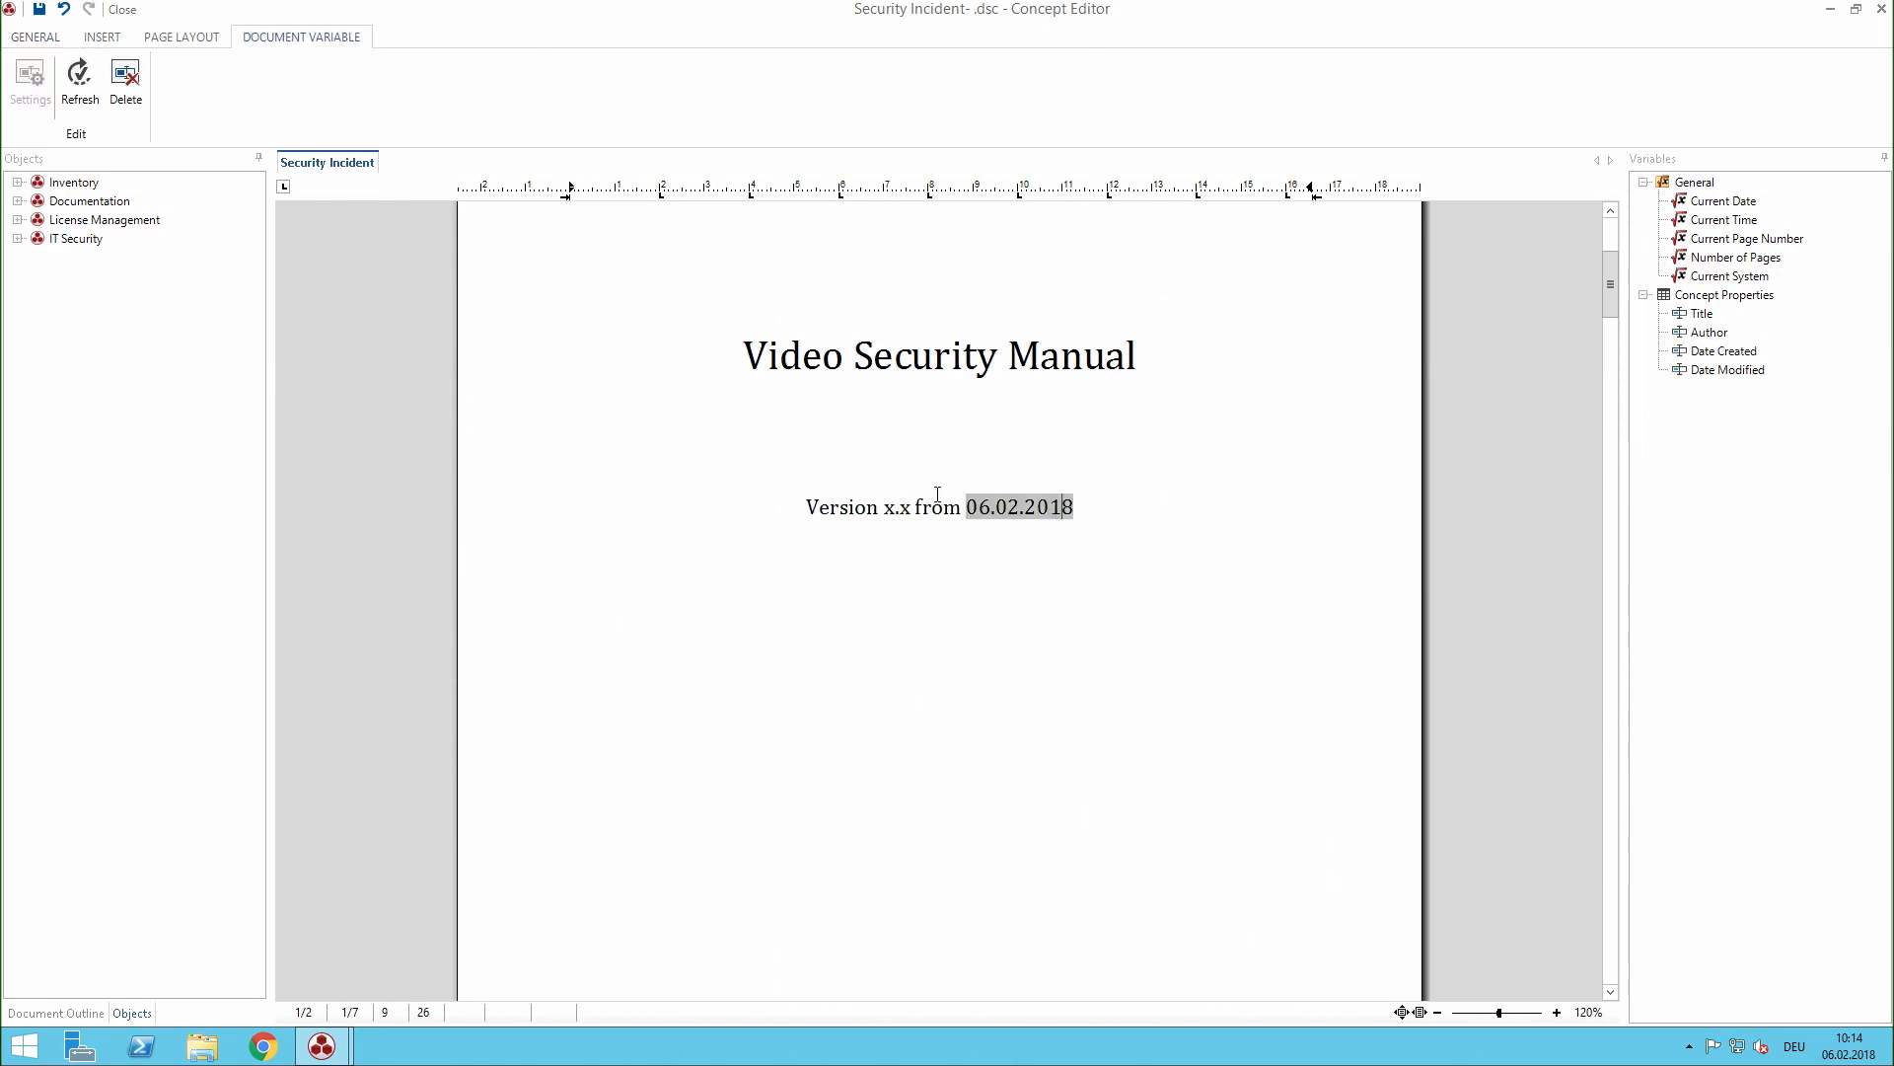
pyautogui.click(1164, 529)
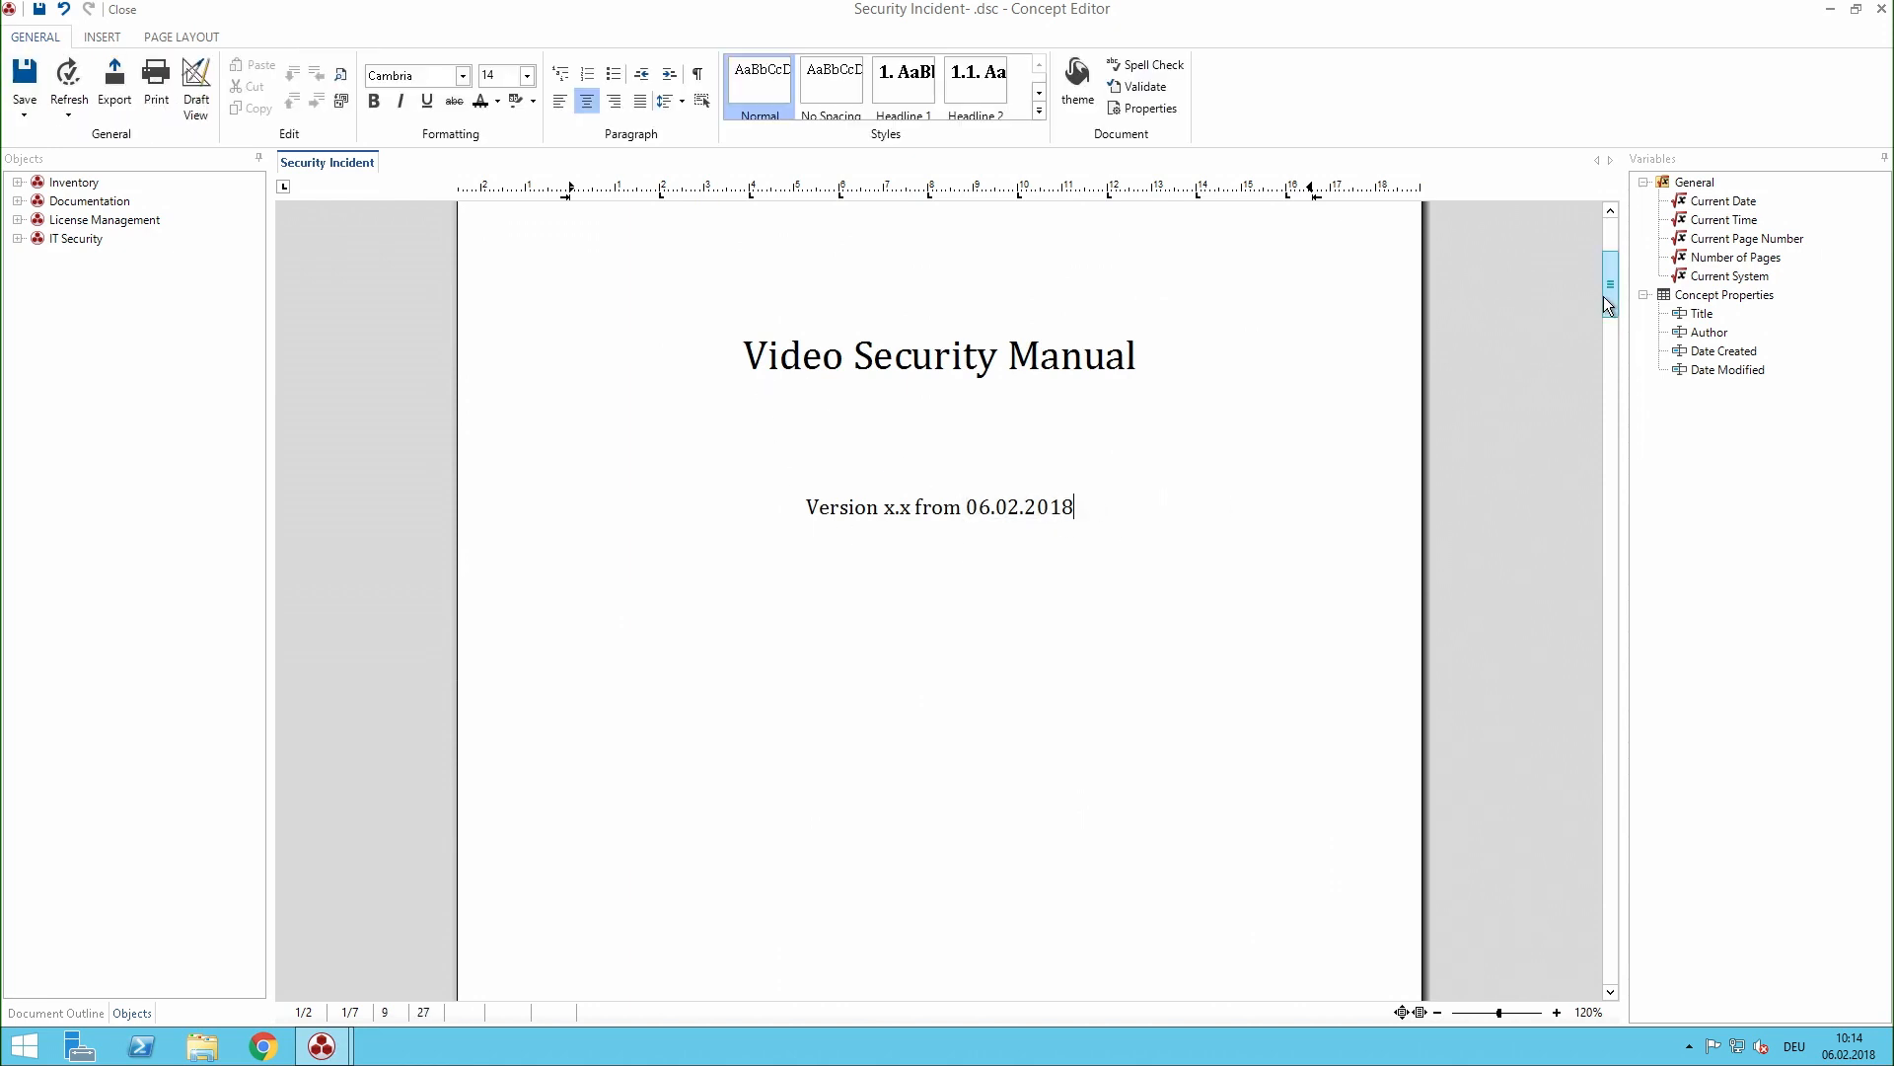
# - Complete the sentence in section 1. Scope with "contact the following persons:" and start a new line below it
pyautogui.moveTo(1604, 298); pyautogui.dragTo(1592, 592)
pyautogui.click(1004, 559)
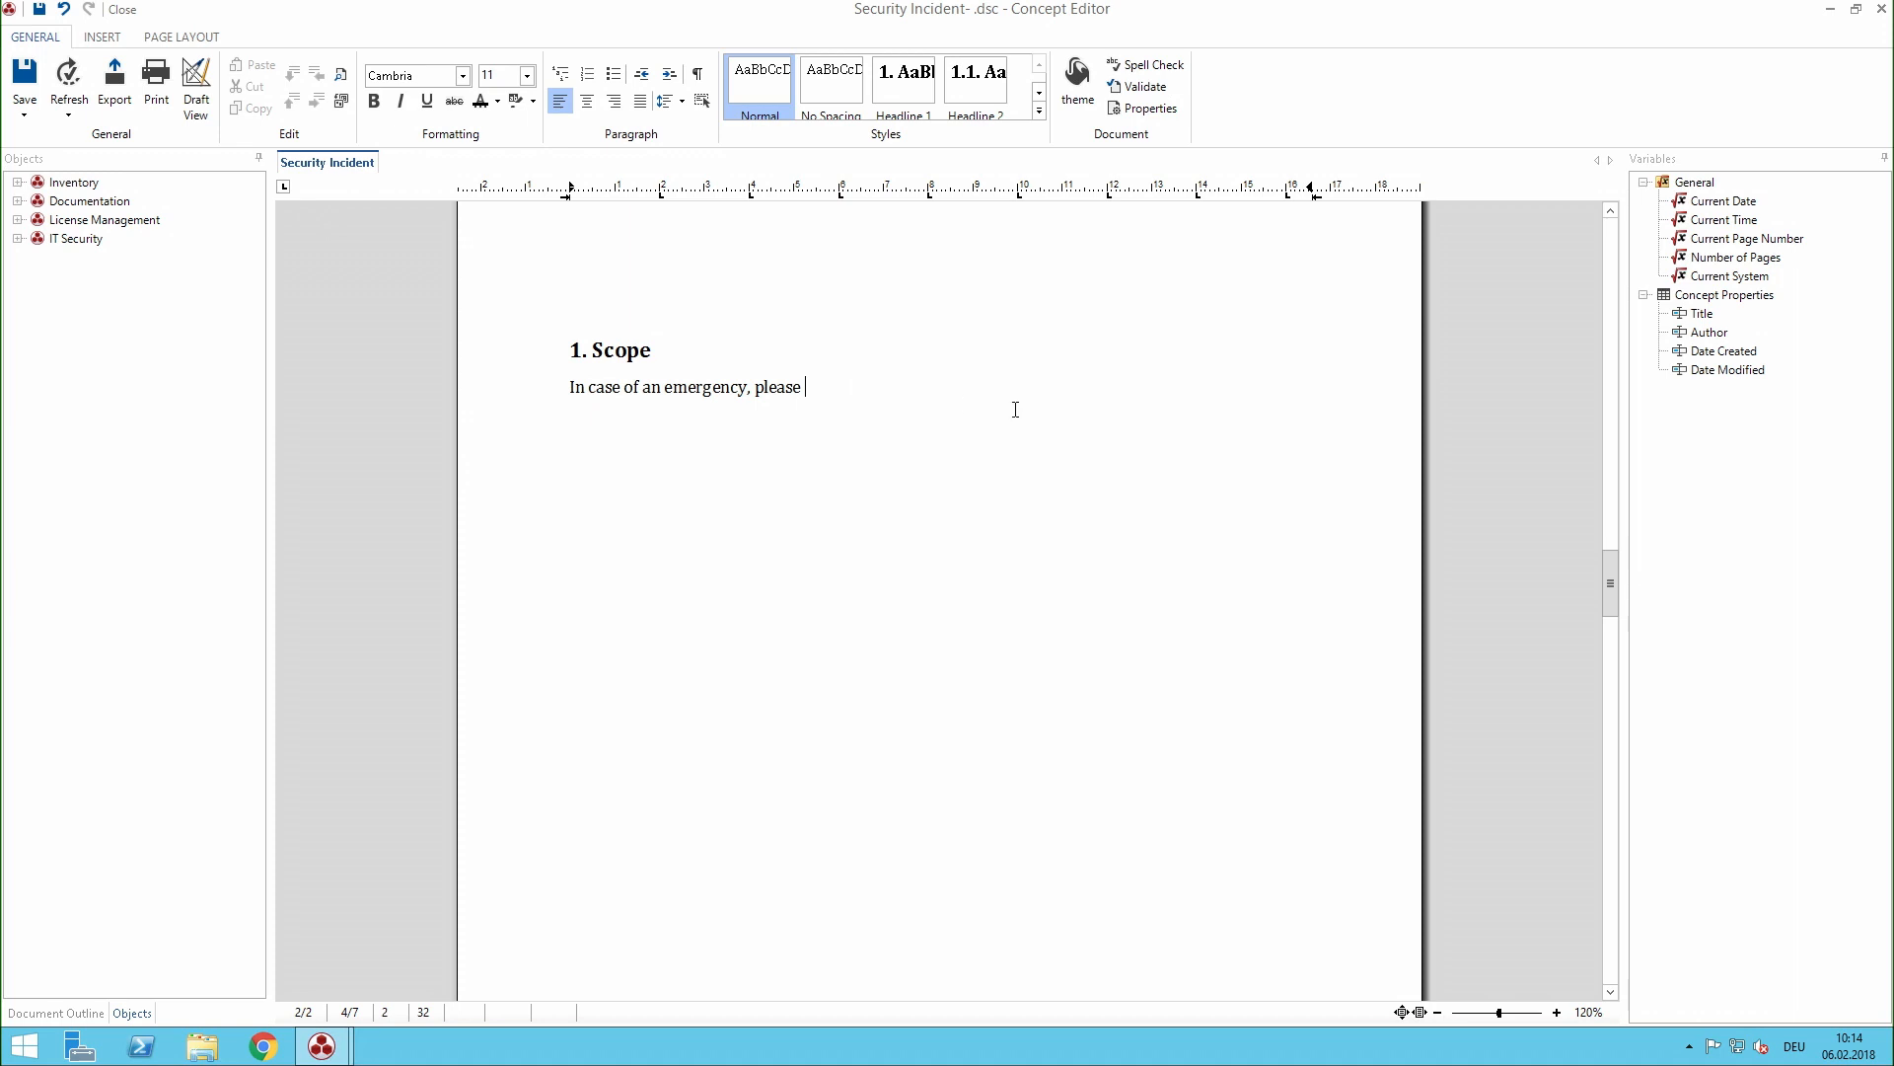
pyautogui.write('contact the following persons:')
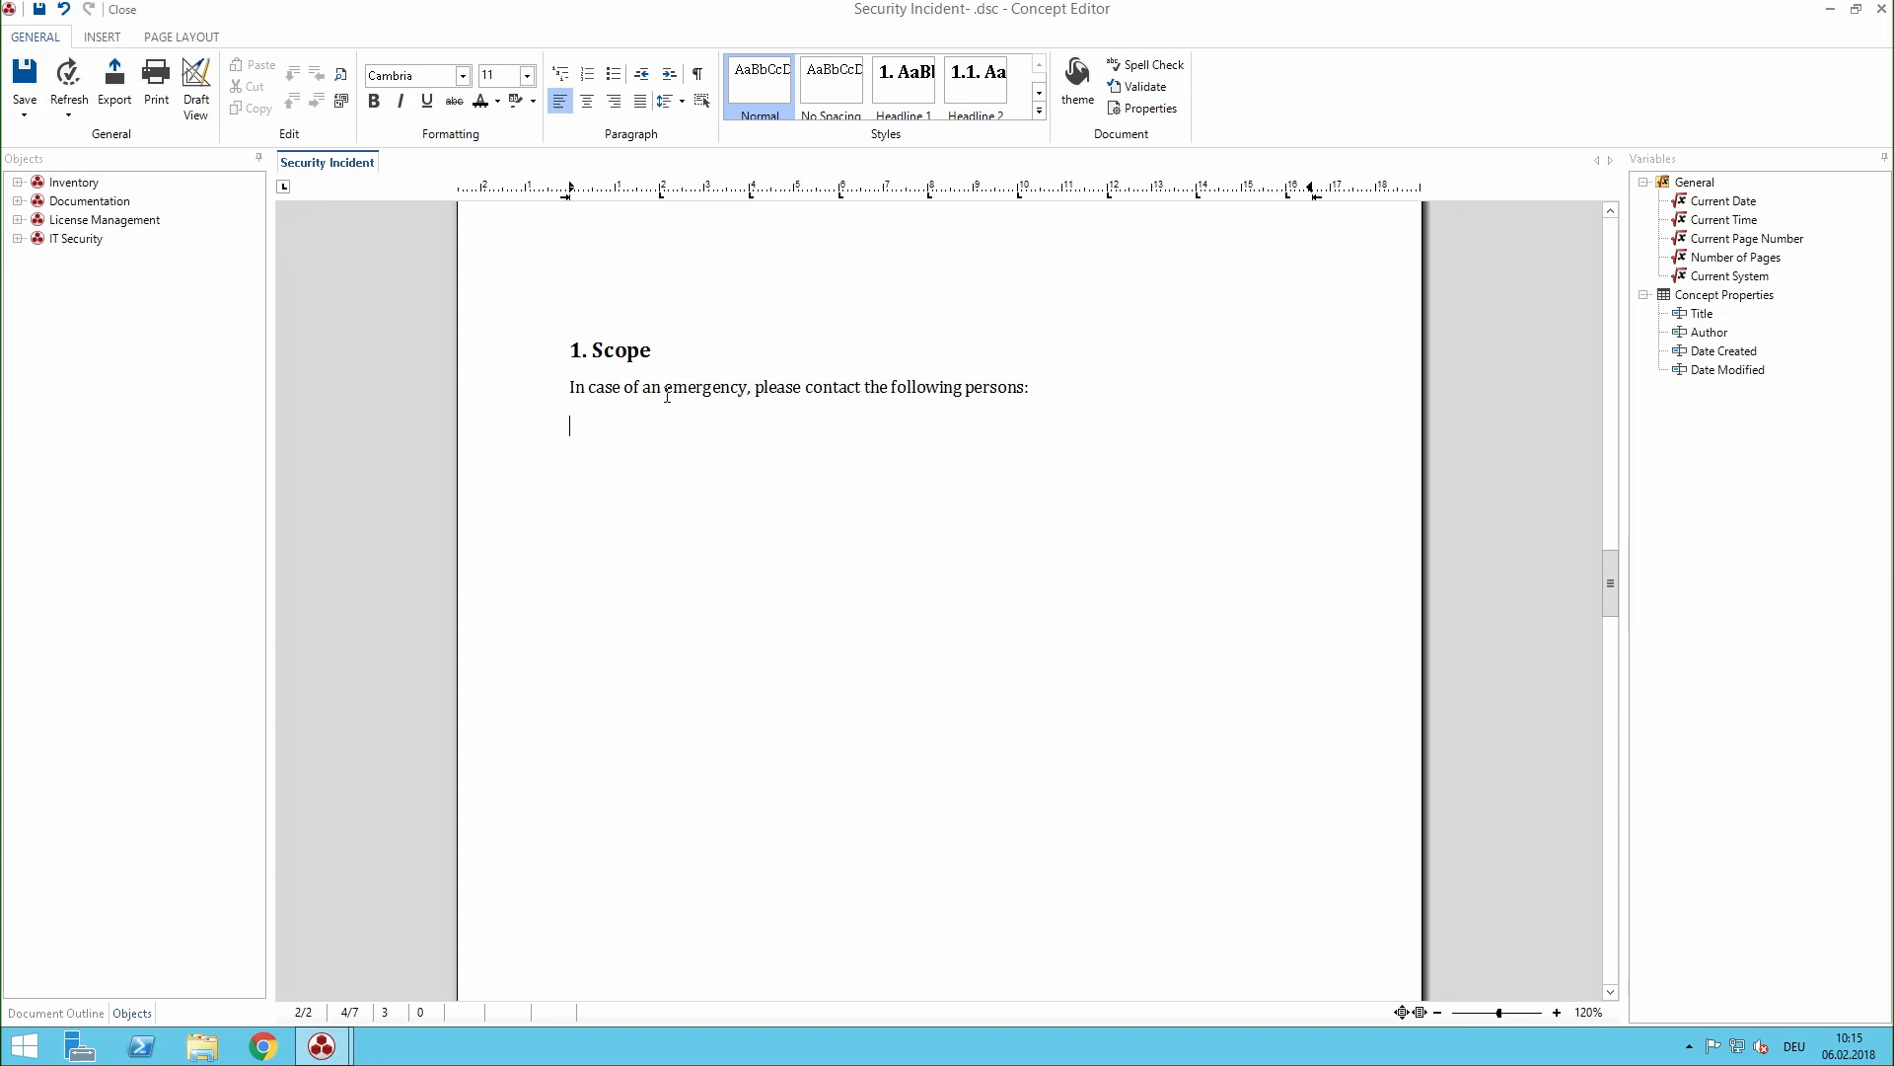
# - Insert the Contacts data of itelio GmbH's Organization inventory below the Scope sentence
pyautogui.click(17, 181)
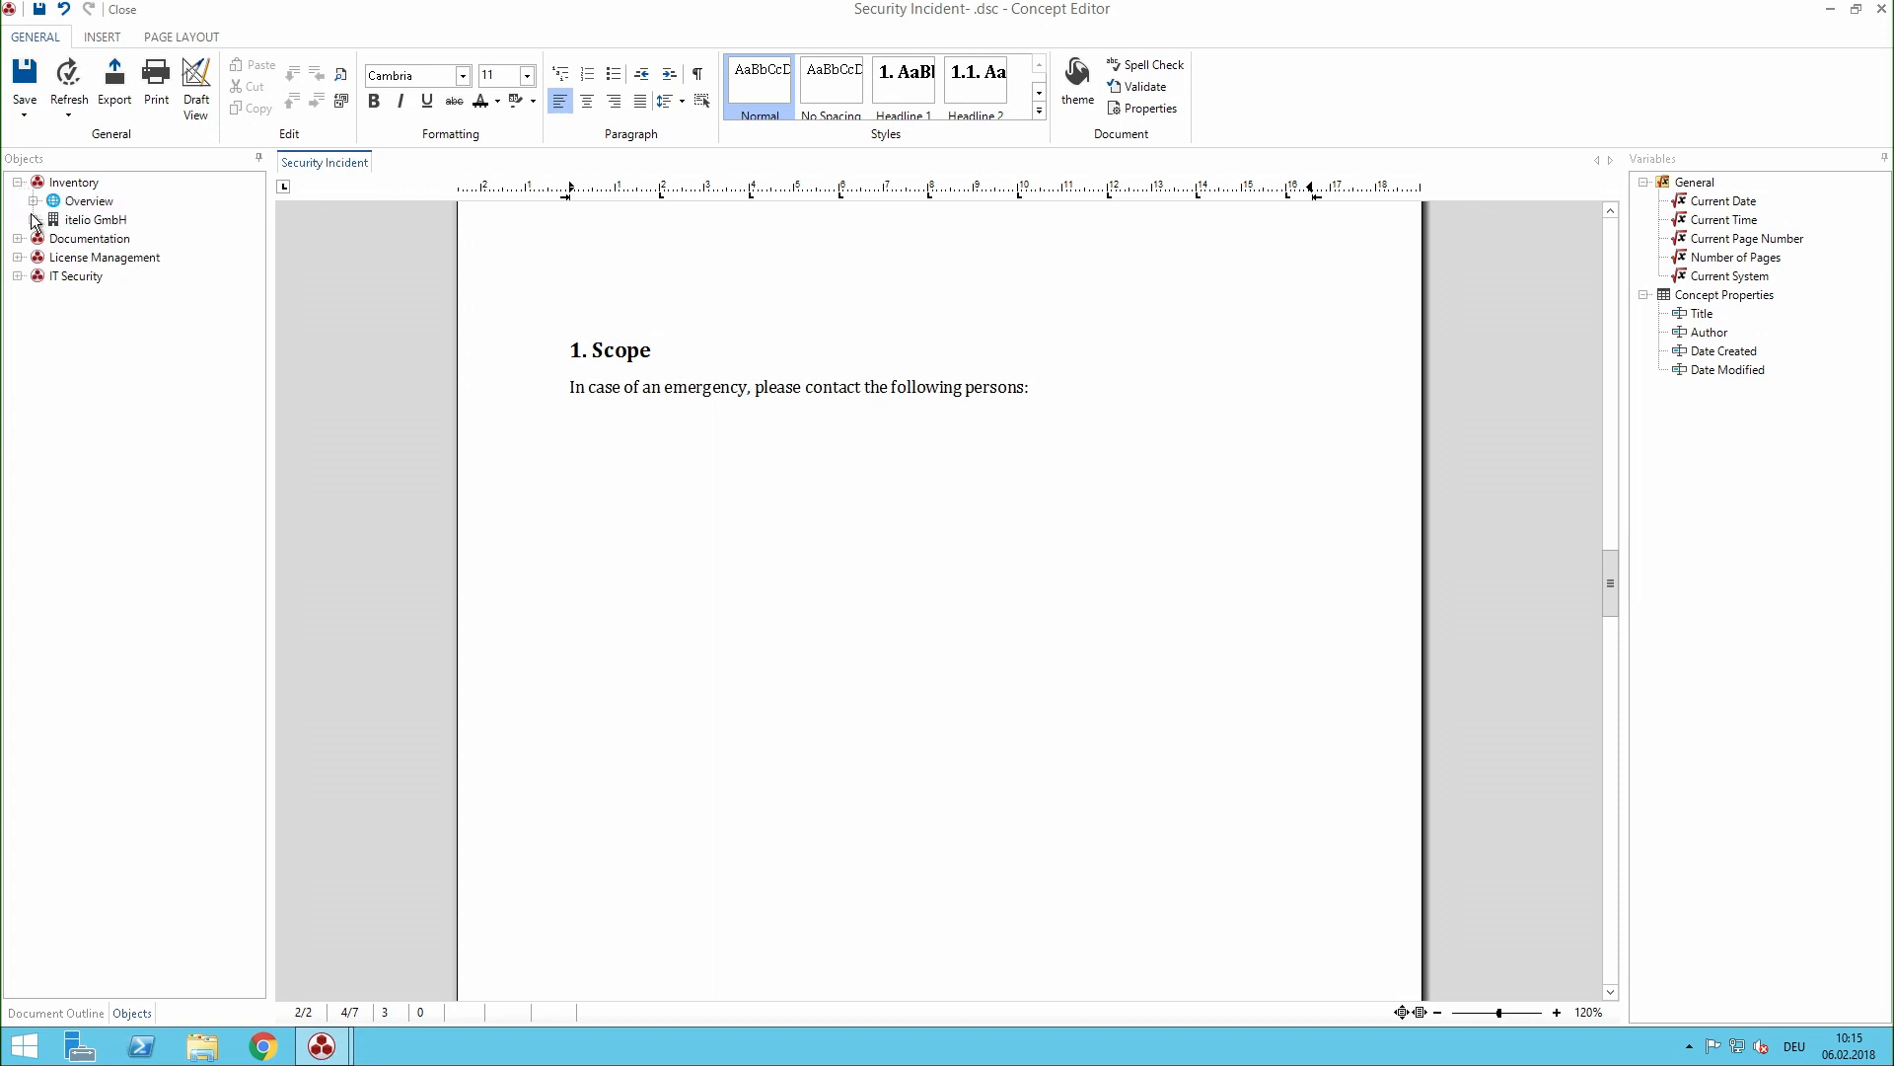
pyautogui.click(34, 219)
pyautogui.click(48, 295)
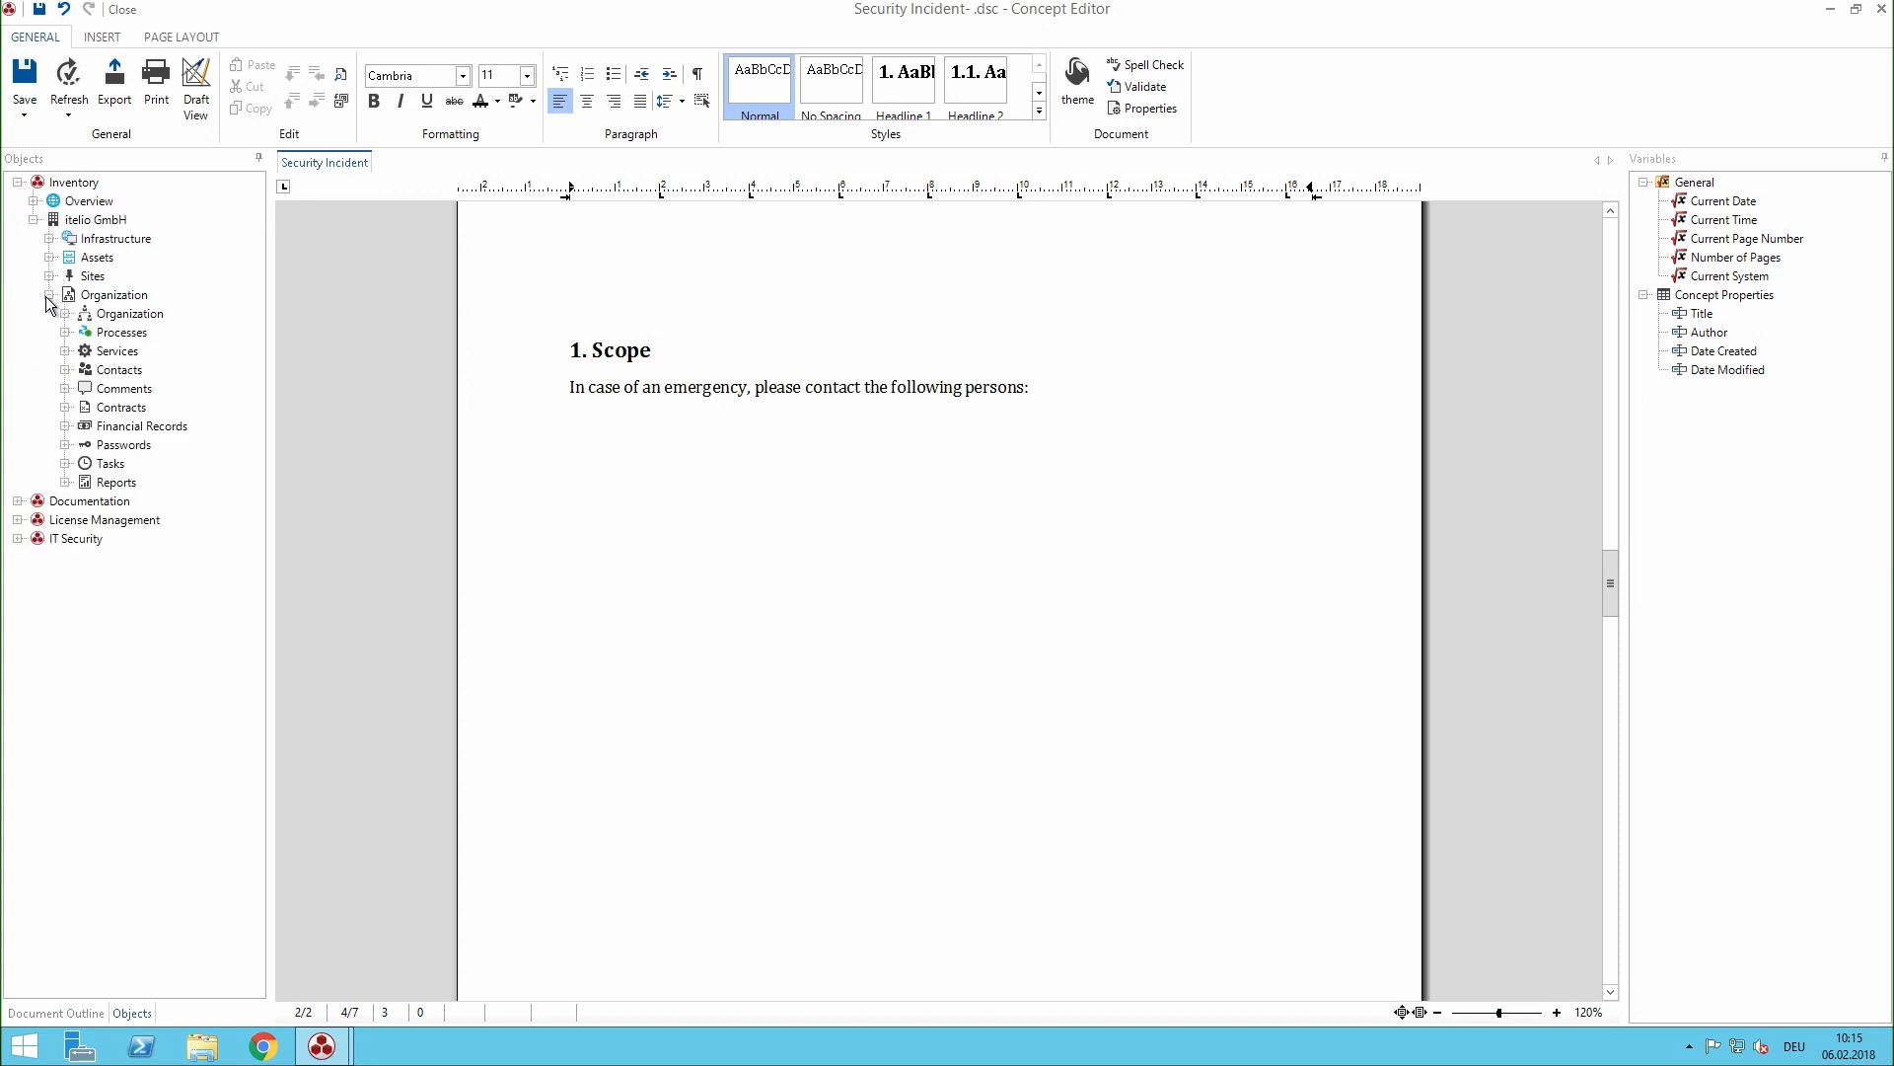
pyautogui.moveTo(119, 369); pyautogui.dragTo(756, 508)
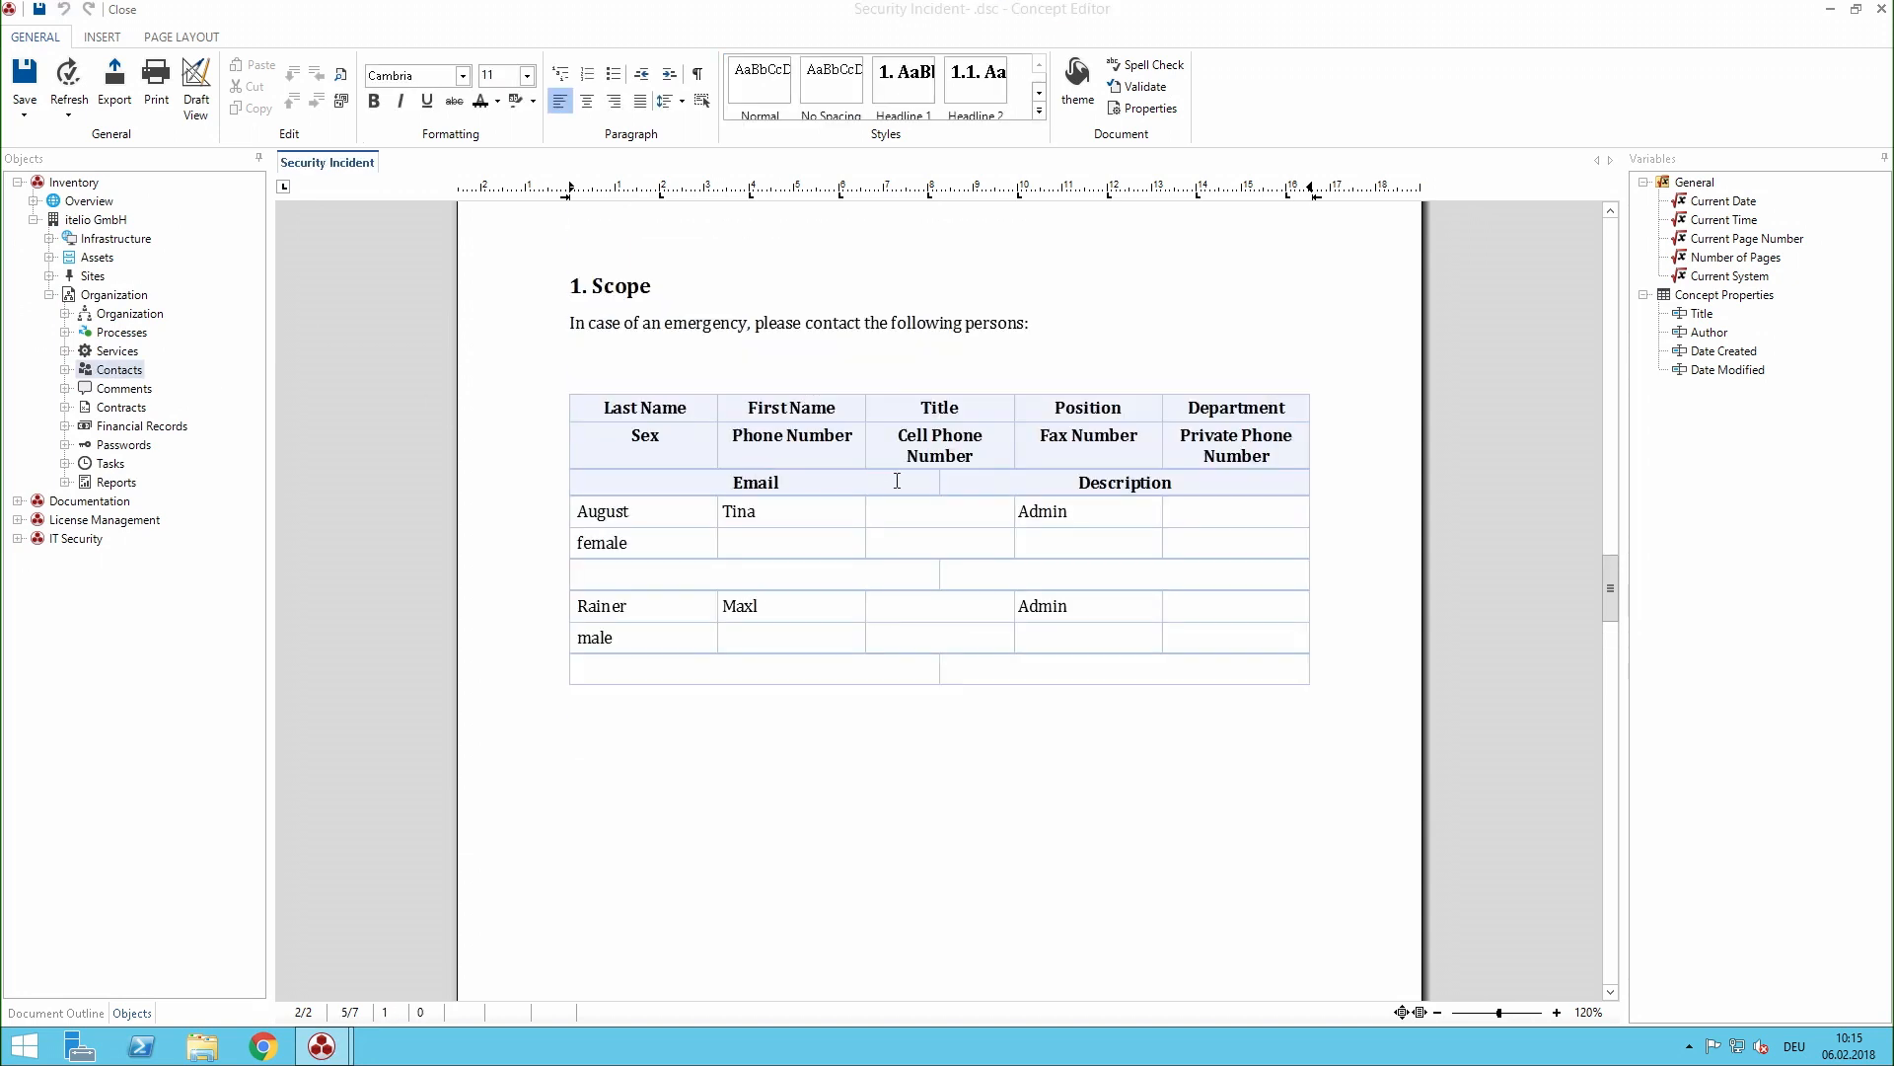
# - Edit the contacts data element to include only the Last Name and First Name columns
pyautogui.doubleClick(896, 480)
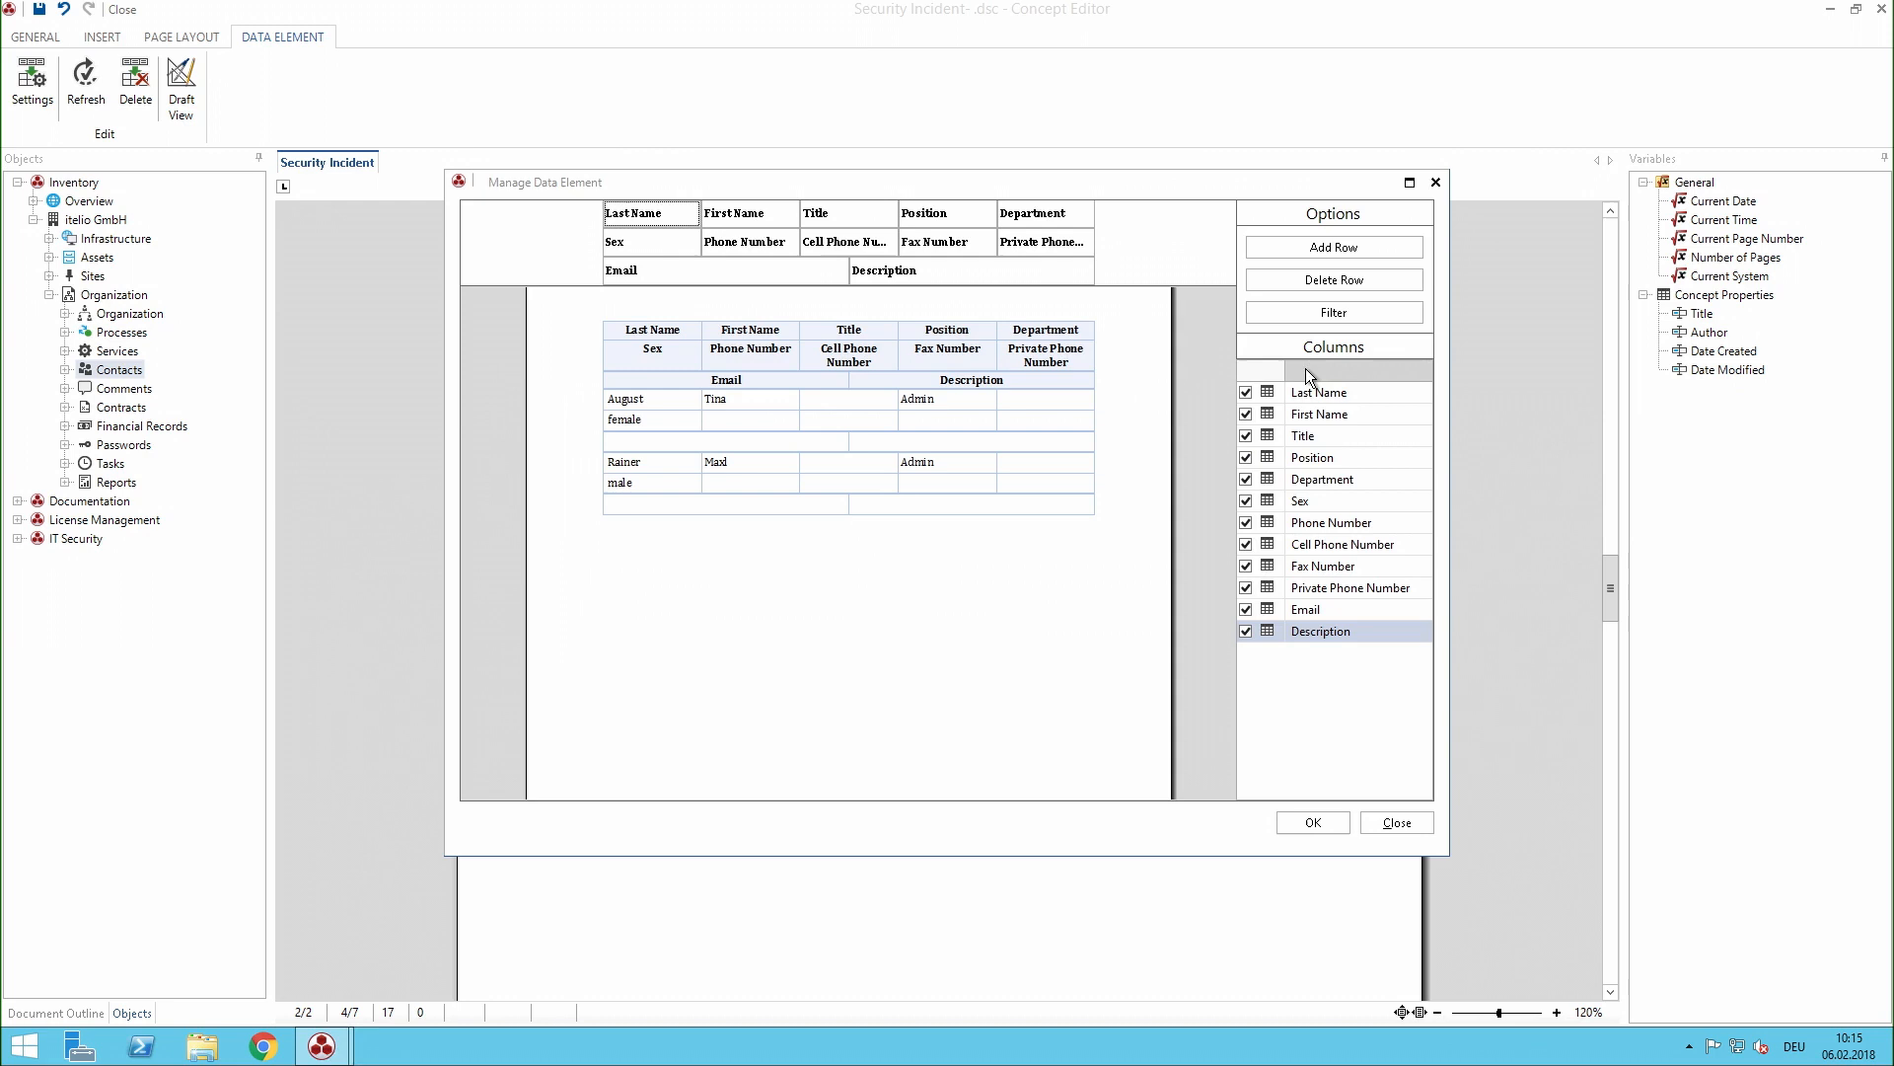
pyautogui.click(1306, 369)
pyautogui.click(1319, 419)
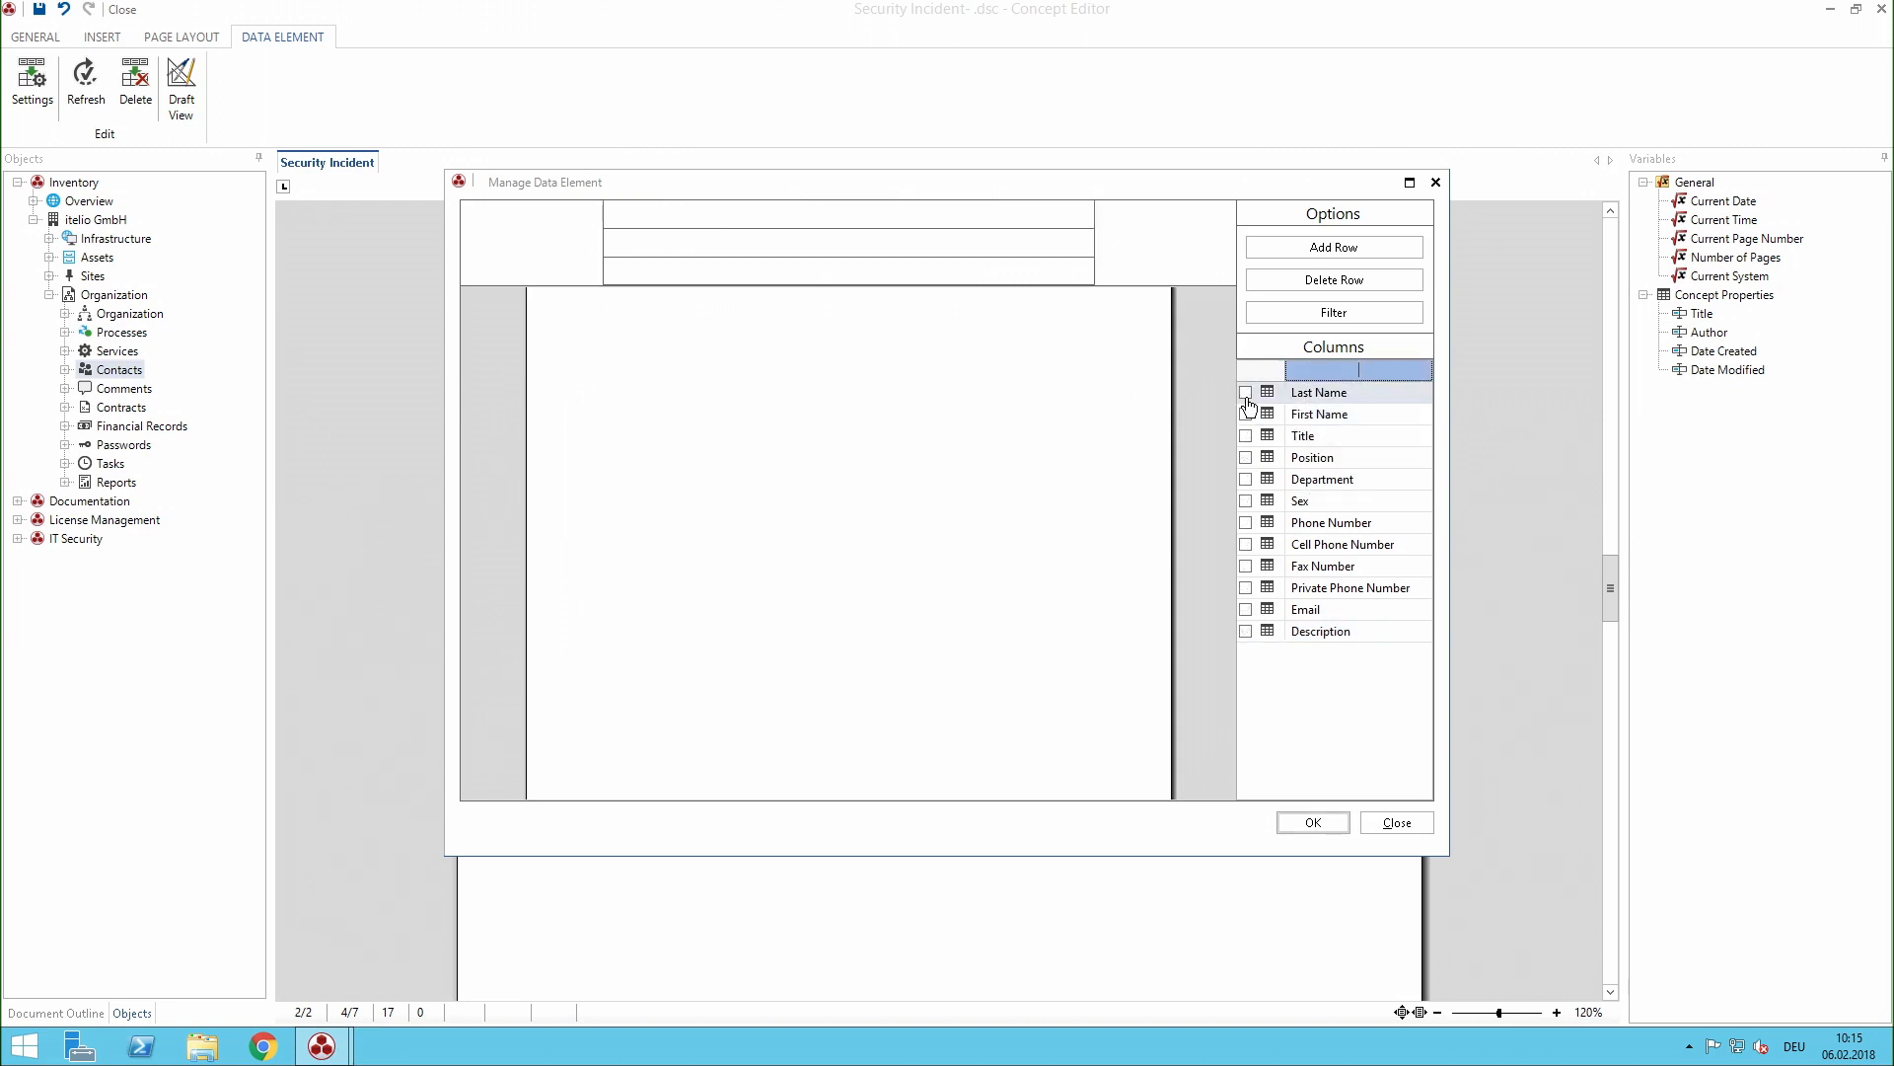
pyautogui.click(1245, 392)
pyautogui.click(1245, 414)
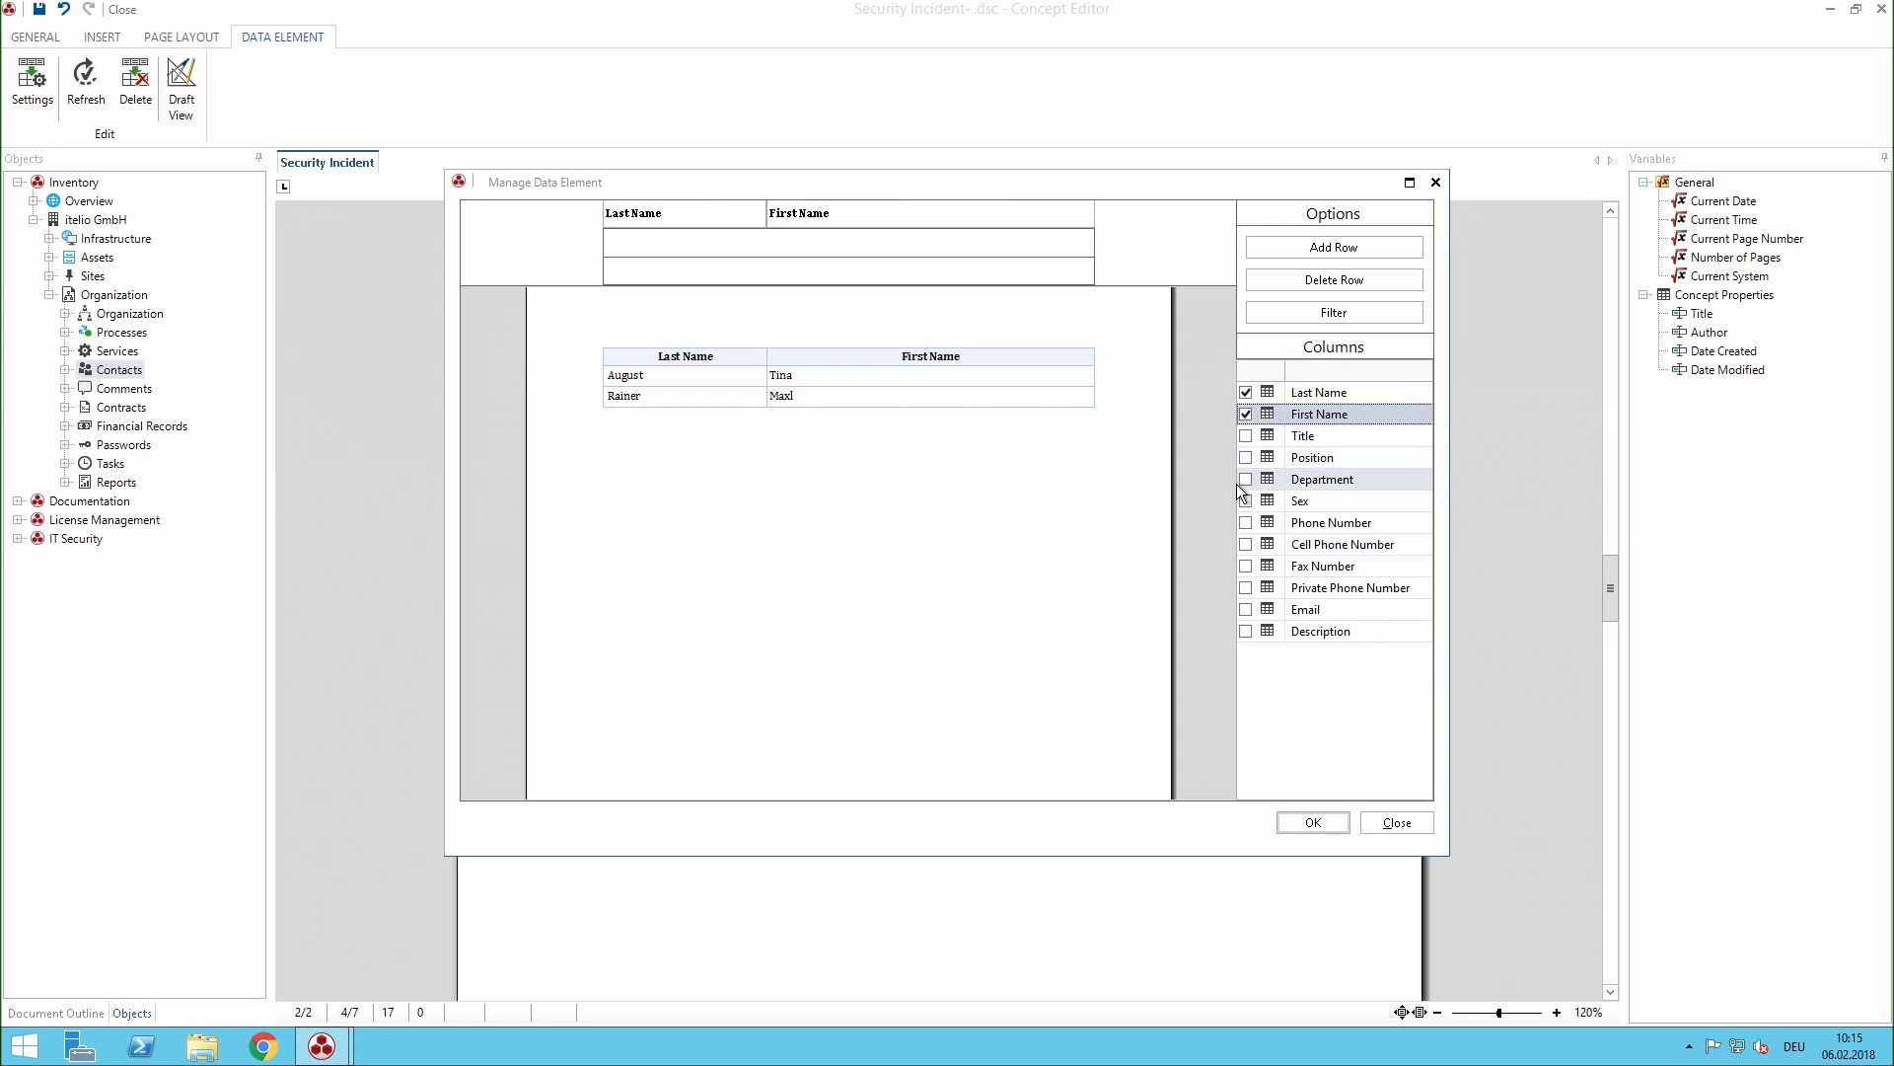
# - Filter the contacts data element by Position with Admin* and apply the settings to the concept
pyautogui.click(1283, 314)
pyautogui.click(1022, 254)
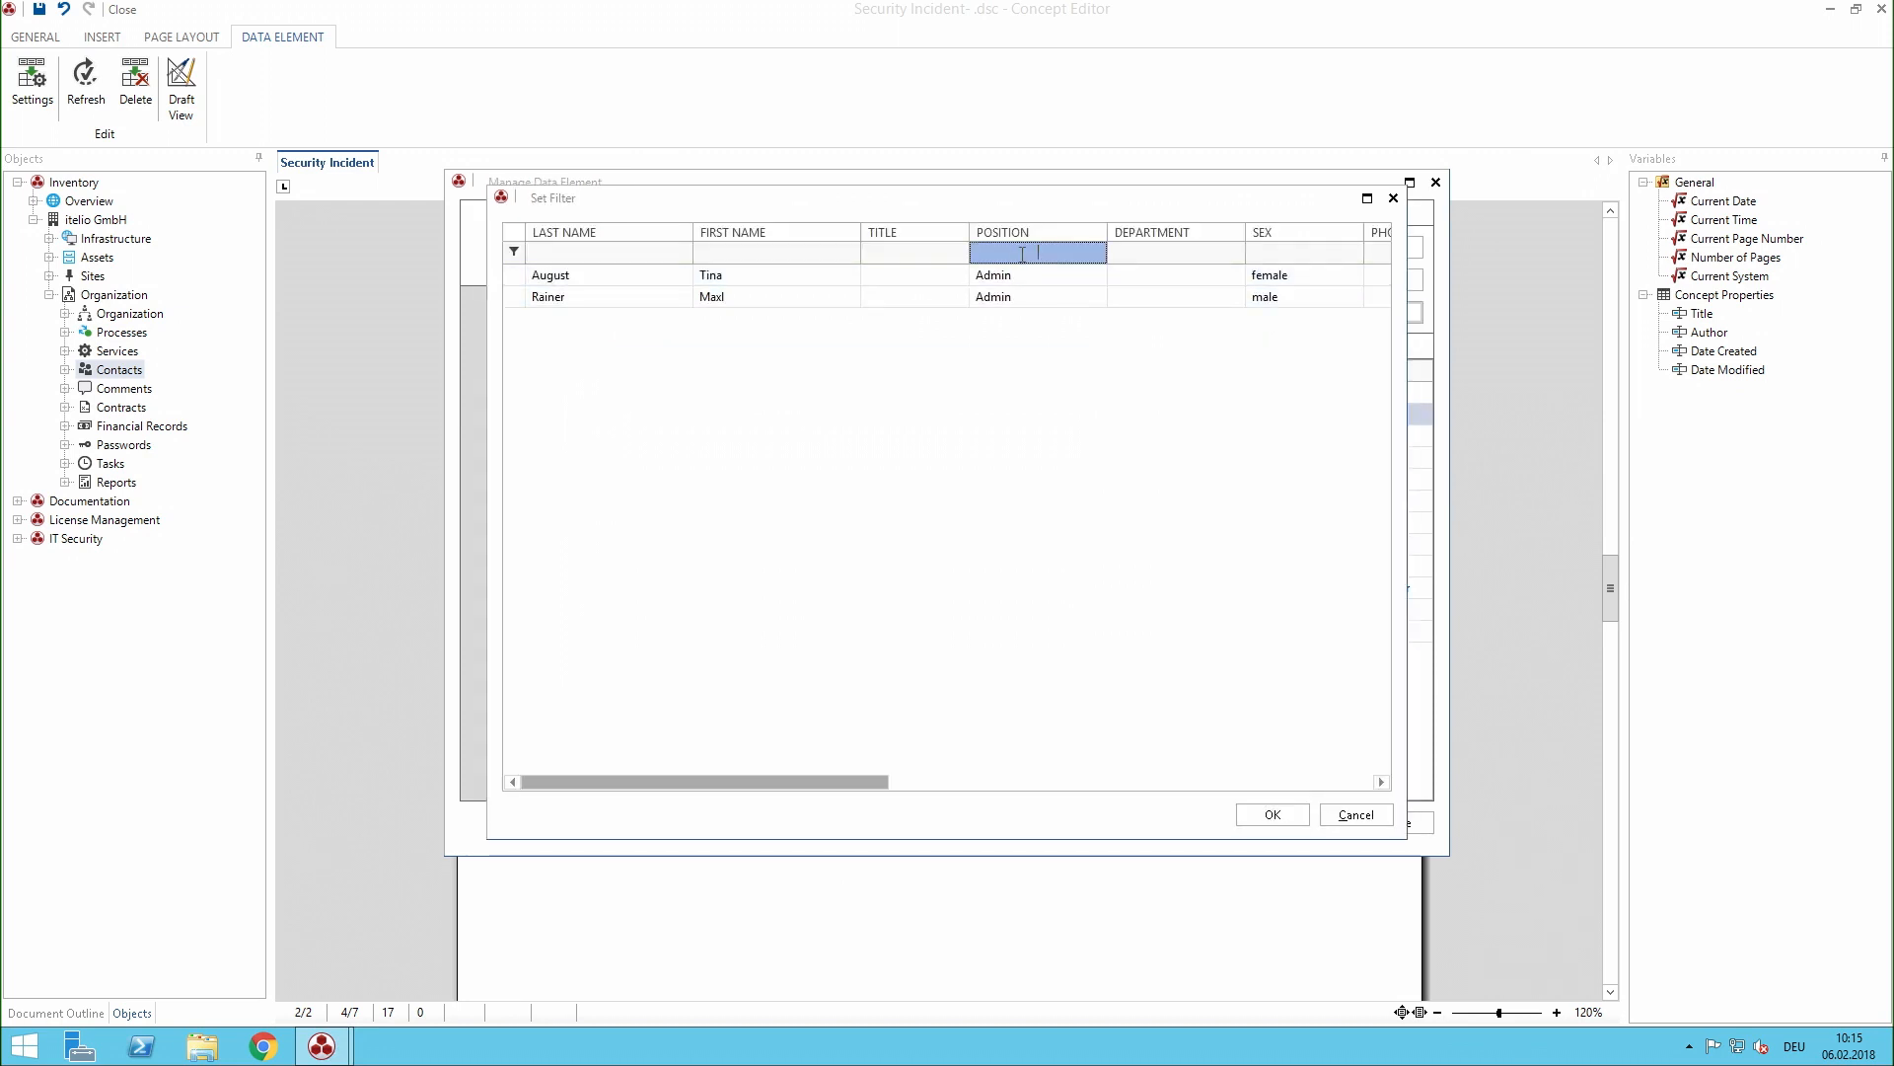
pyautogui.write('Admin*')
pyautogui.click(1270, 814)
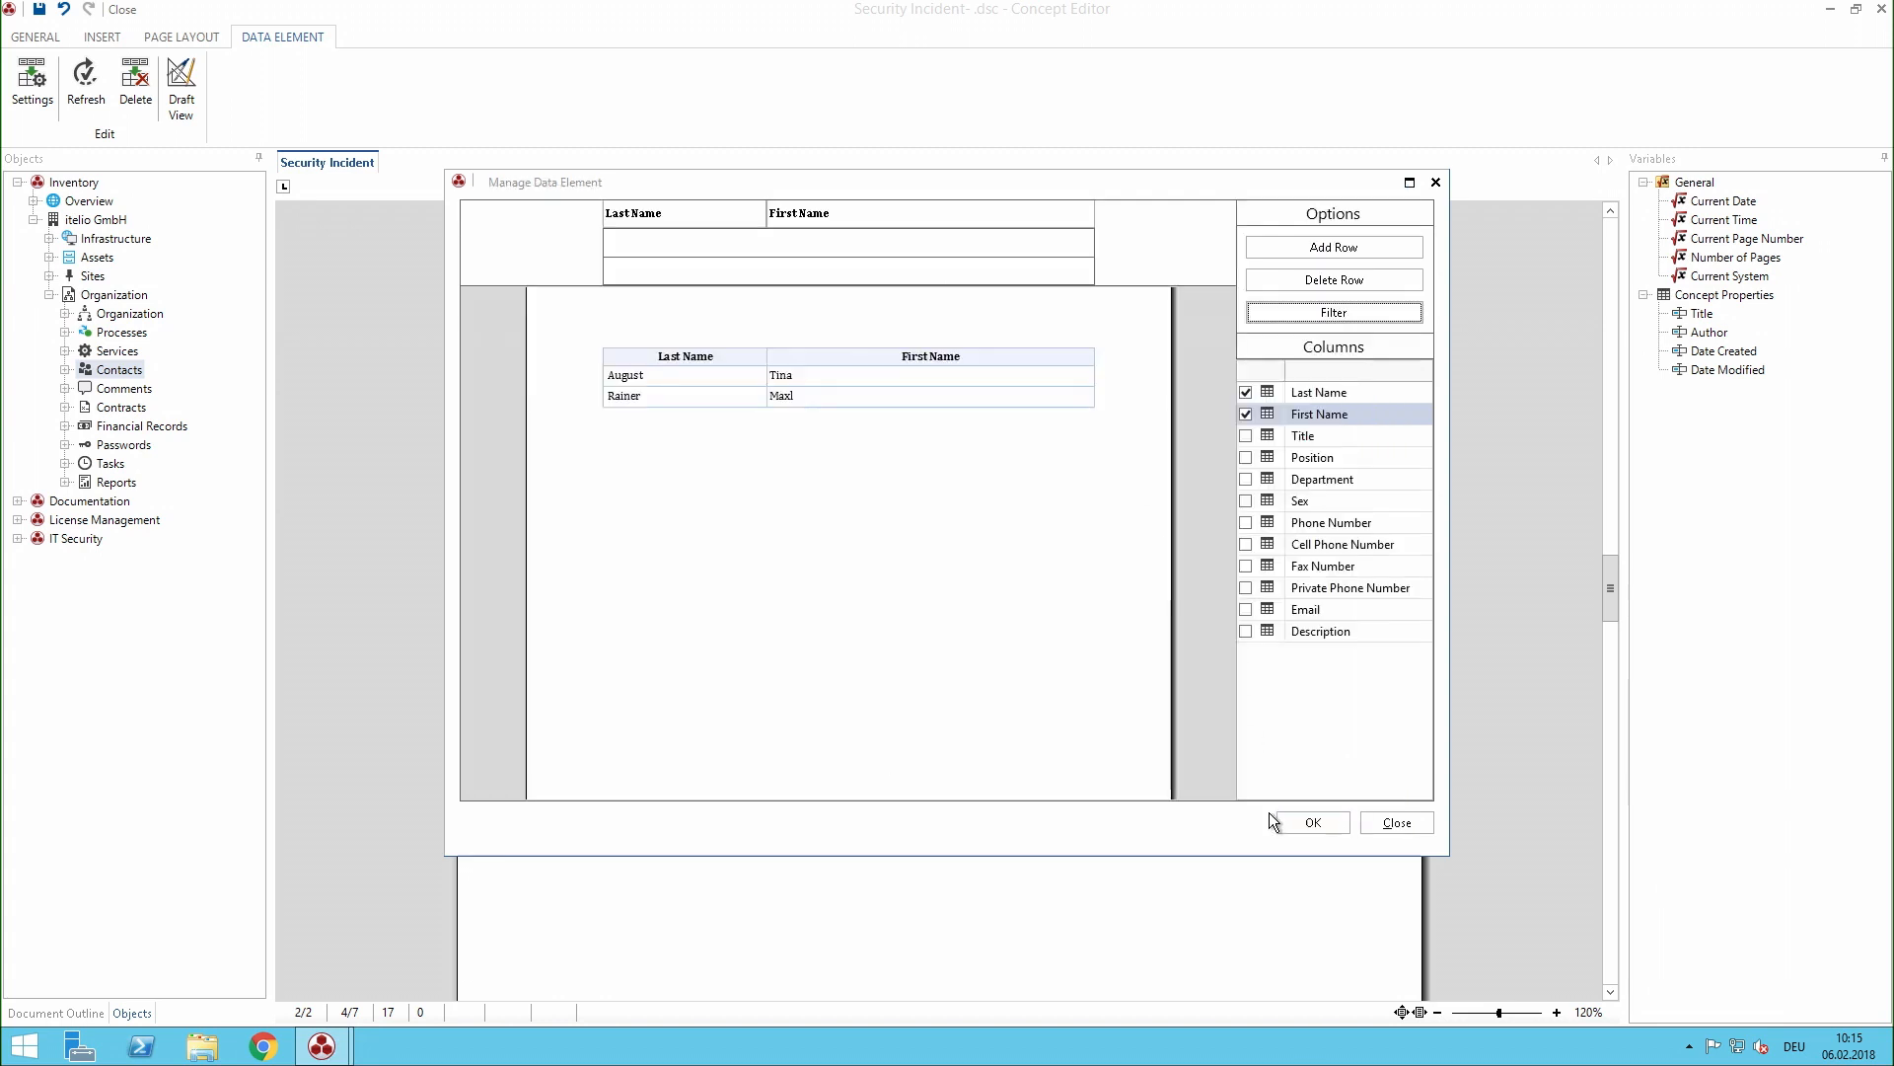
pyautogui.click(1292, 821)
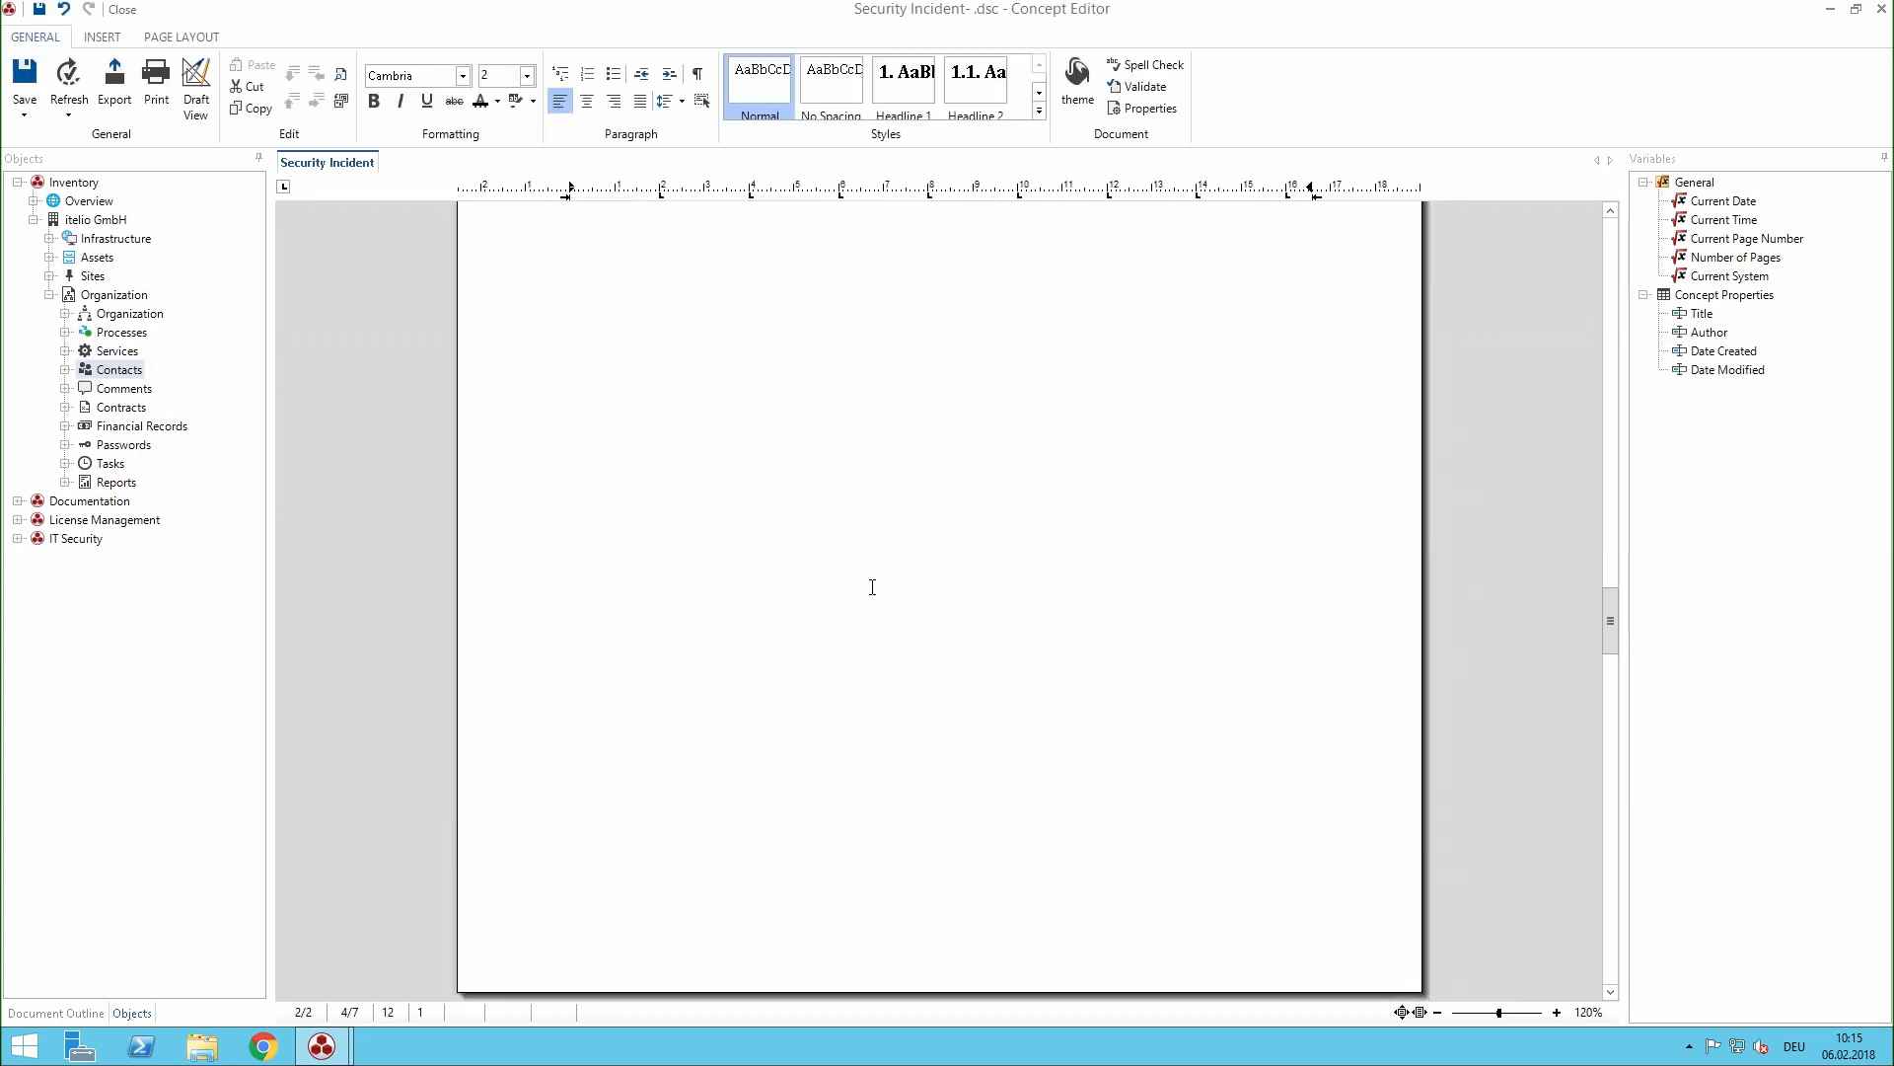
# - Insert the IT Structure Key Figures report from itelio GmbH's Infrastructure management reports below the 2. Inventory Overview heading
pyautogui.scroll(-5, 873, 587)
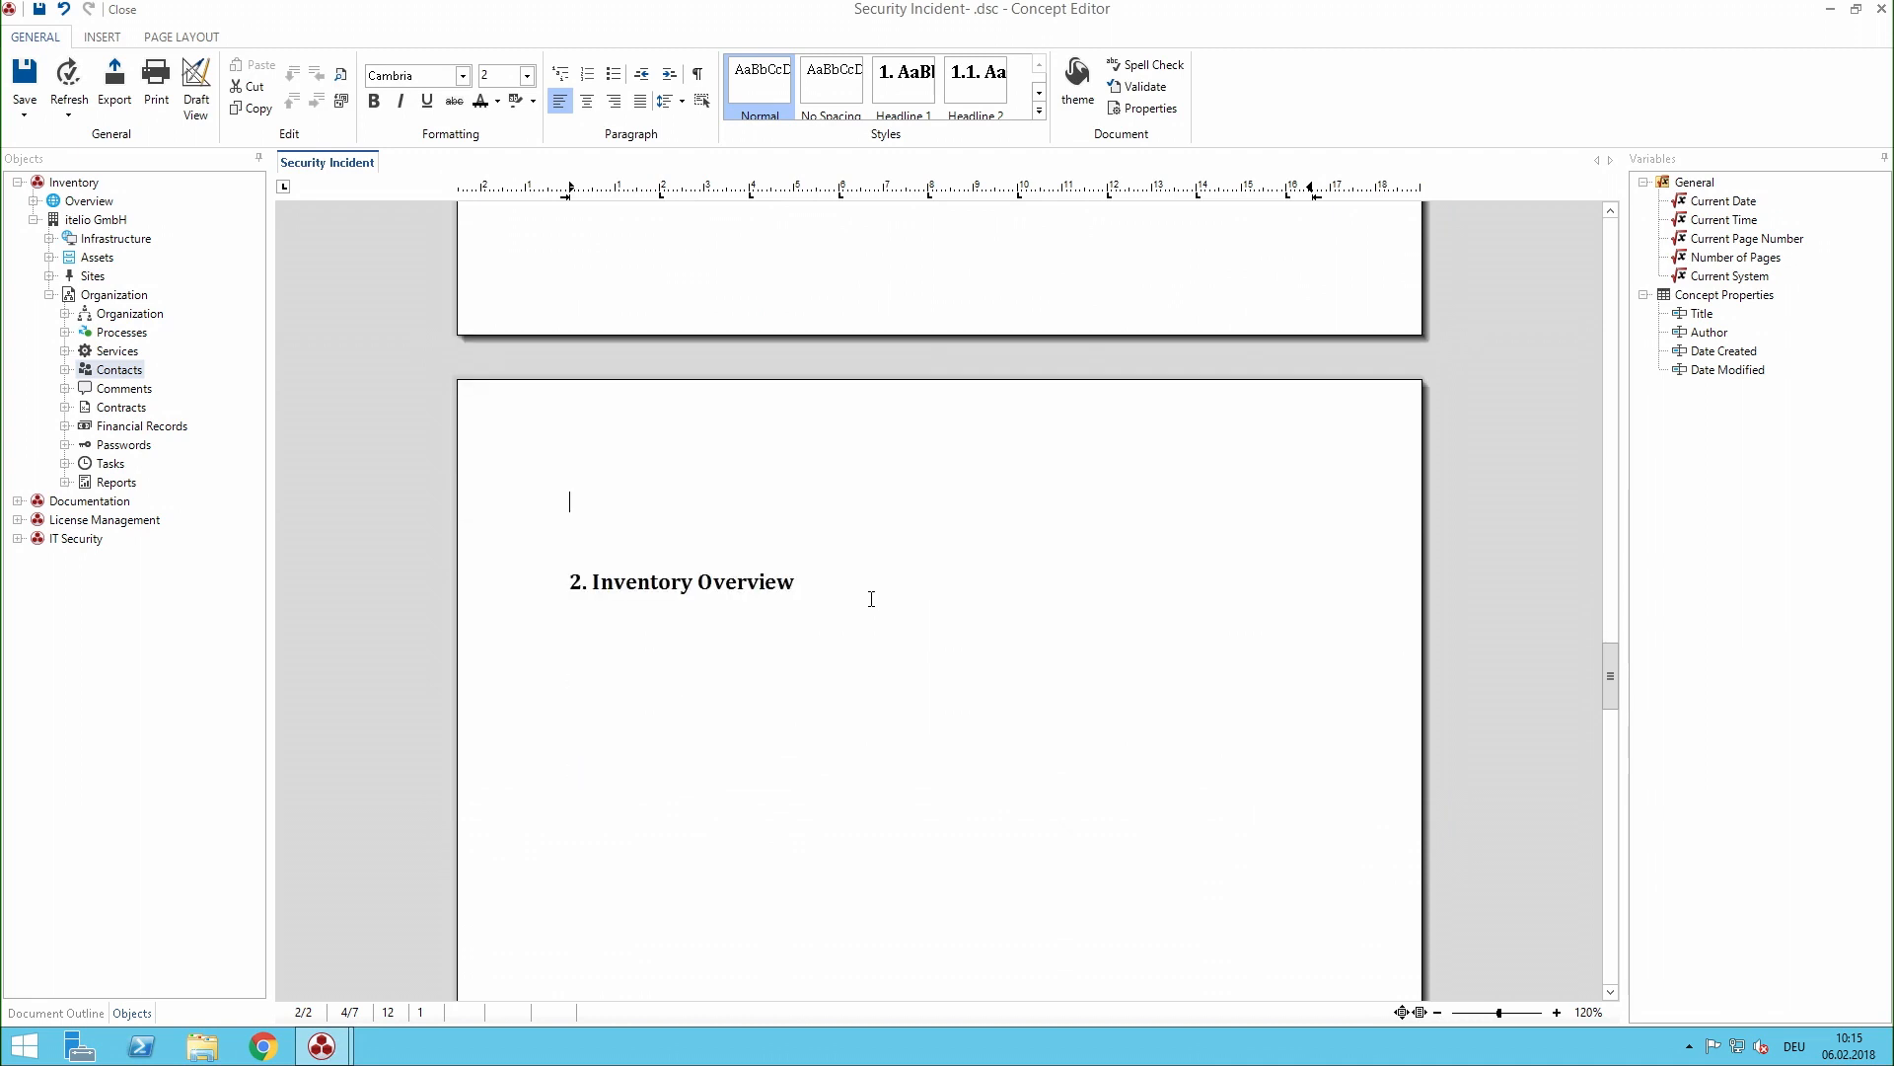
pyautogui.scroll(-4, 784, 694)
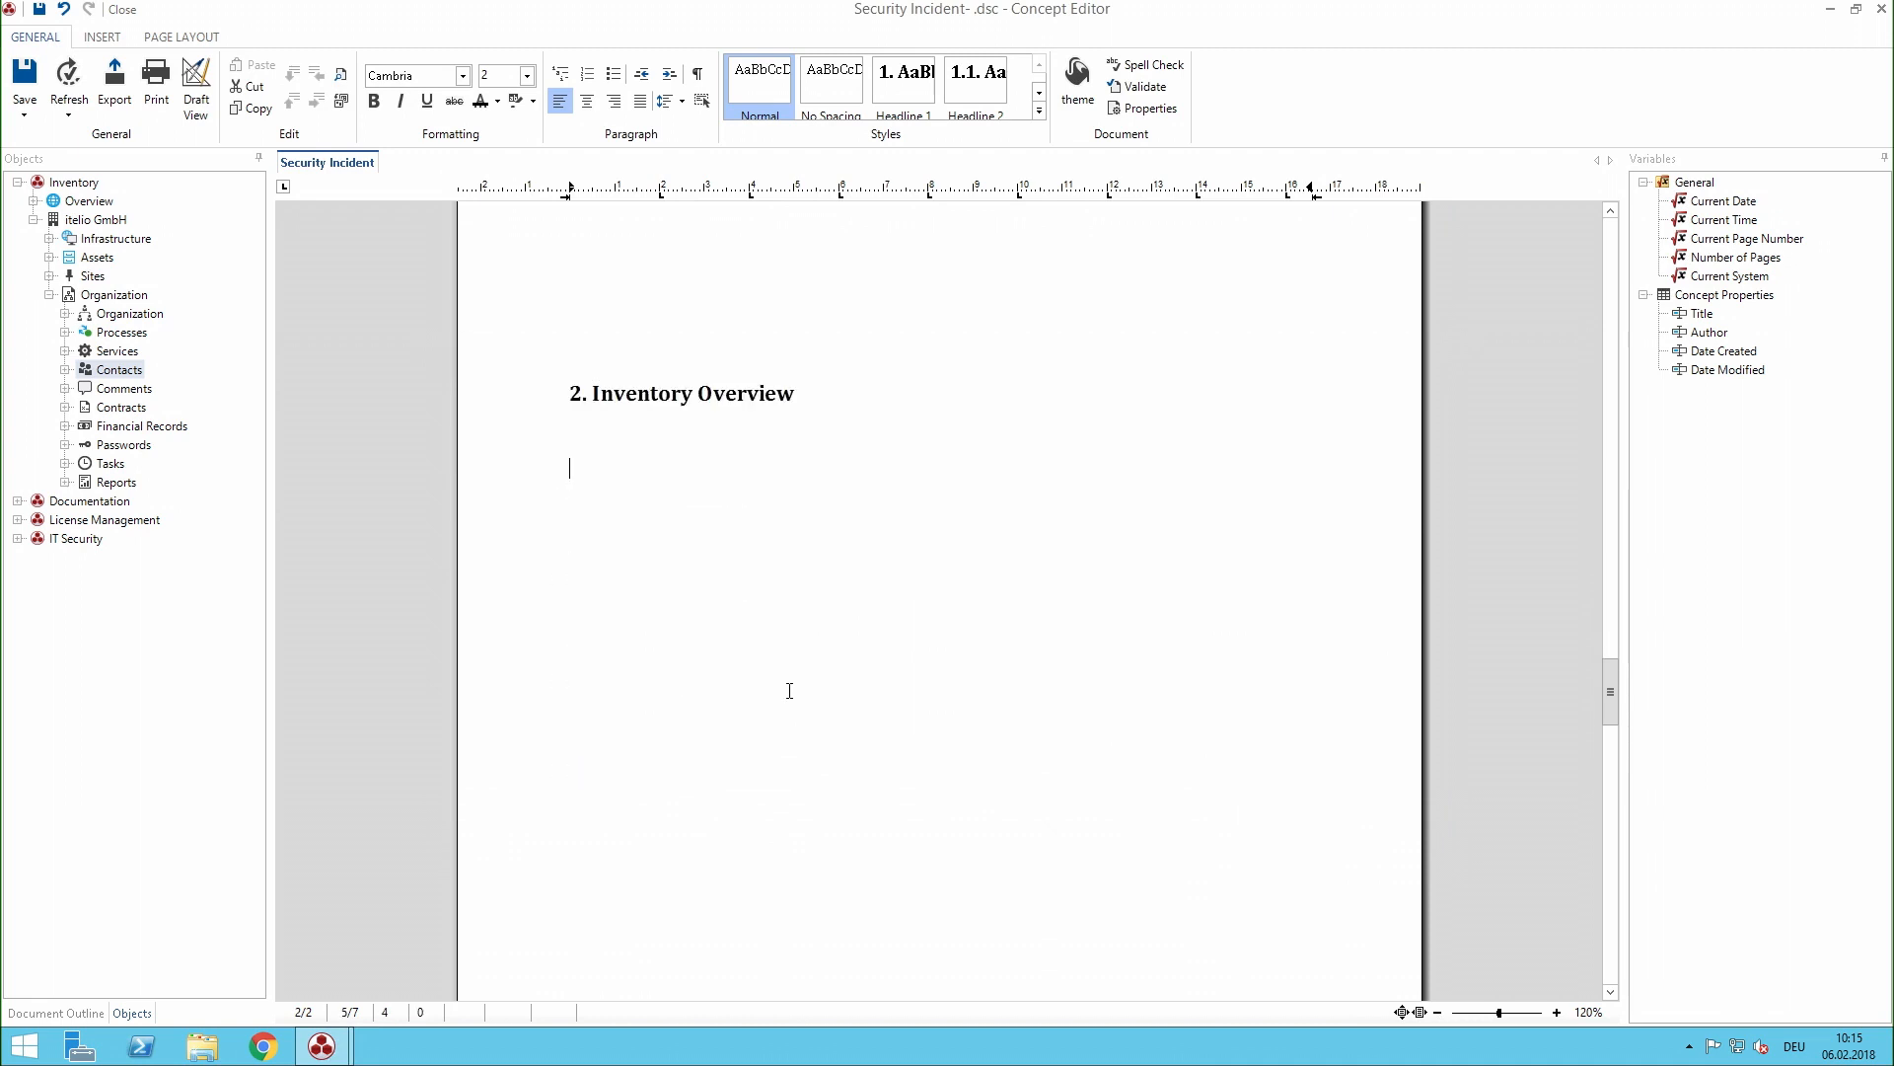
pyautogui.click(49, 295)
pyautogui.click(49, 239)
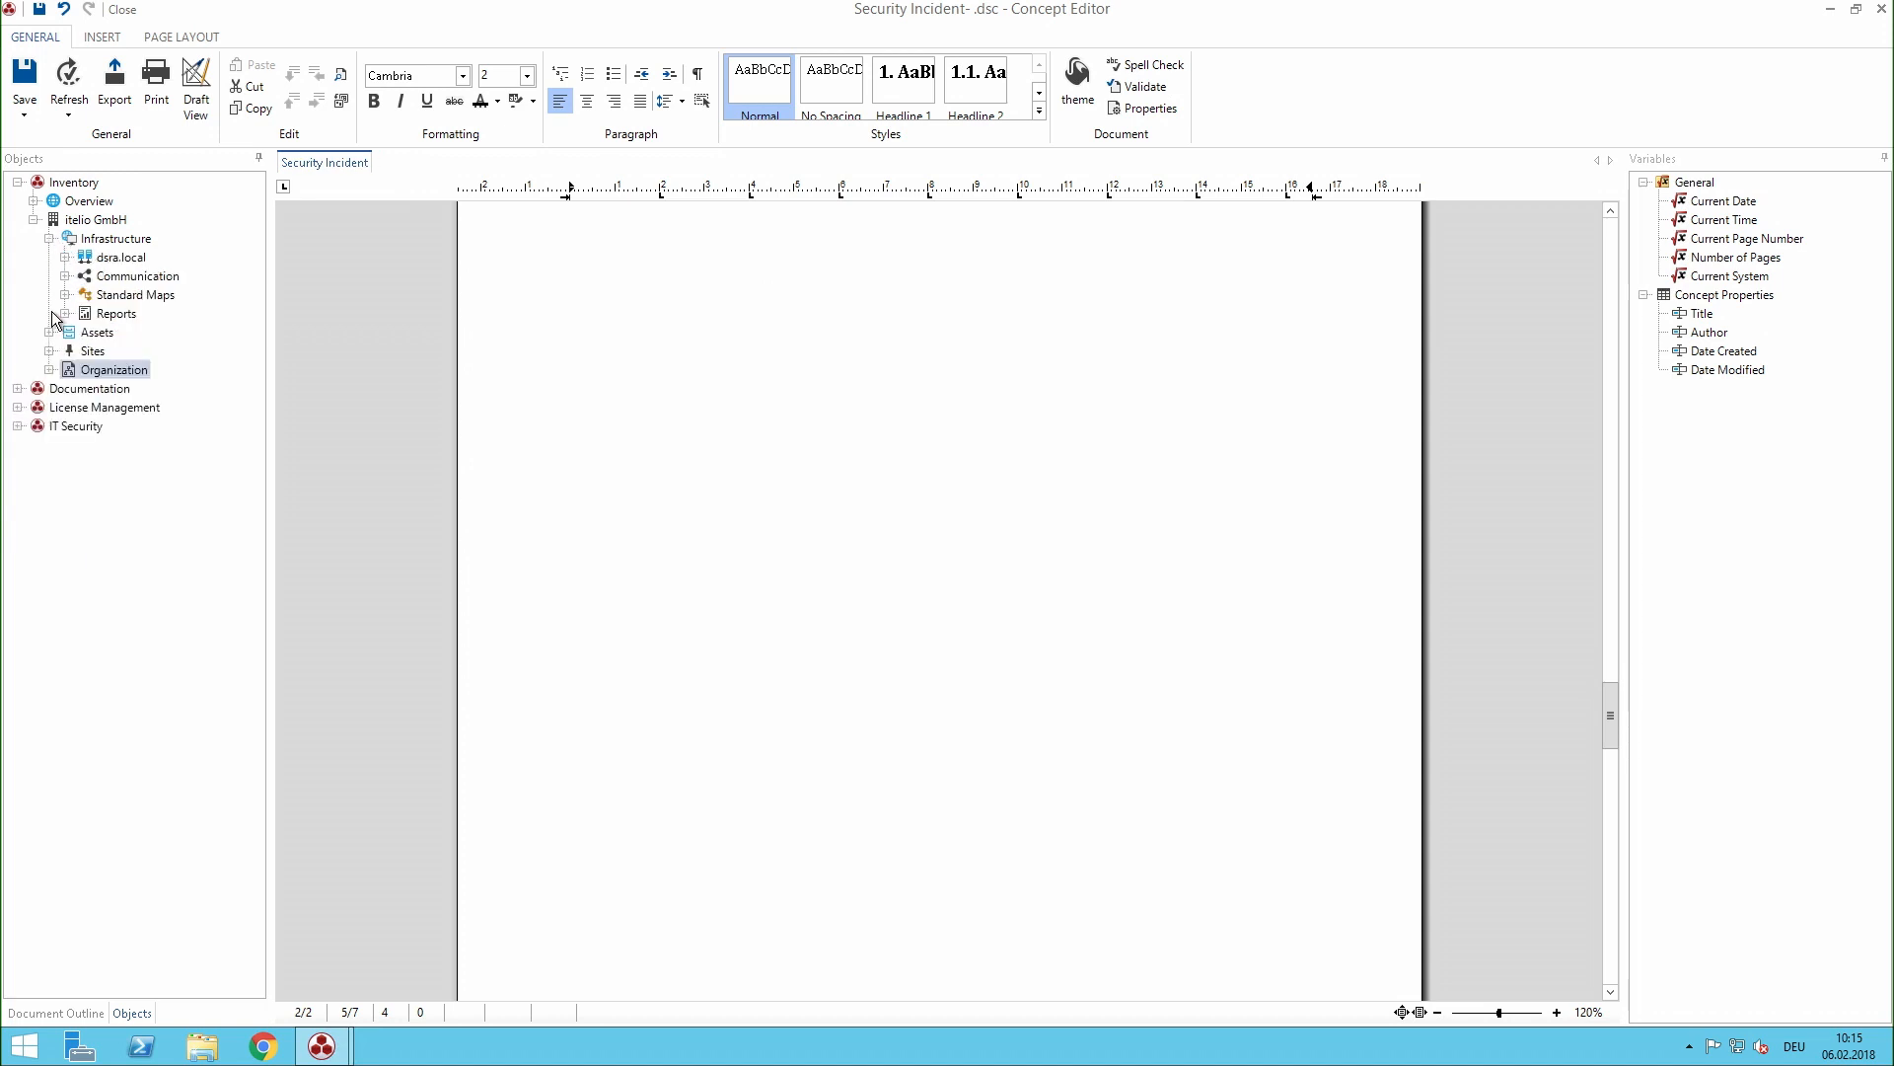
pyautogui.click(65, 313)
pyautogui.click(81, 332)
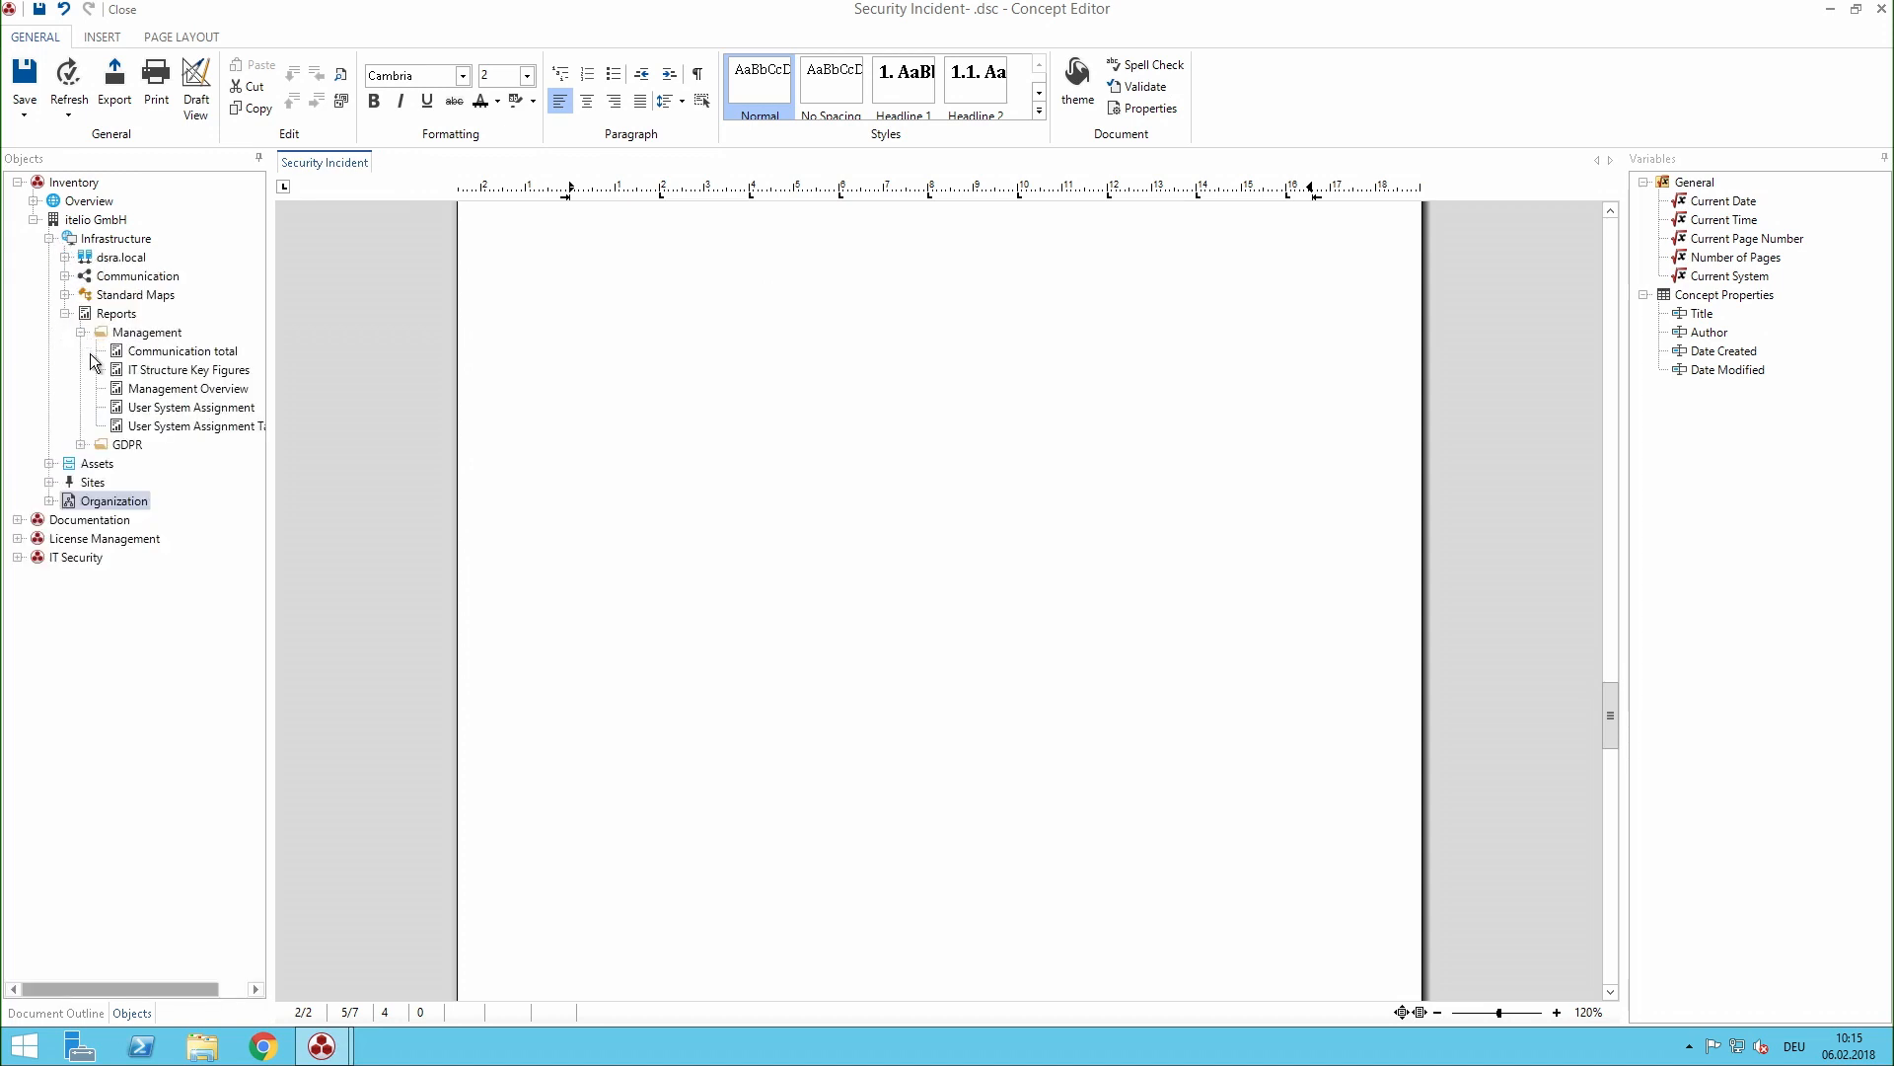
pyautogui.click(176, 371)
pyautogui.moveTo(176, 378); pyautogui.dragTo(795, 407)
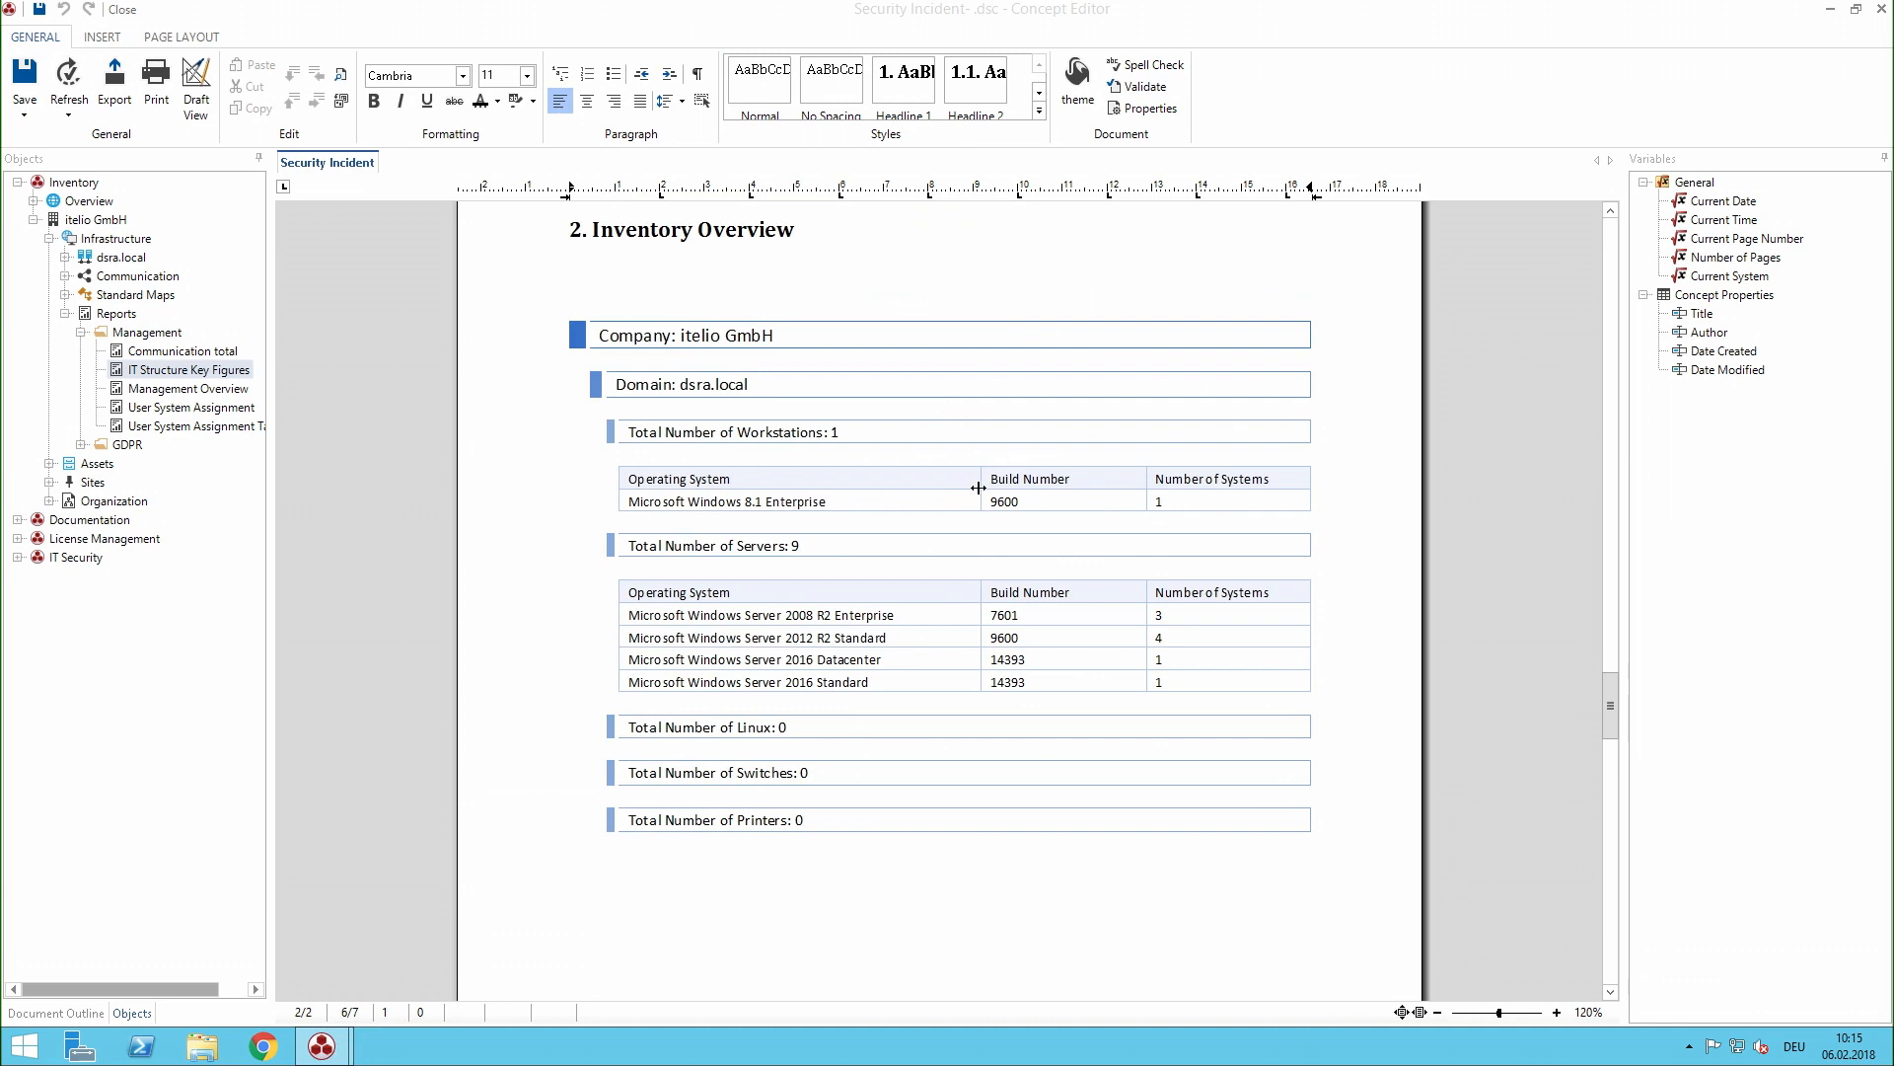
# - Insert the Security Breach diagram from itelio GmbH's documentation below the 3. Visualization heading, and save and close the concept
pyautogui.scroll(-8, 977, 487)
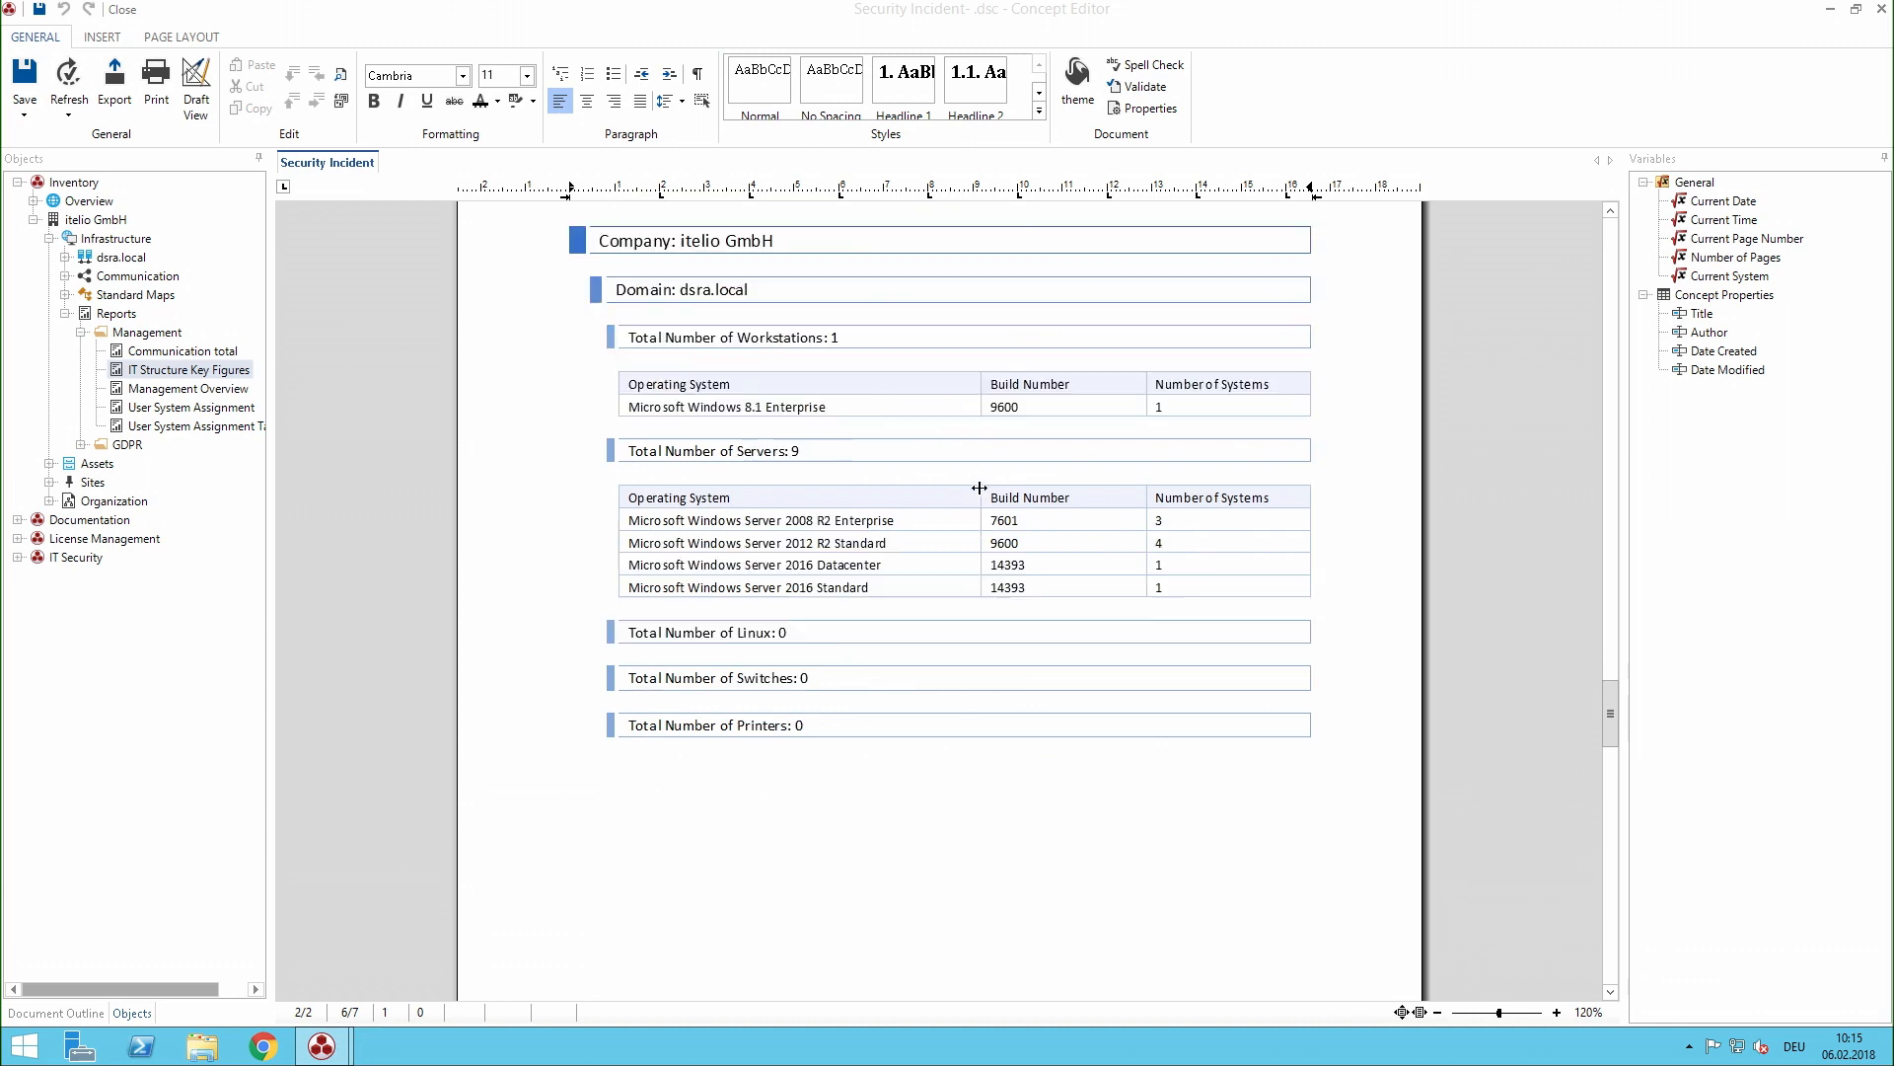
pyautogui.scroll(-3, 981, 510)
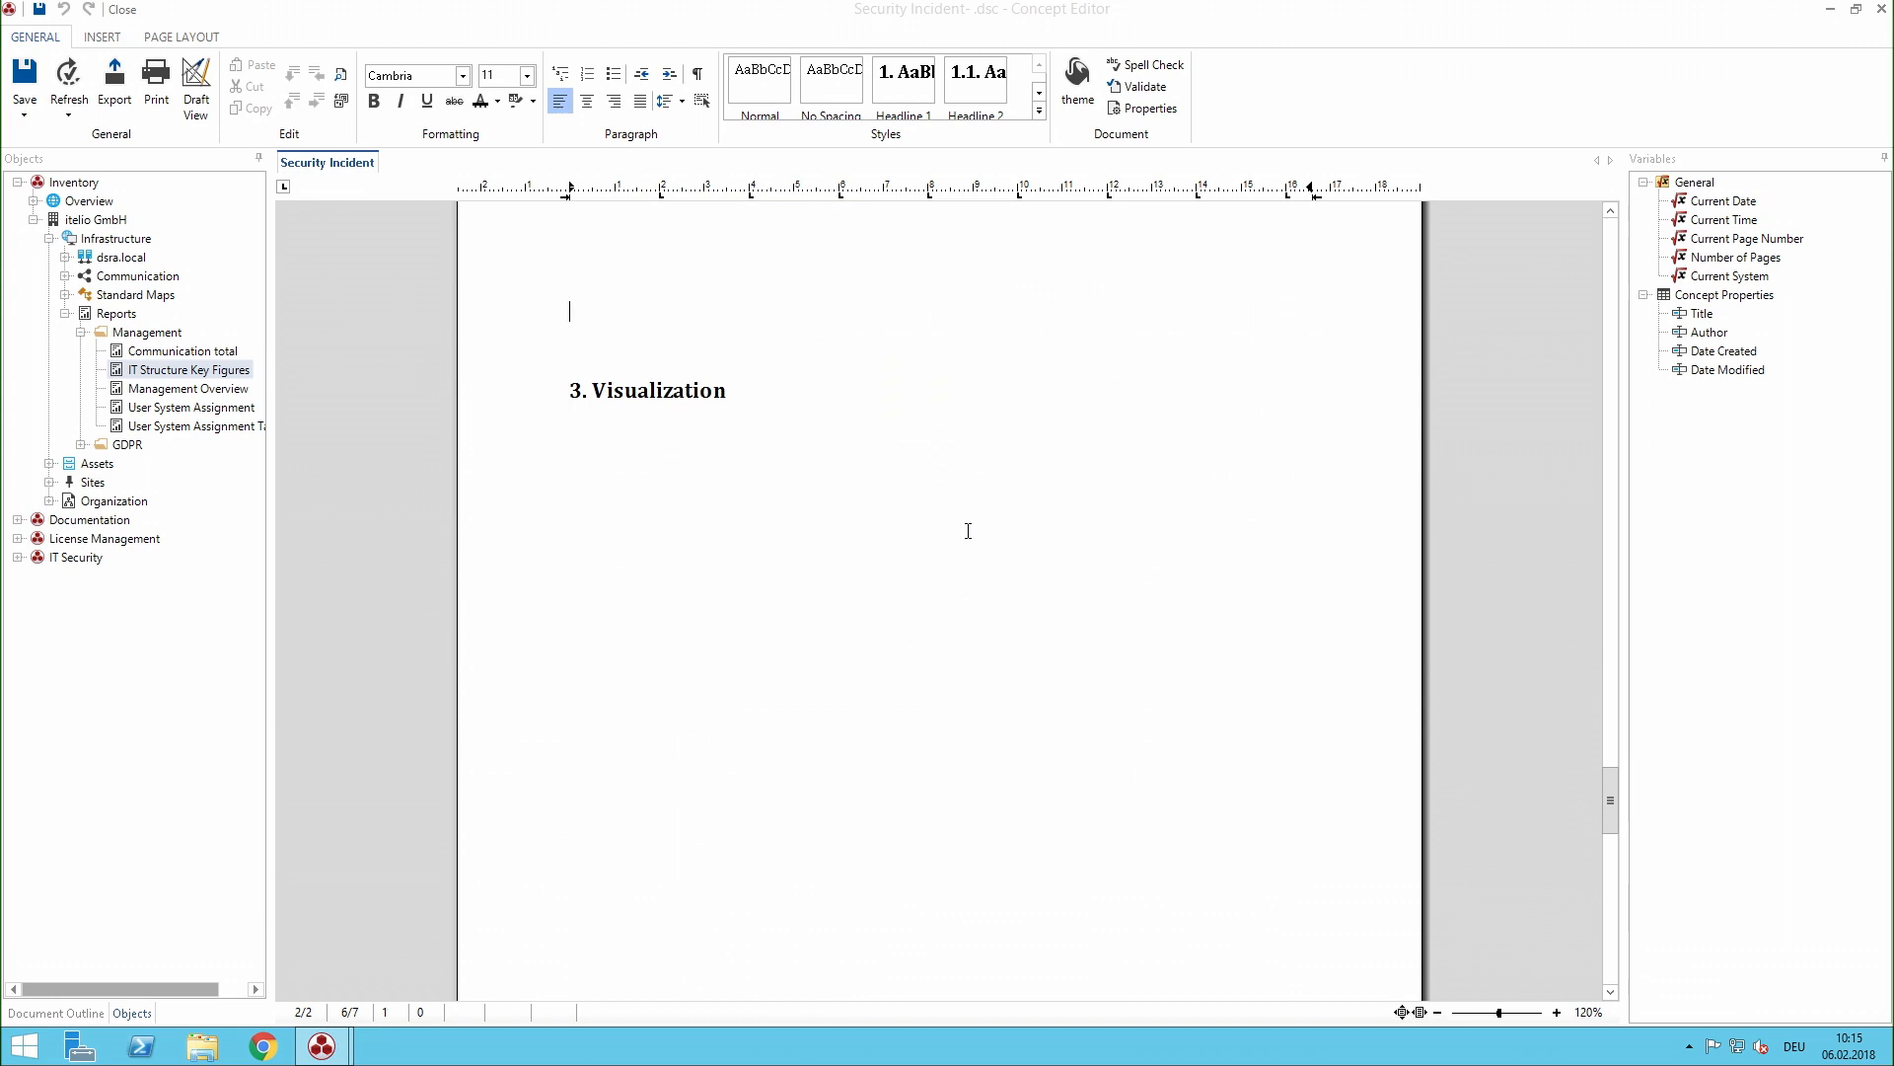
pyautogui.click(879, 570)
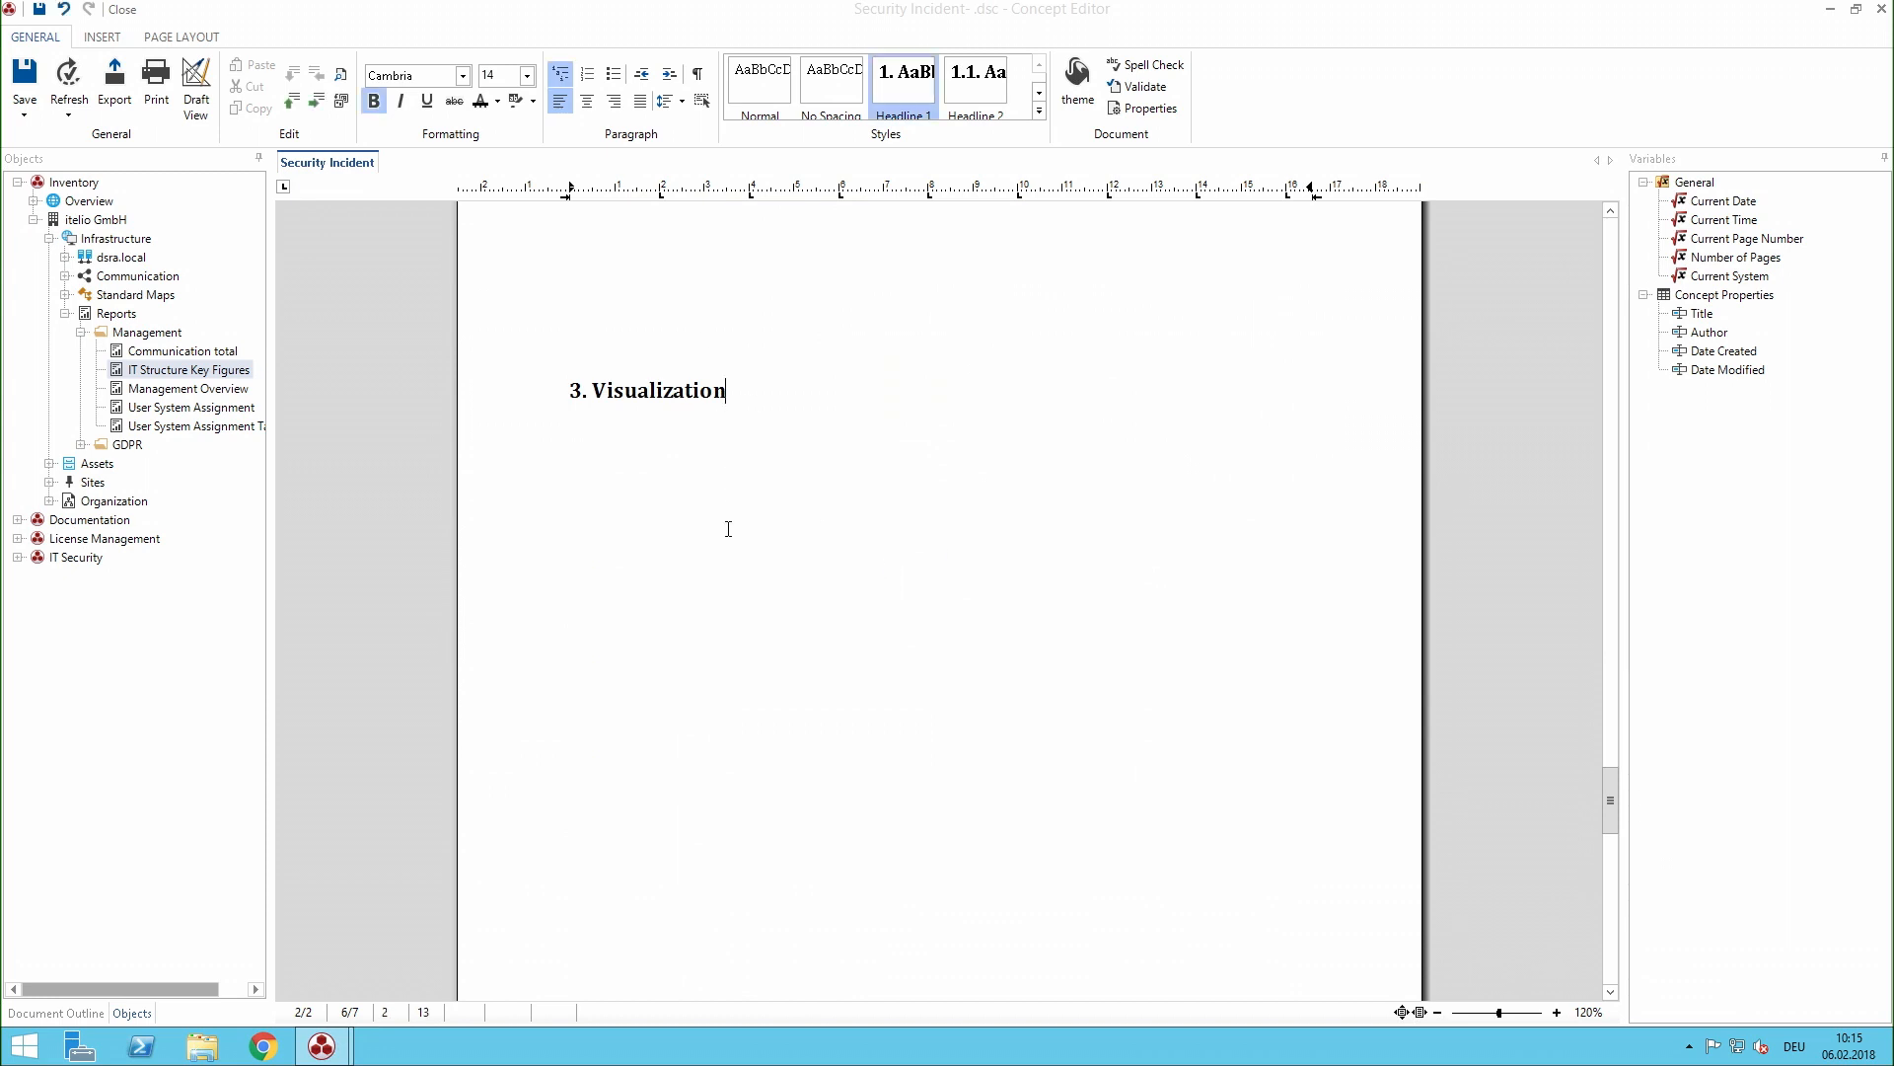
pyautogui.press('Return')
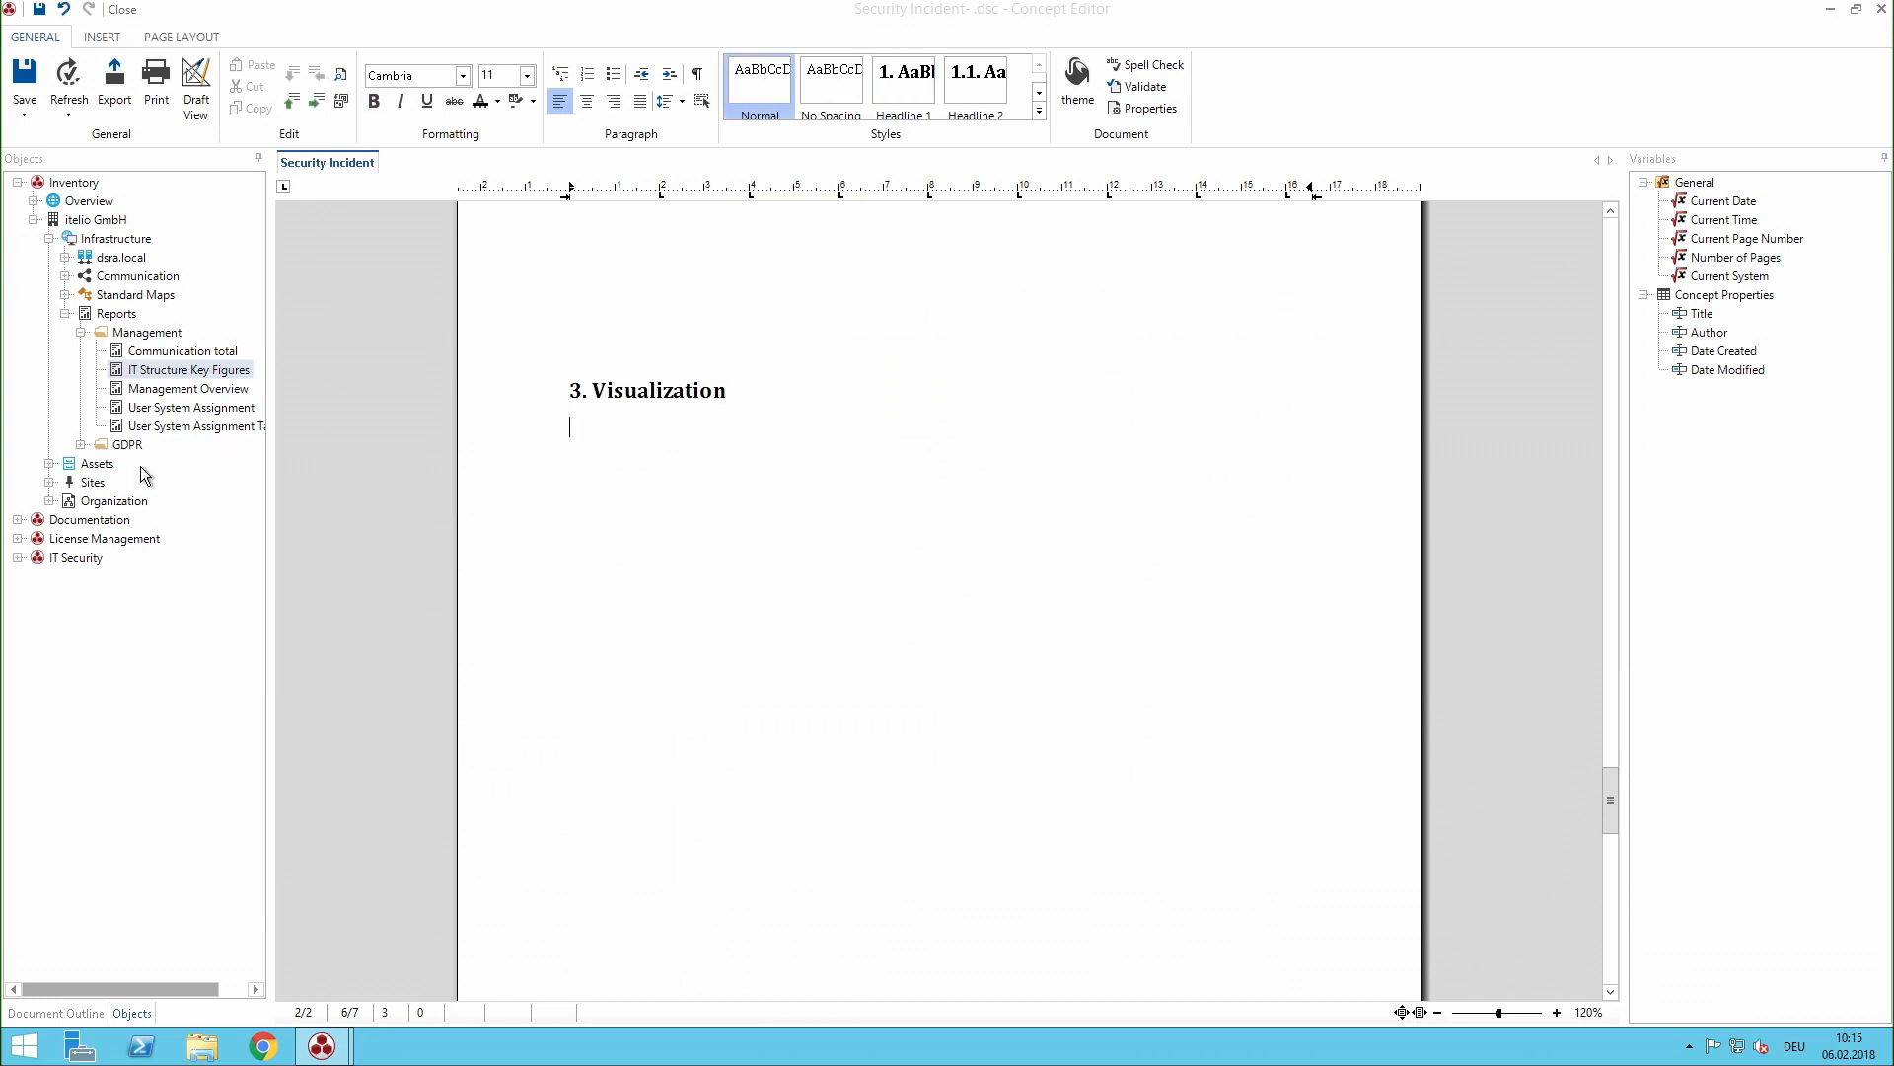
pyautogui.click(18, 520)
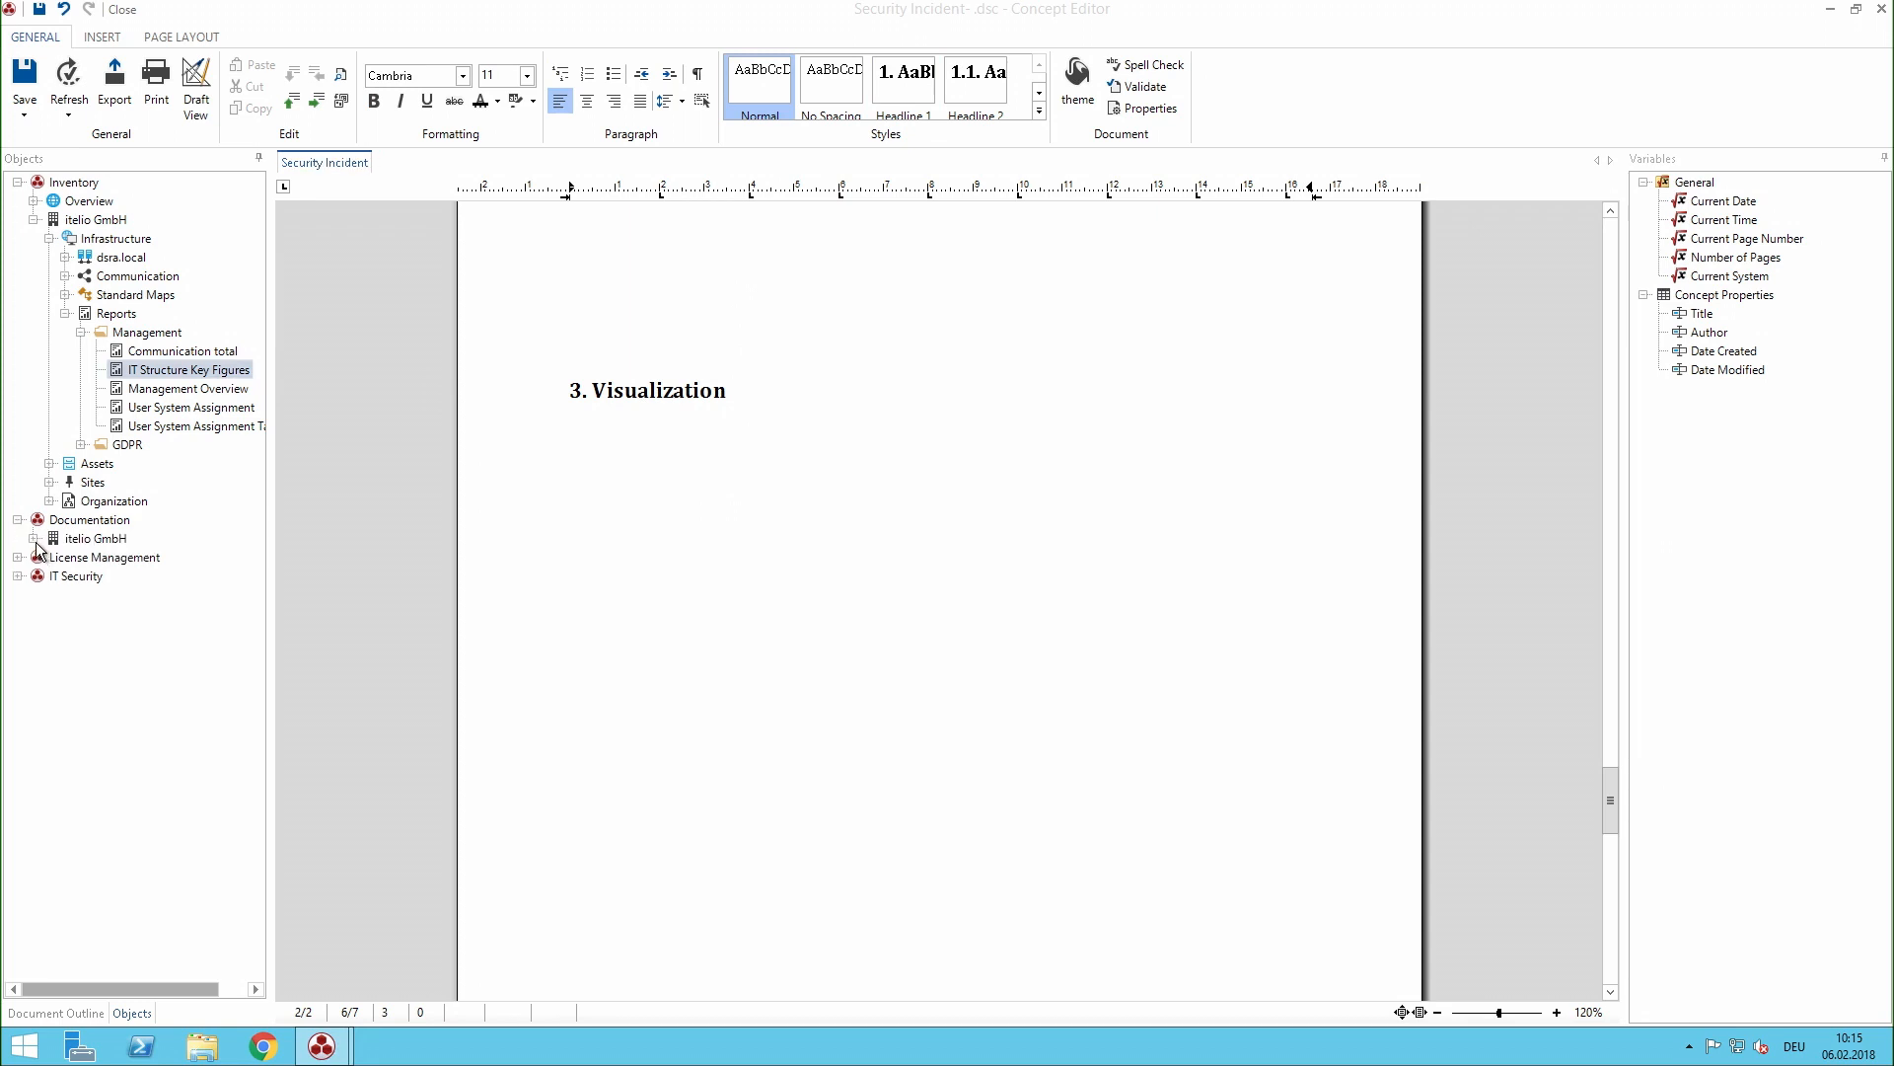
pyautogui.click(33, 539)
pyautogui.click(49, 614)
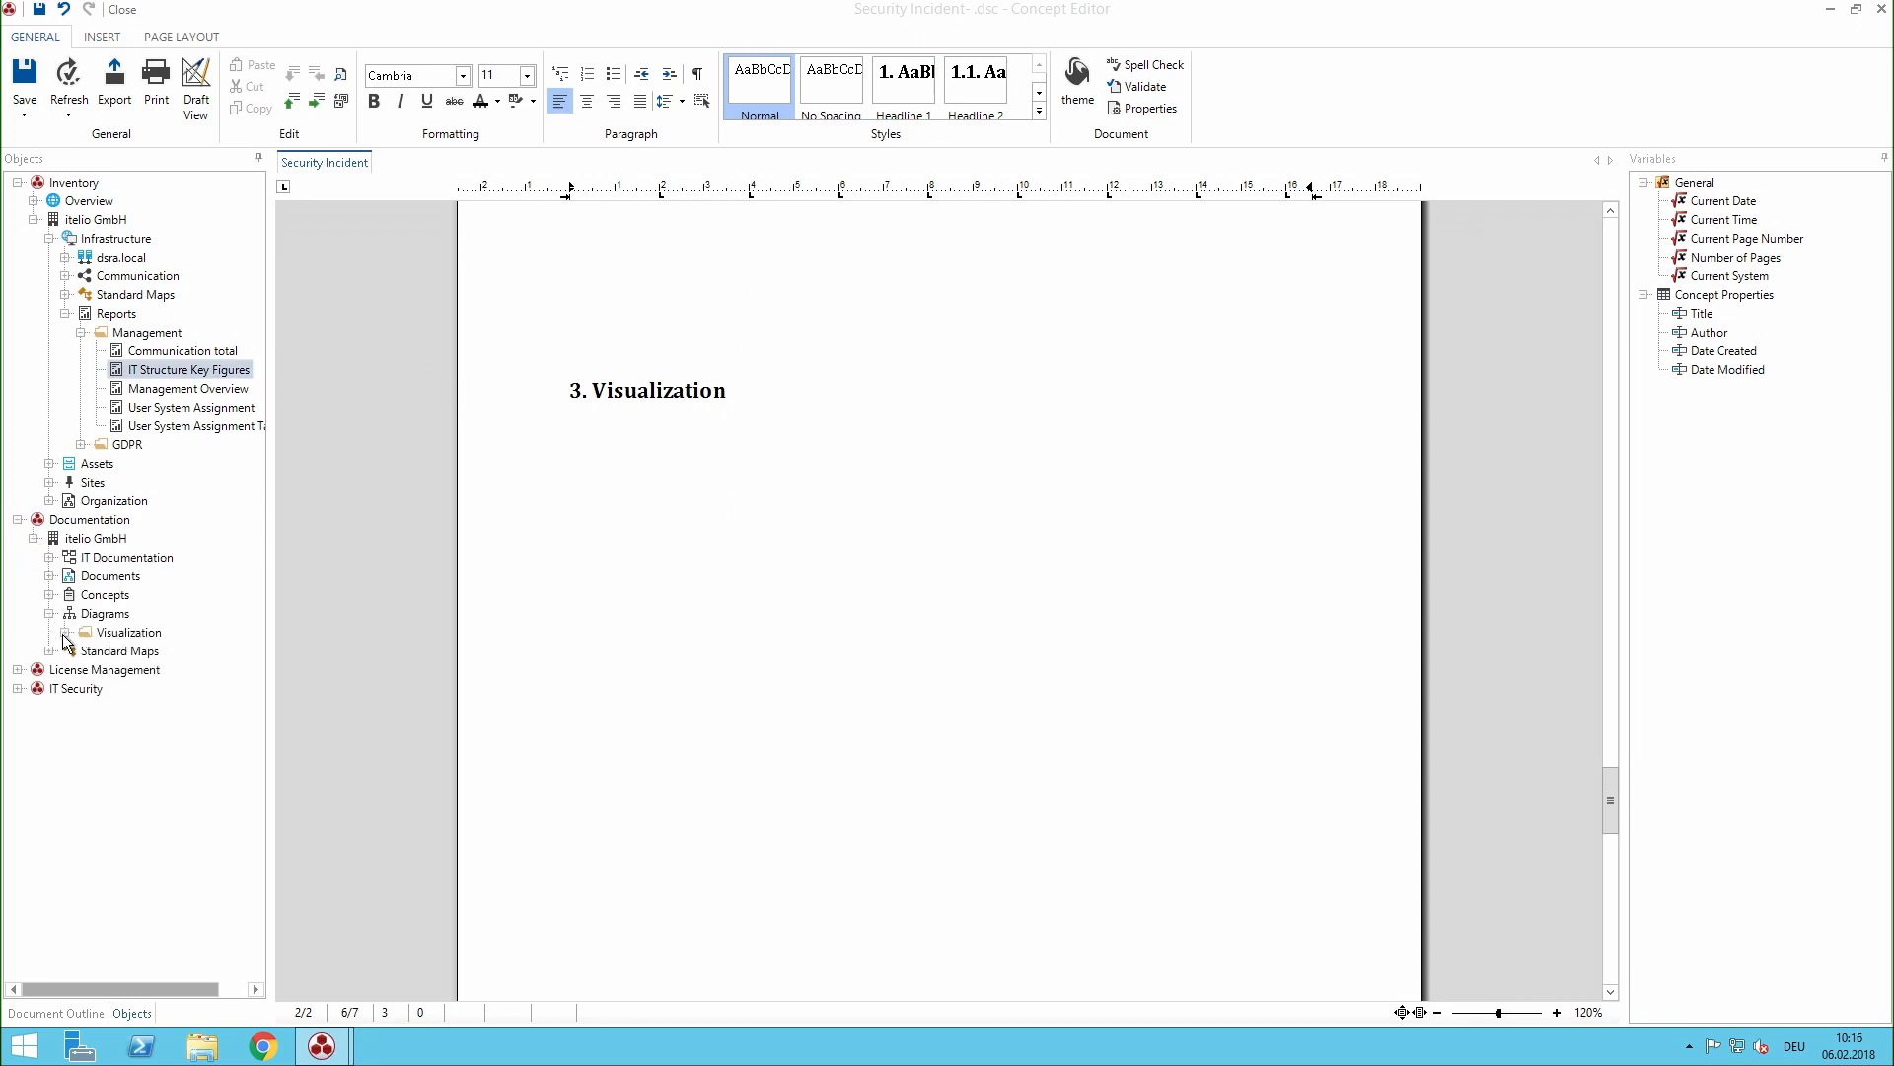
pyautogui.click(65, 632)
pyautogui.moveTo(128, 651); pyautogui.dragTo(815, 590)
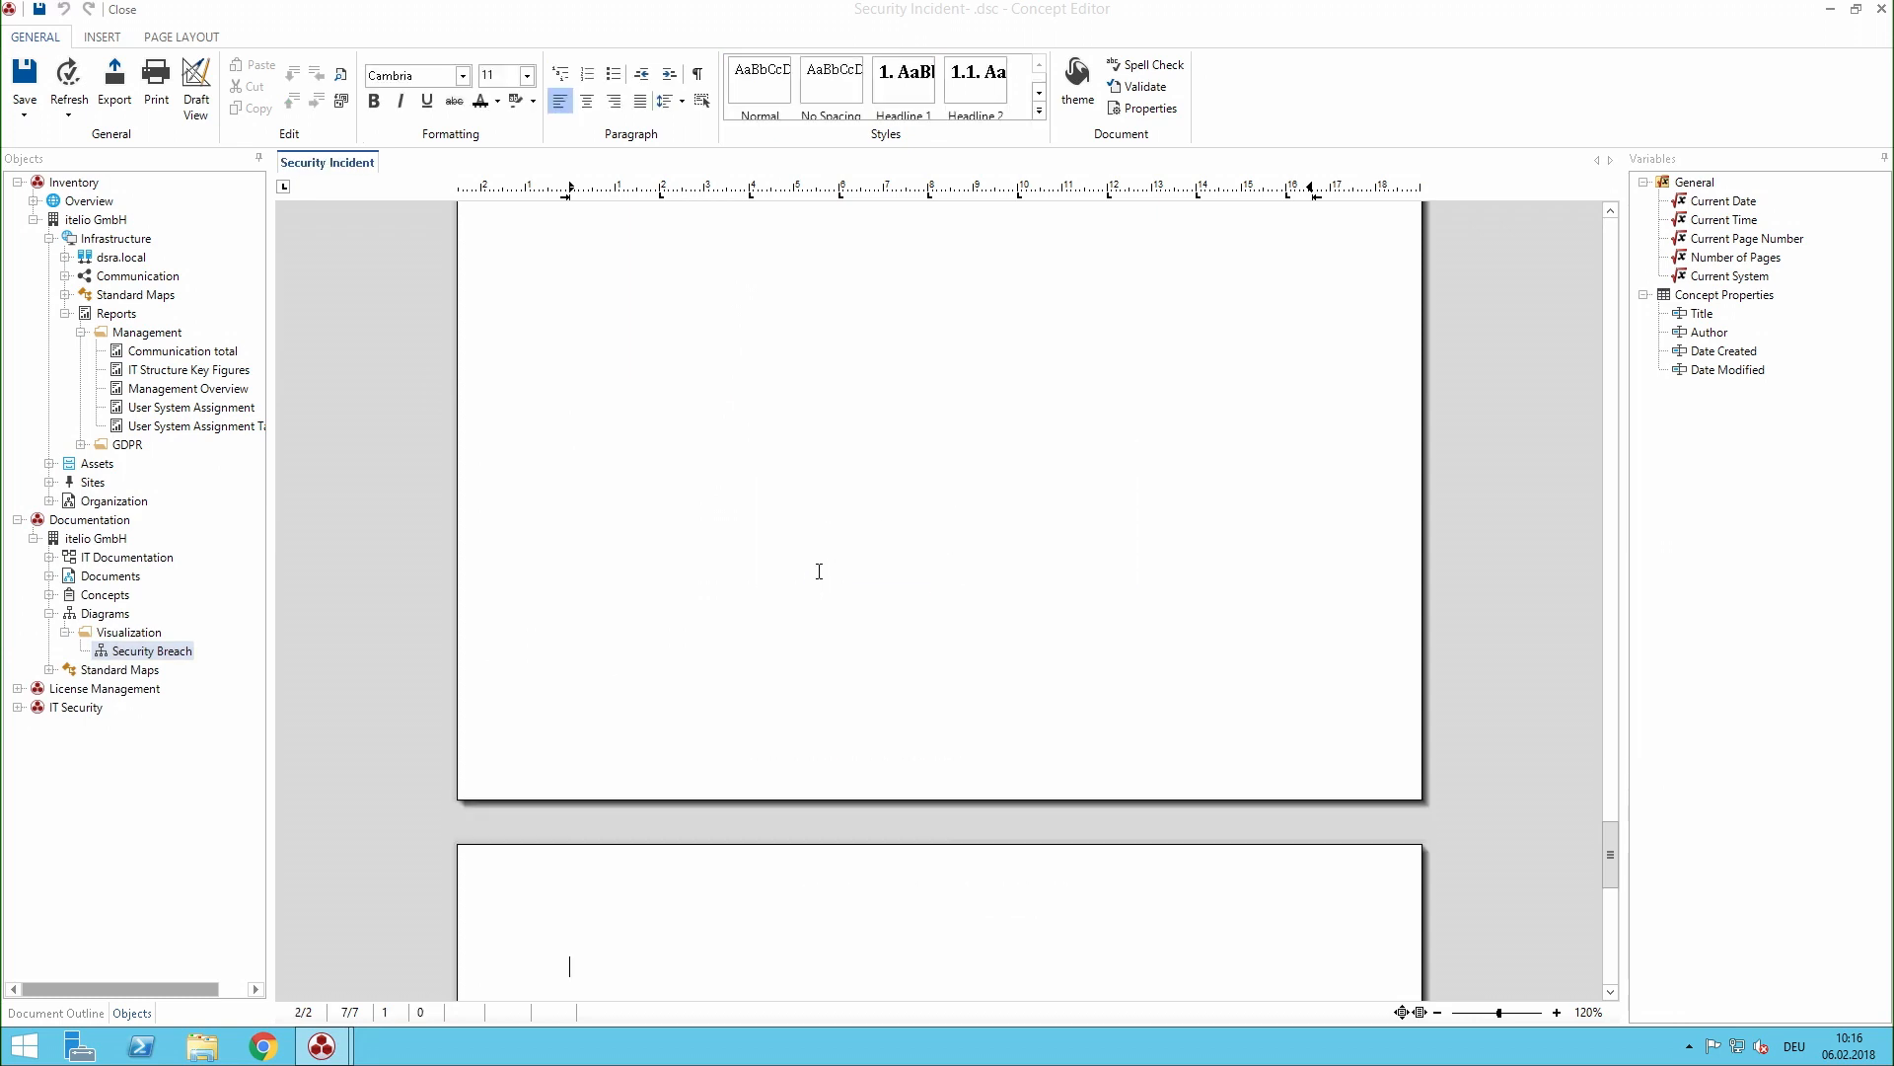
pyautogui.click(40, 10)
pyautogui.click(121, 10)
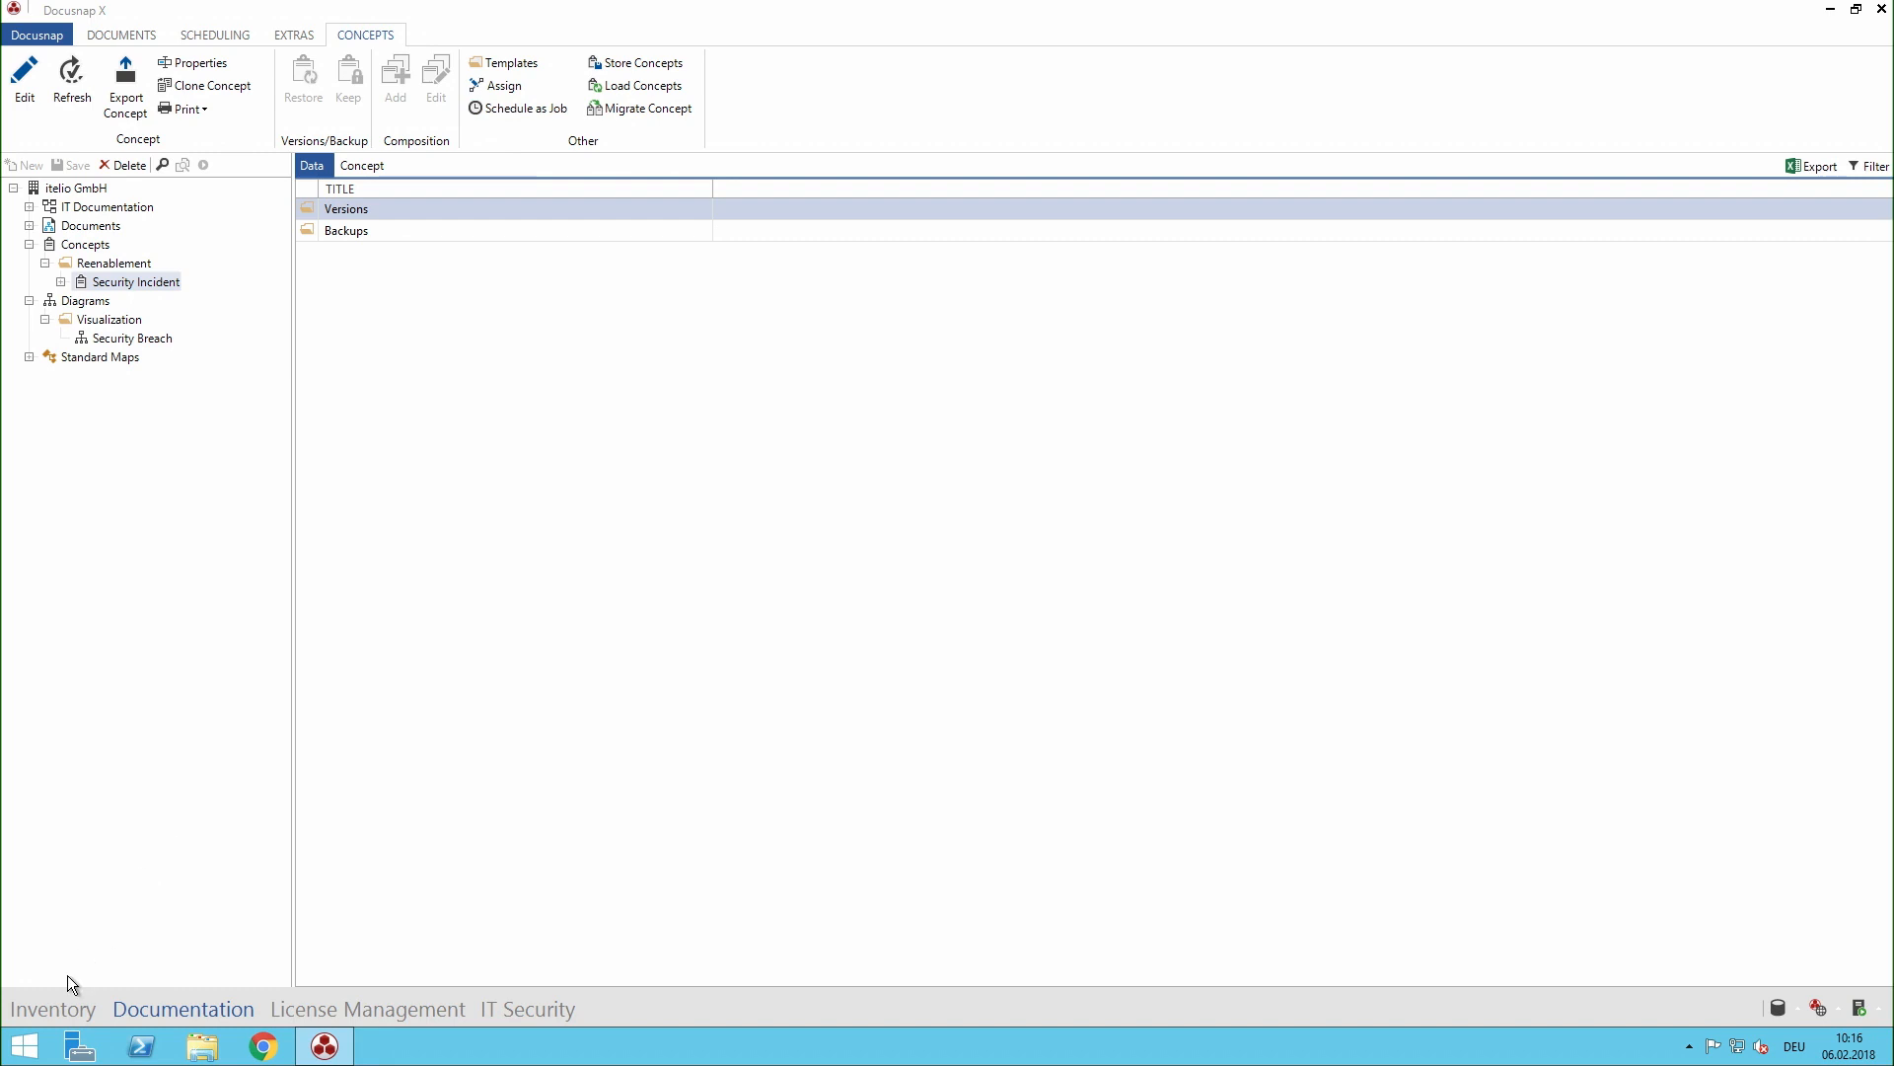
# - Open the second contact in itelio GmbH's Organization inventory for editing and enter "Vac" as the Position
pyautogui.click(69, 1010)
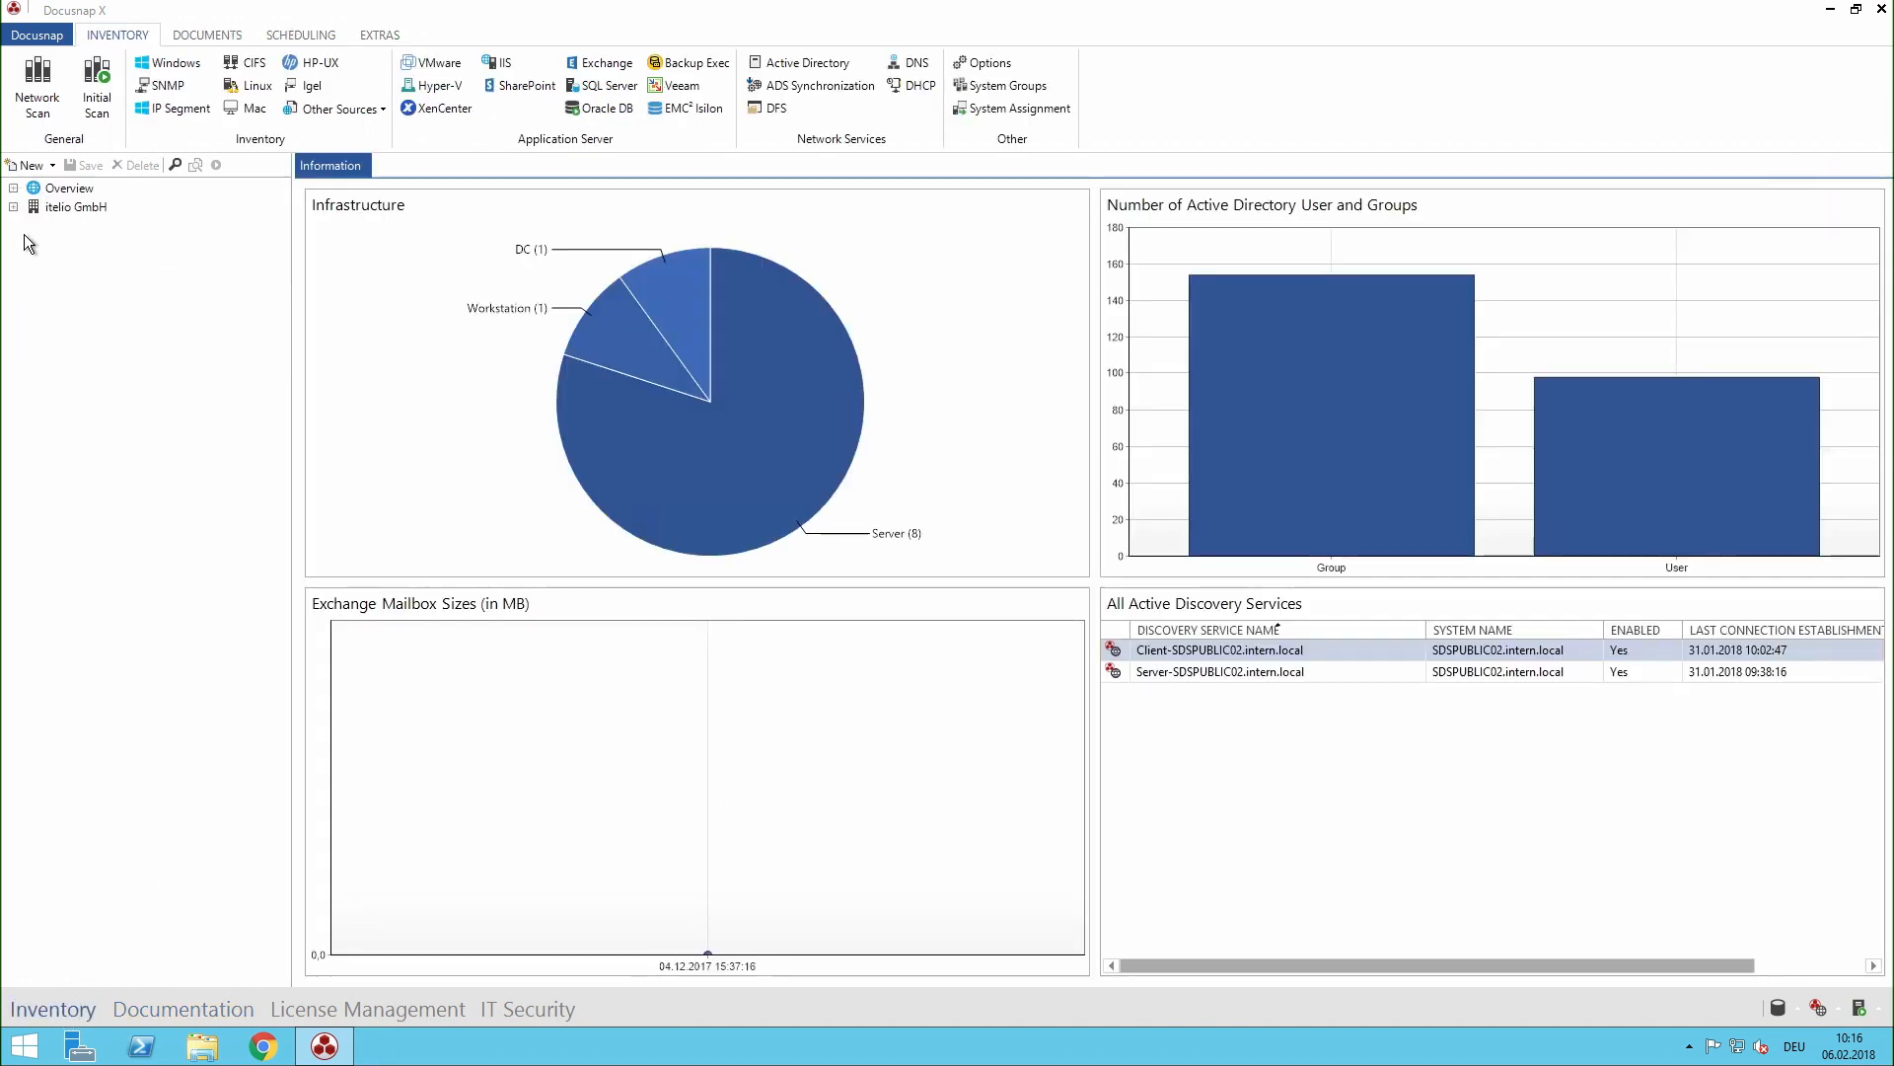
pyautogui.click(14, 207)
pyautogui.click(30, 282)
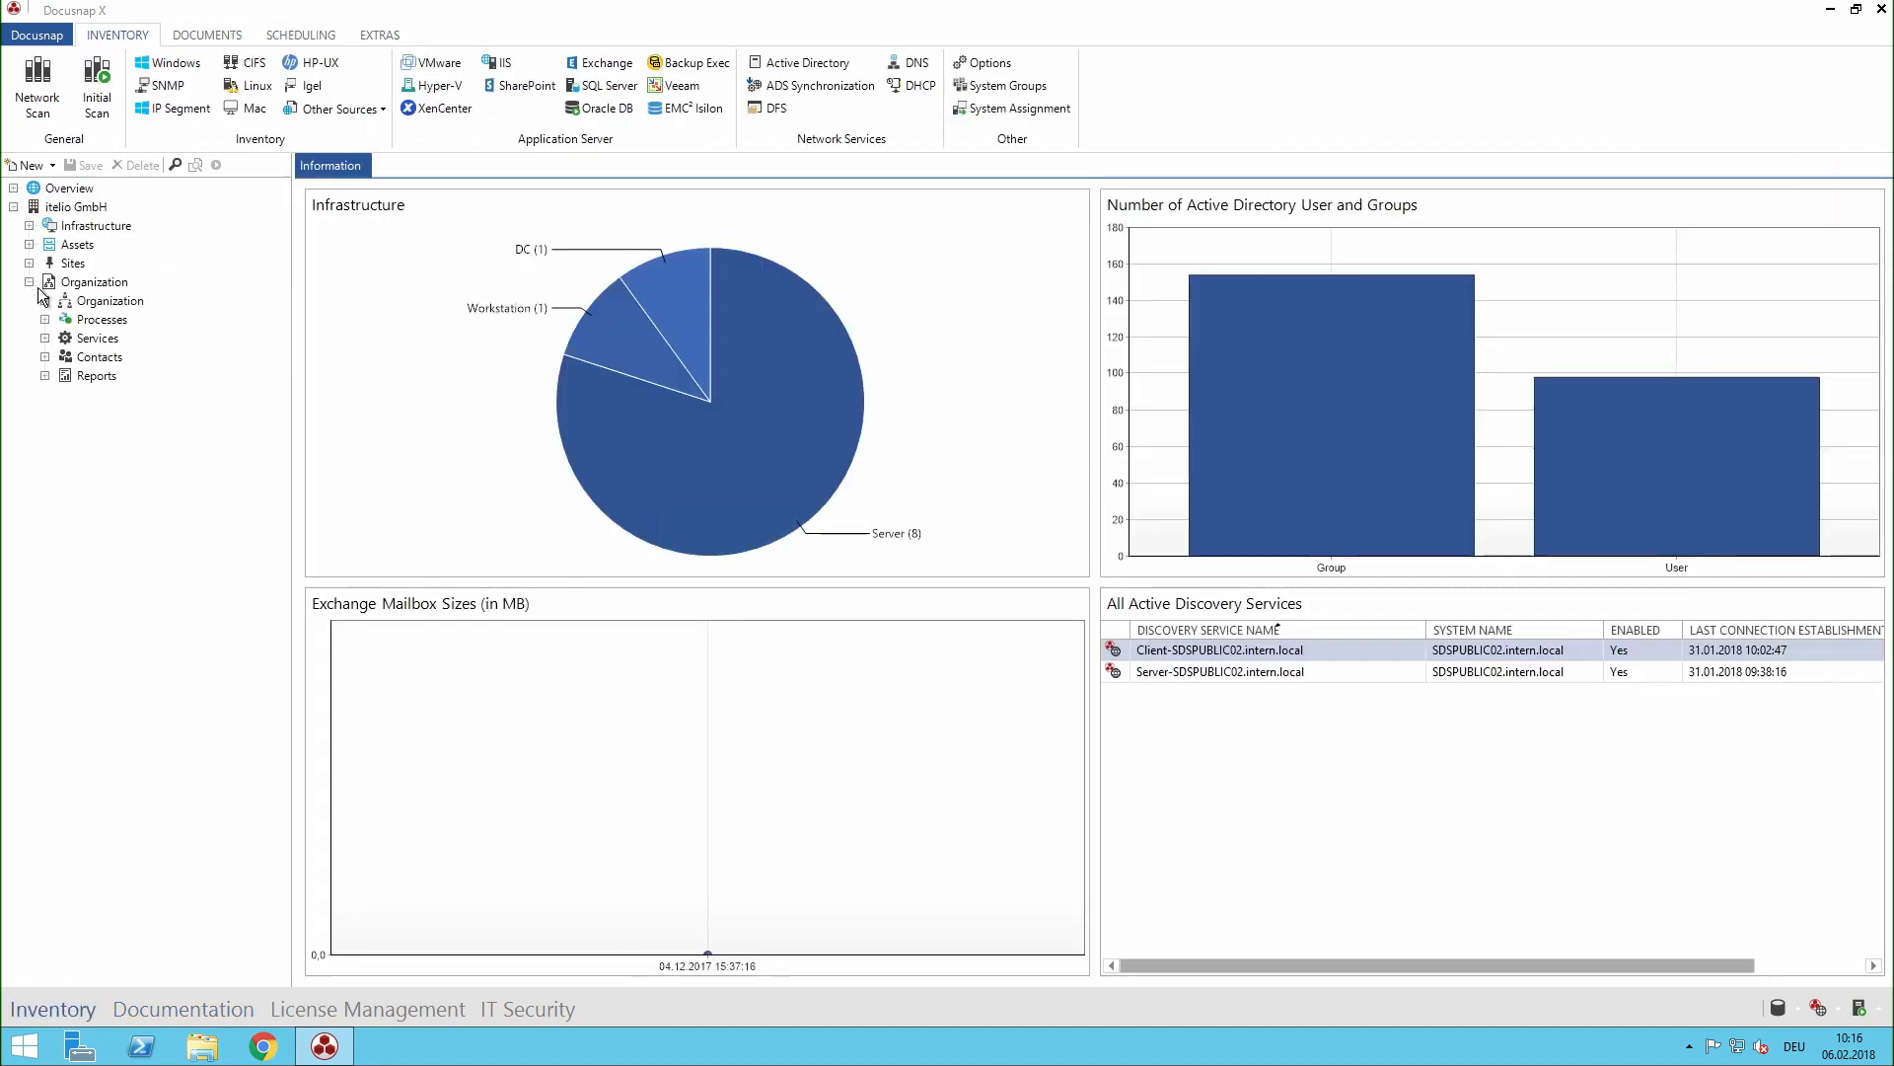
pyautogui.click(44, 357)
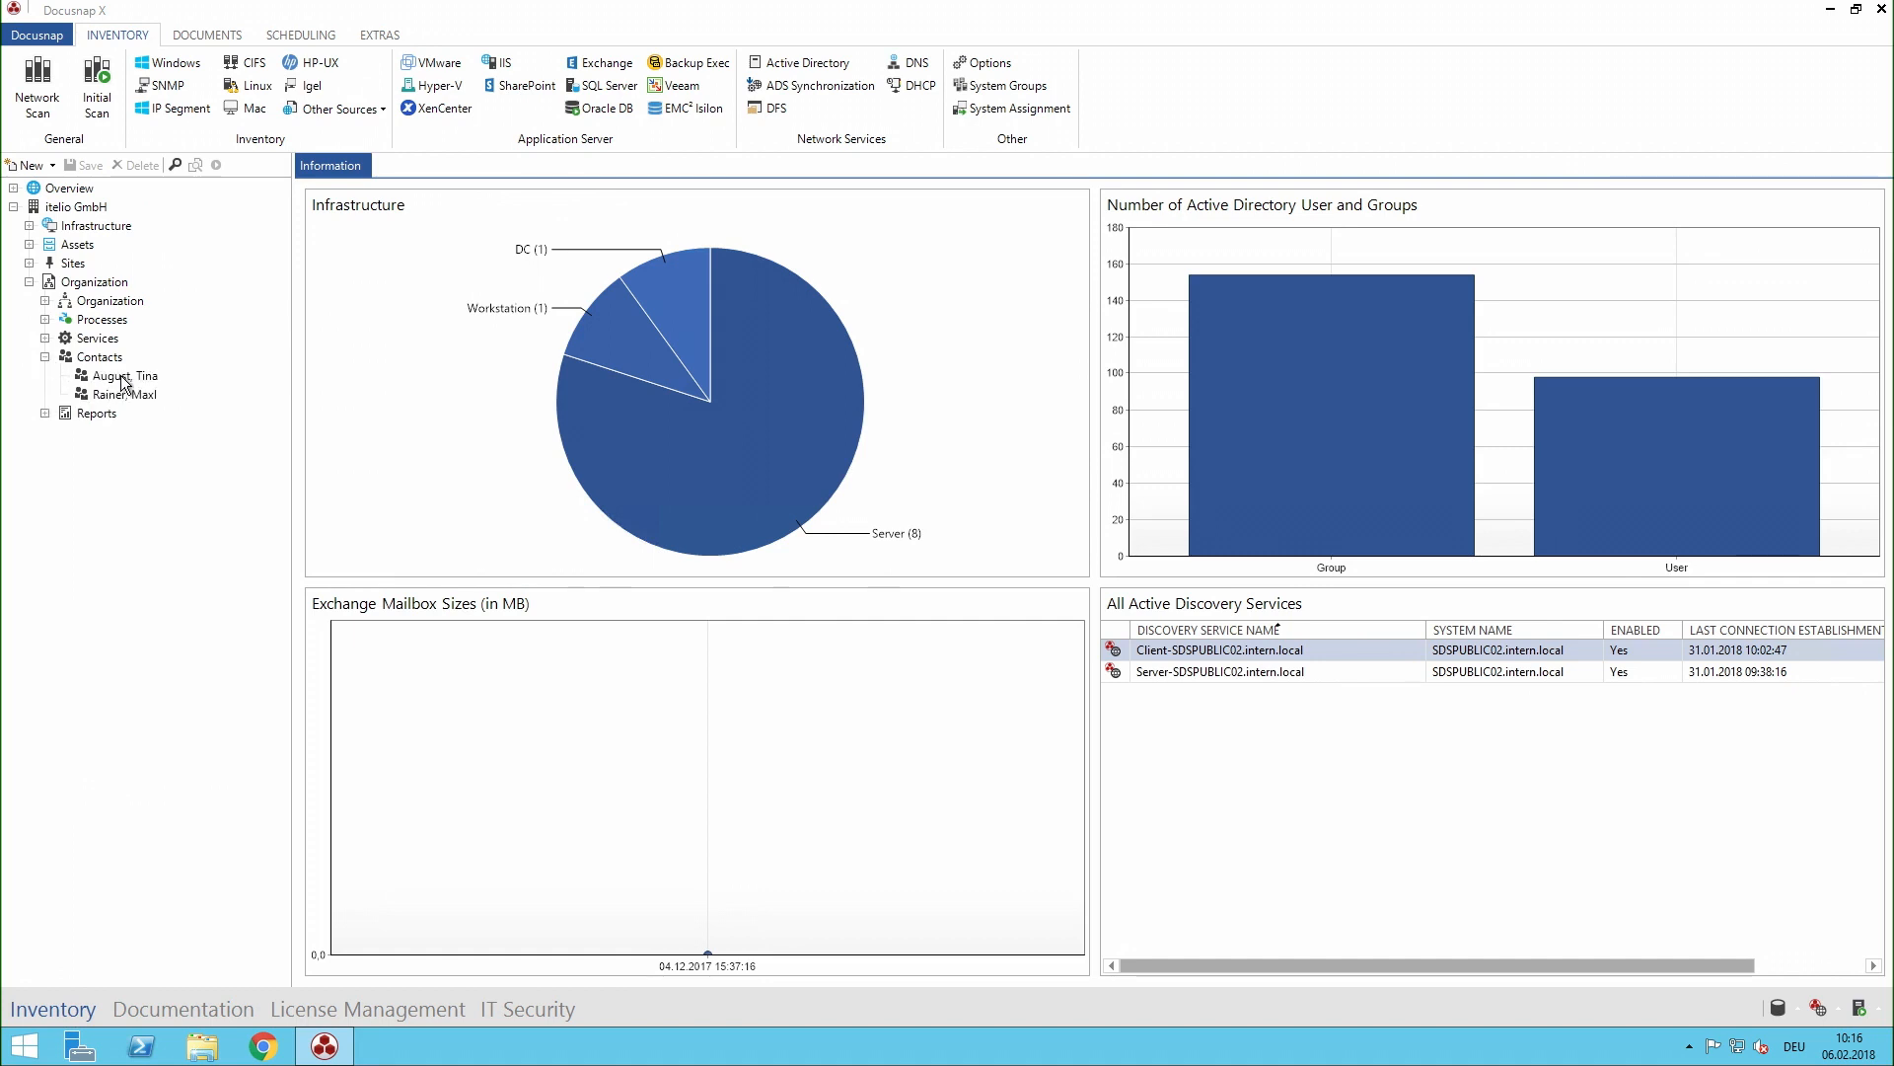
pyautogui.click(127, 394)
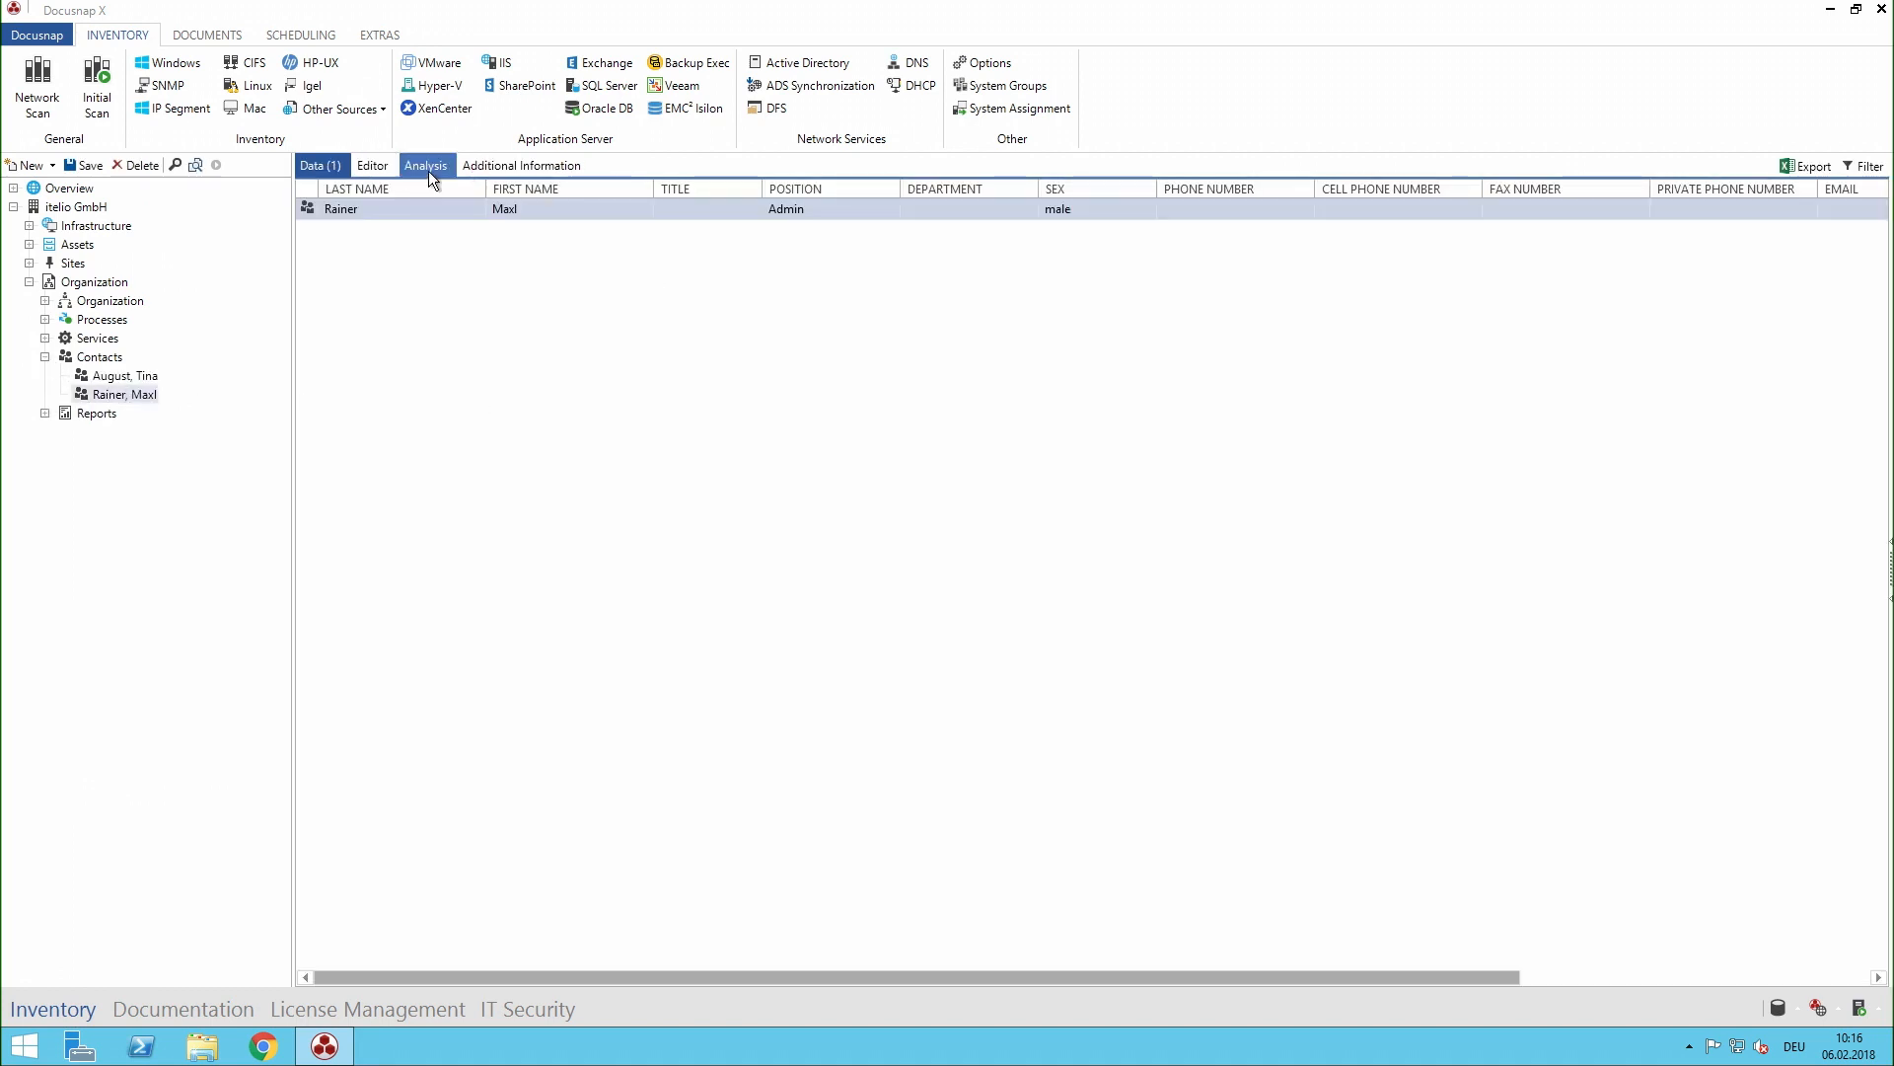
pyautogui.click(380, 166)
pyautogui.doubleClick(1278, 272)
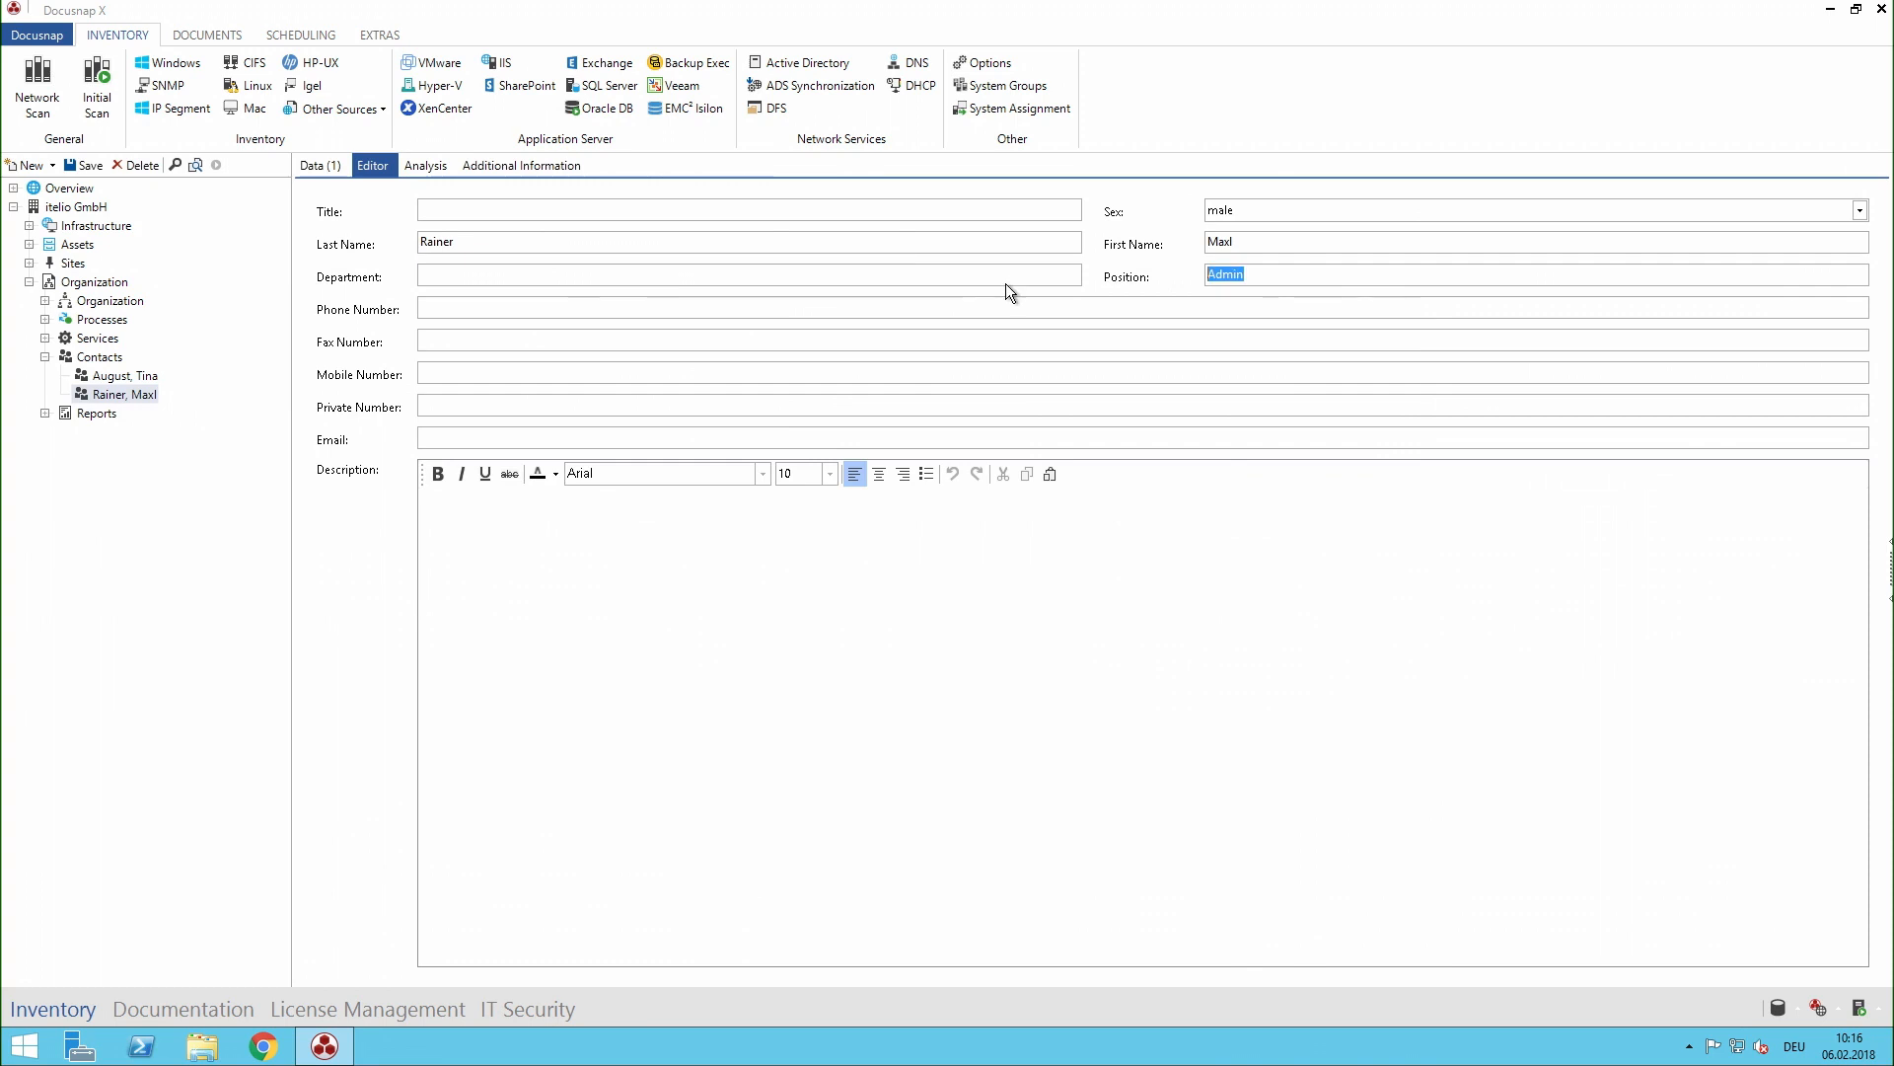
pyautogui.write('Vacation')
# - Open the Security Breach diagram in the Documentation area and resolve the dsraBCK user automatically by 3 levels
pyautogui.click(235, 1007)
pyautogui.click(14, 187)
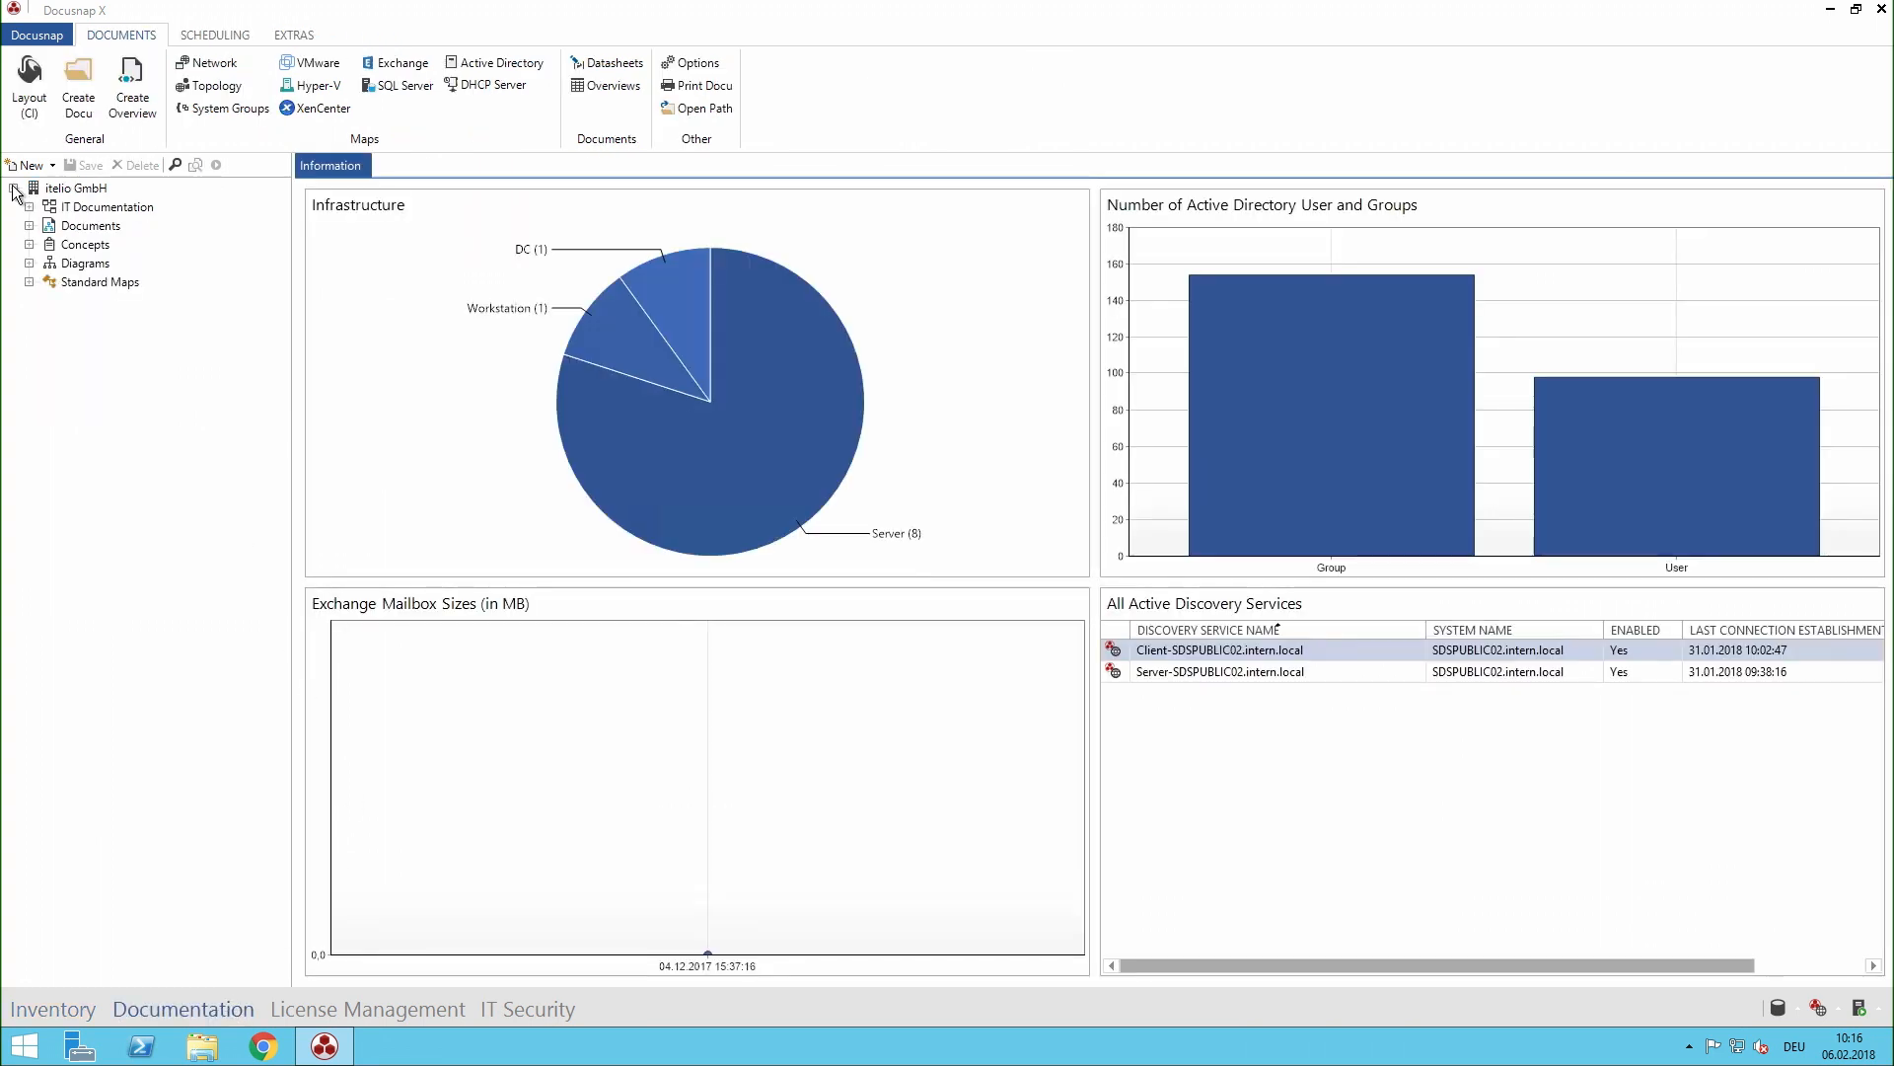
pyautogui.click(29, 263)
pyautogui.click(44, 281)
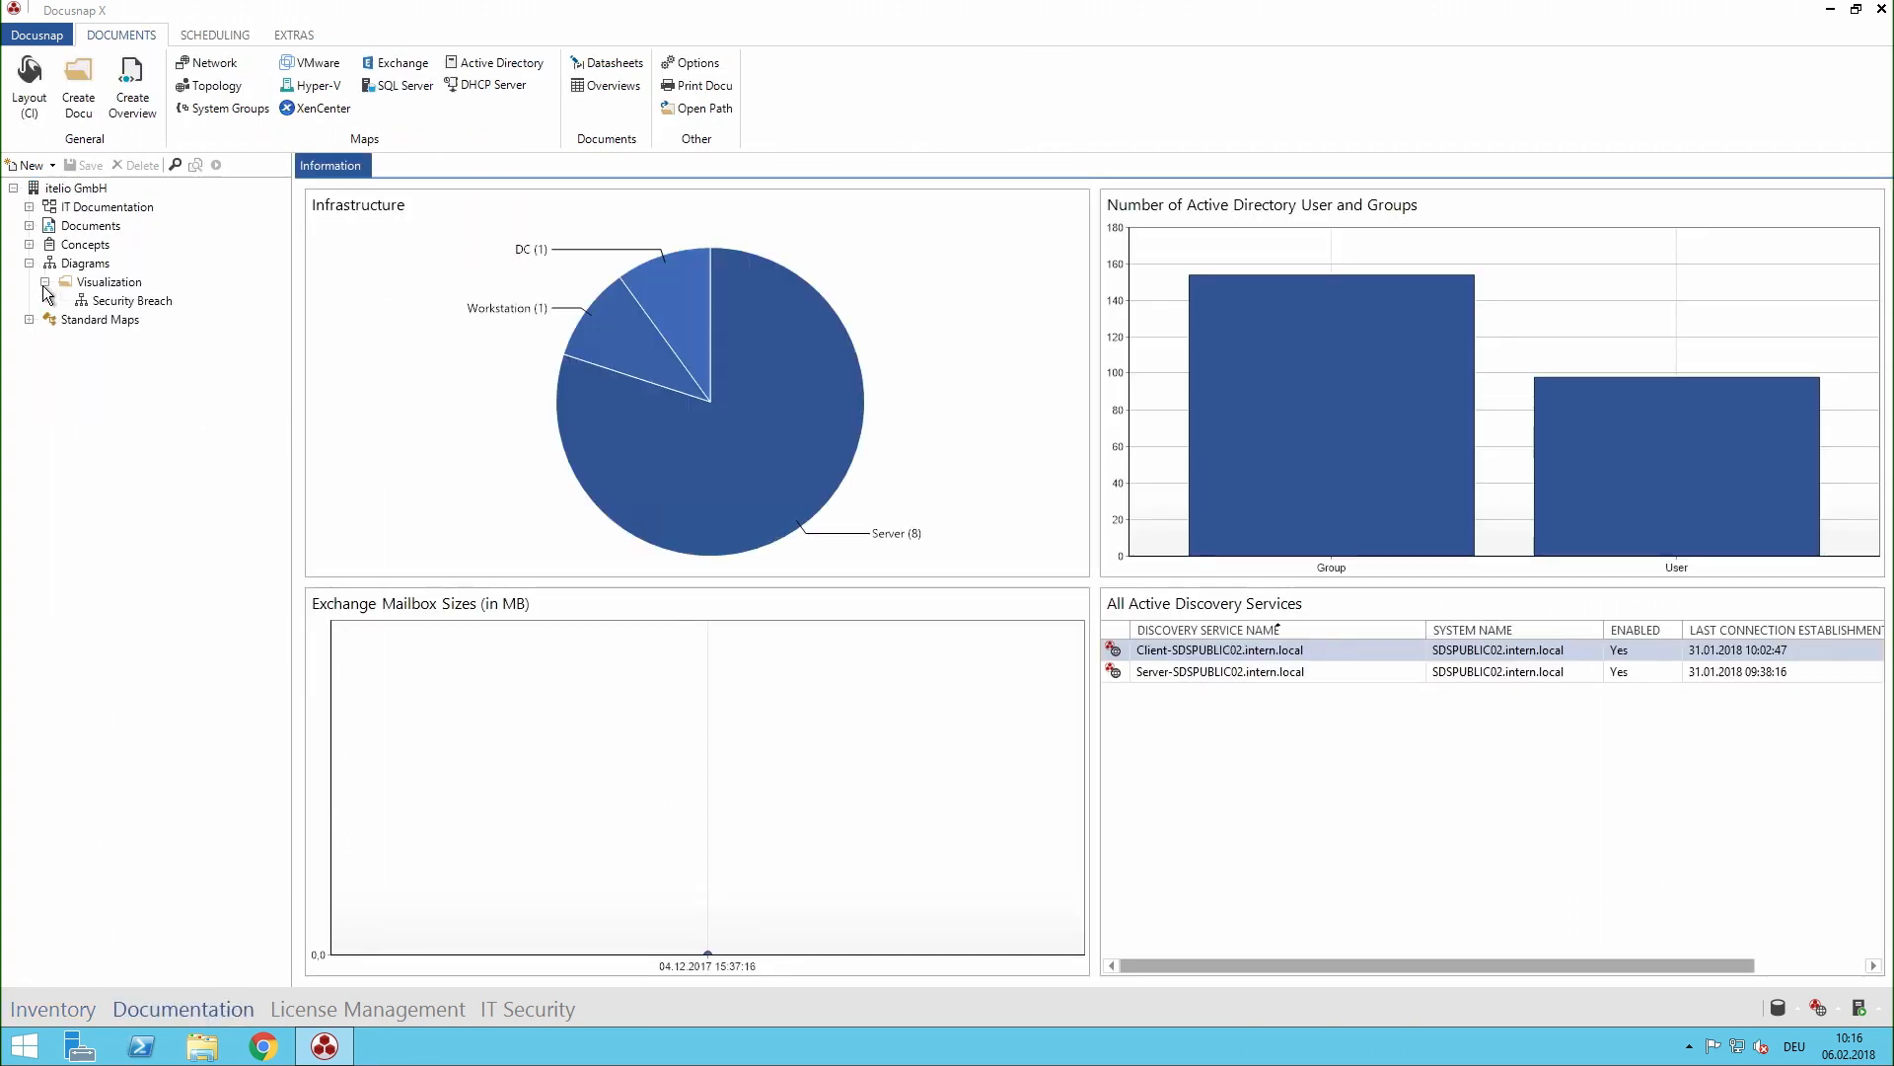
pyautogui.click(111, 302)
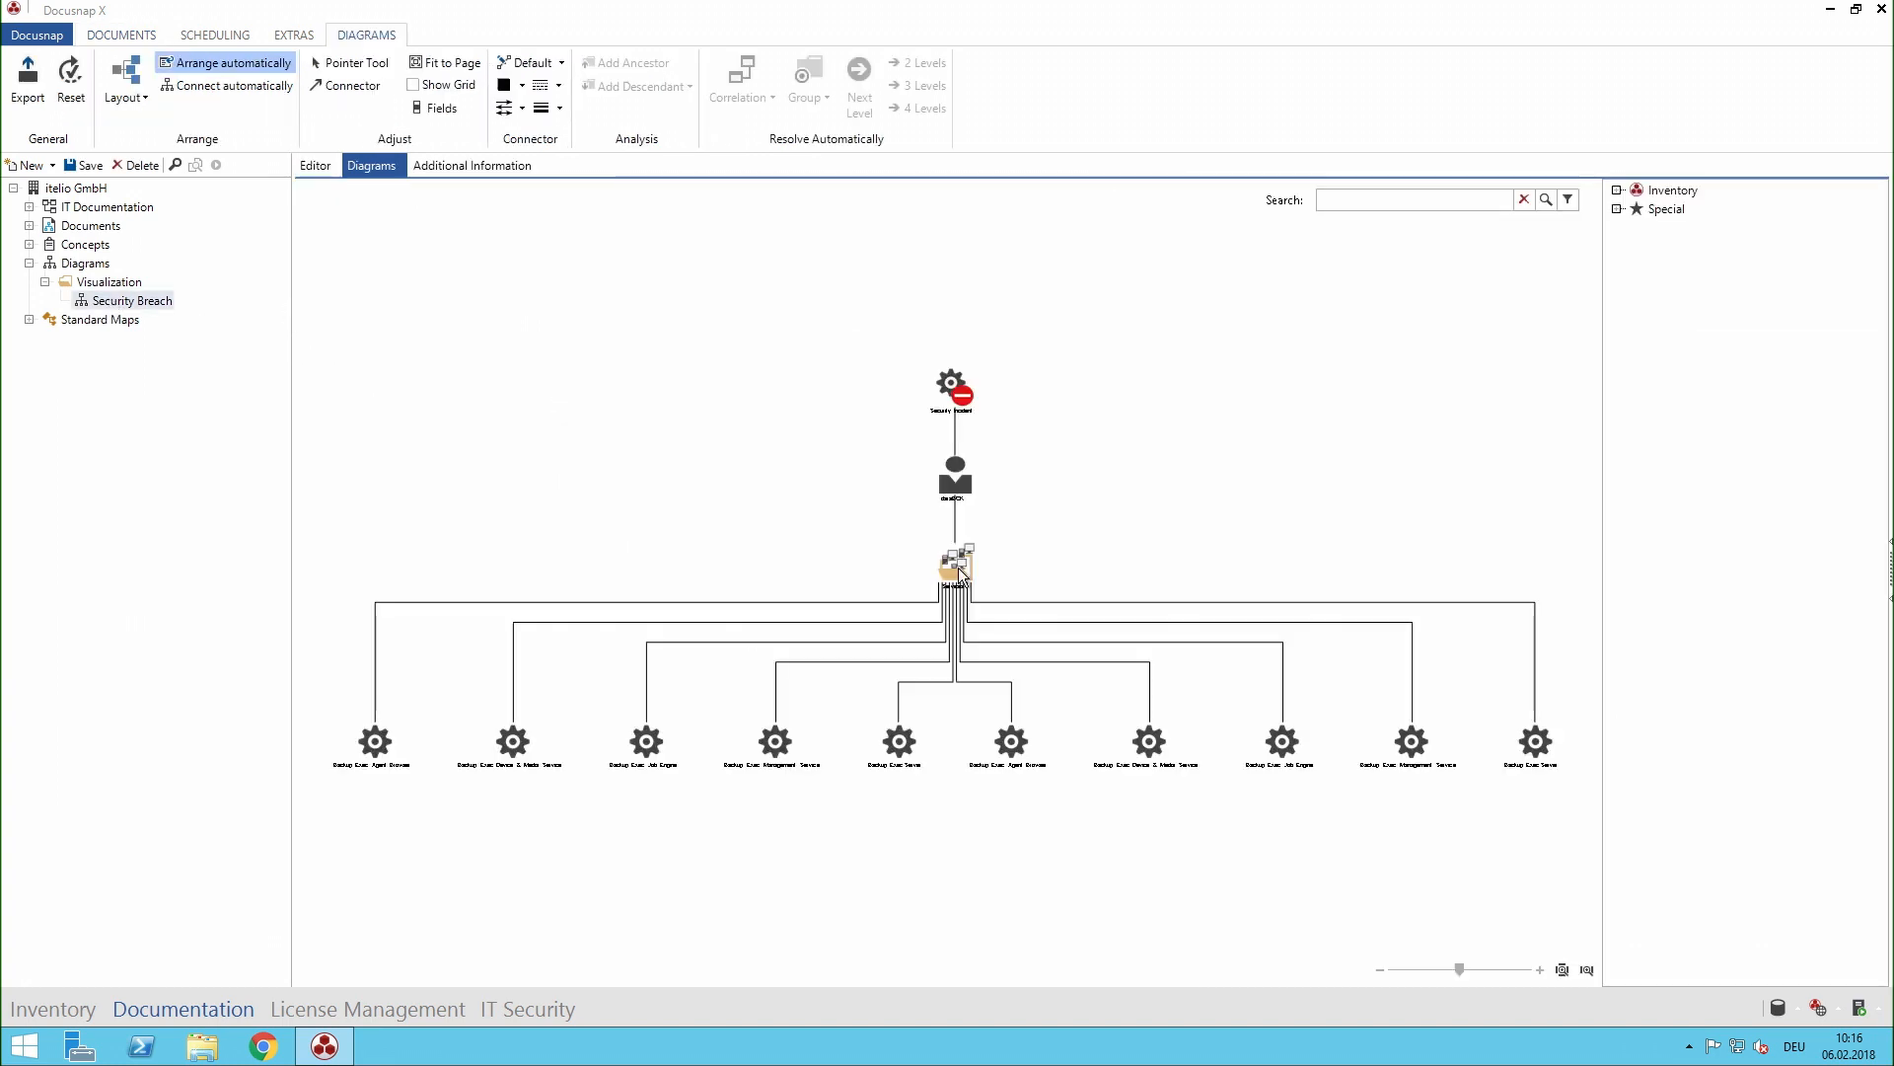
pyautogui.click(954, 470)
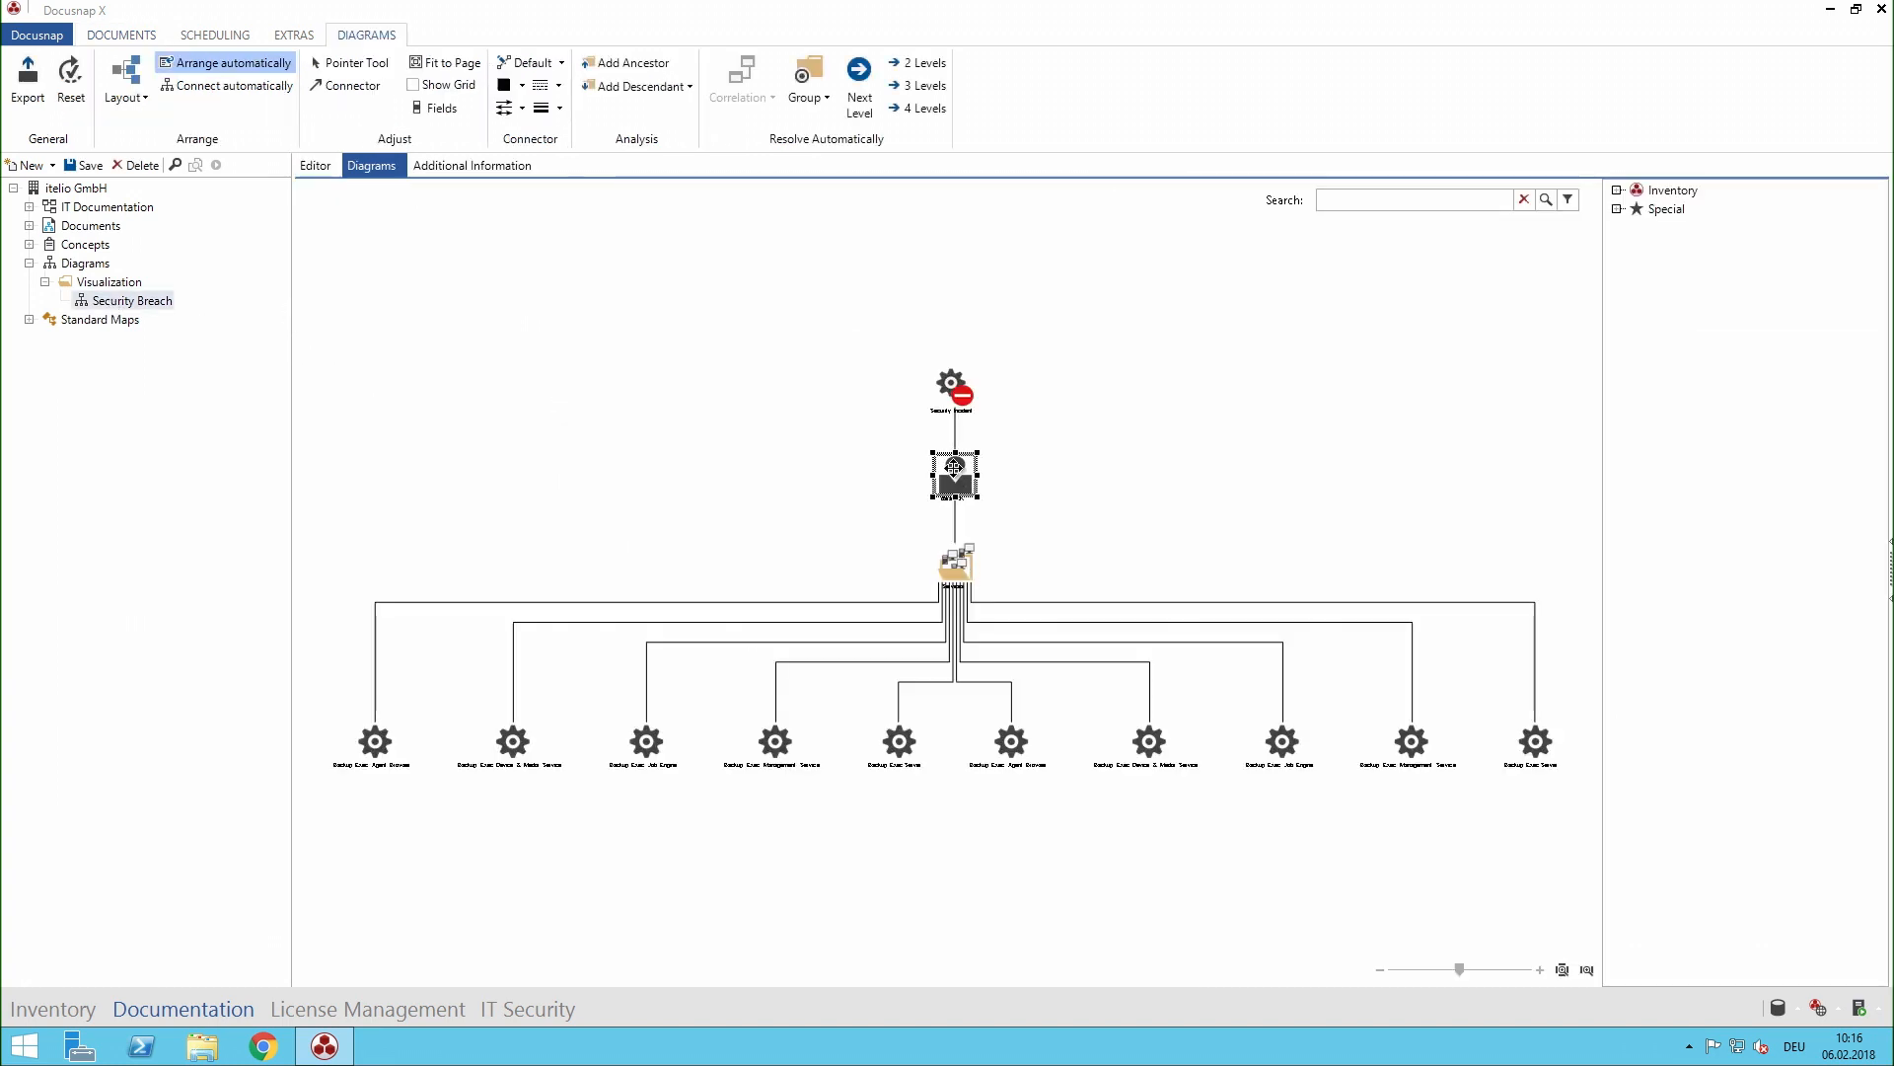
pyautogui.click(925, 87)
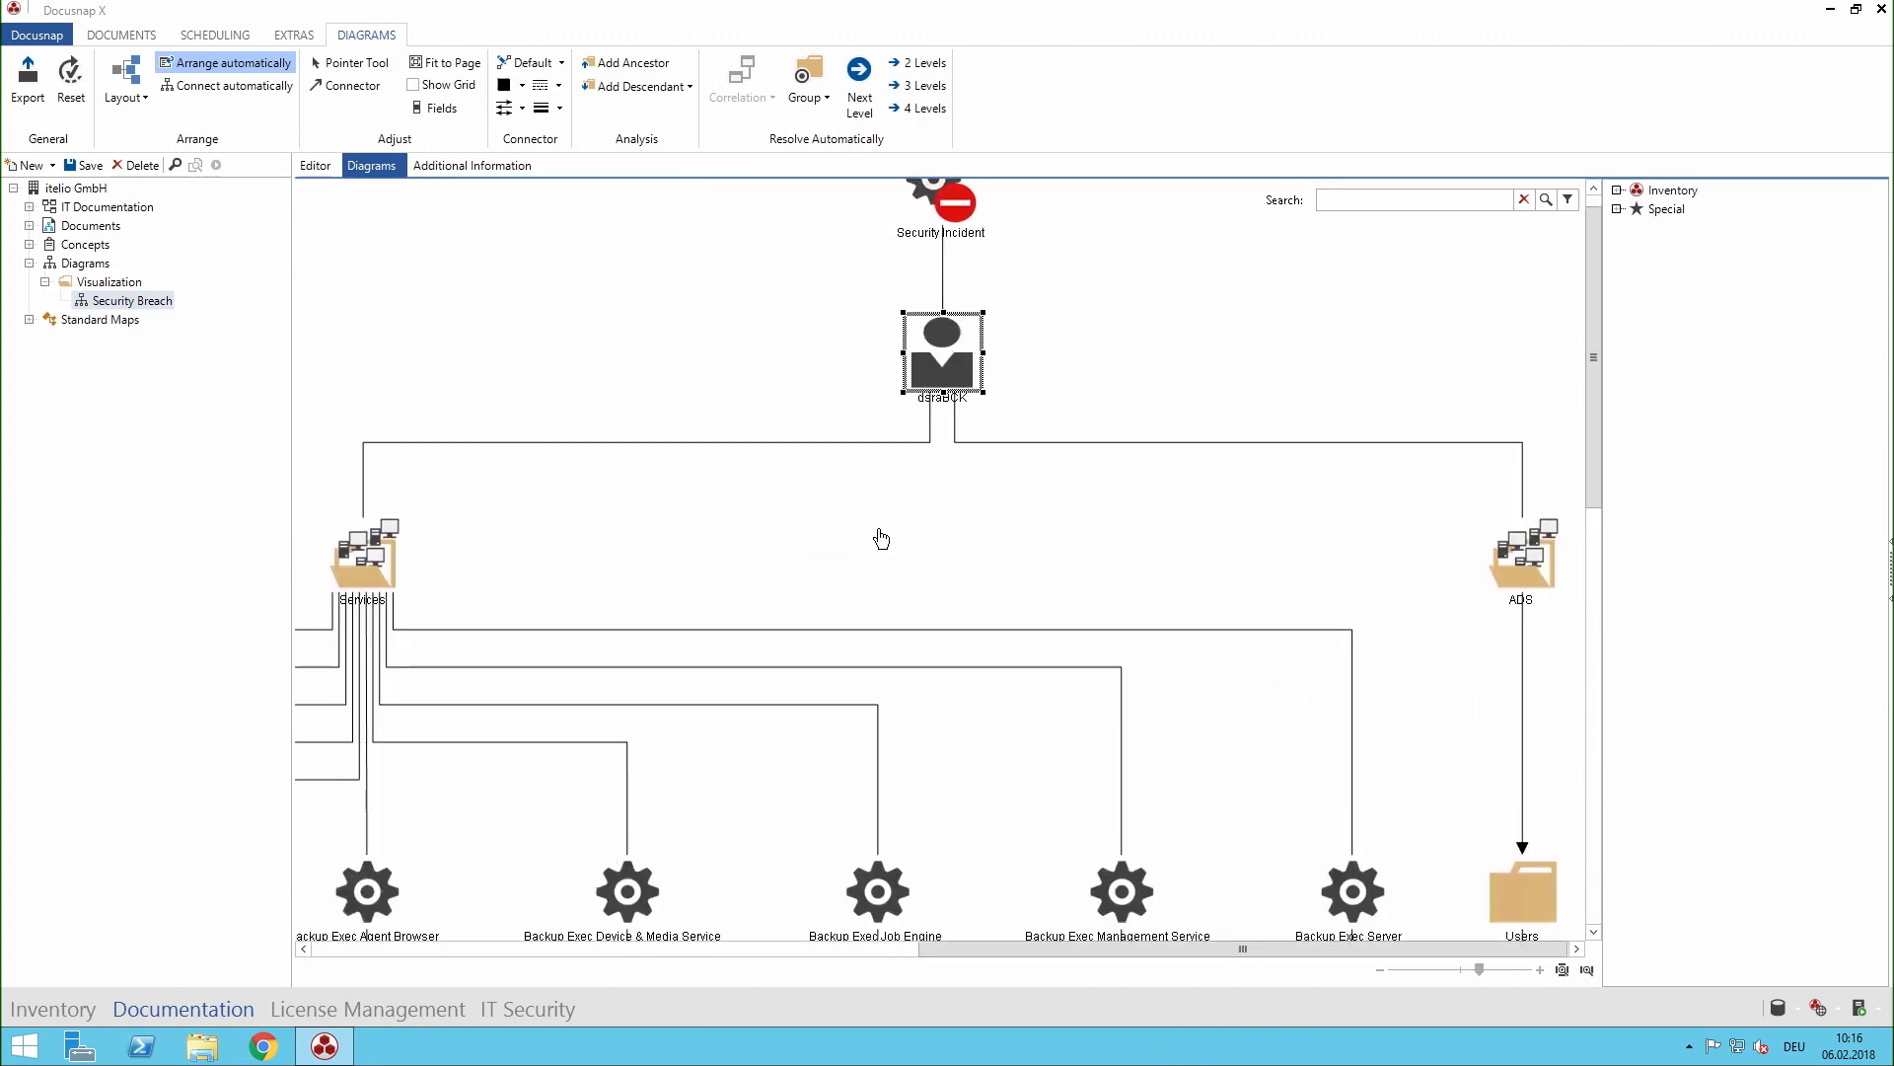
# - Delete the ADS and Users branch below dsraBCK from the Security Breach diagram
pyautogui.click(720, 413)
pyautogui.moveTo(687, 243); pyautogui.dragTo(953, 362)
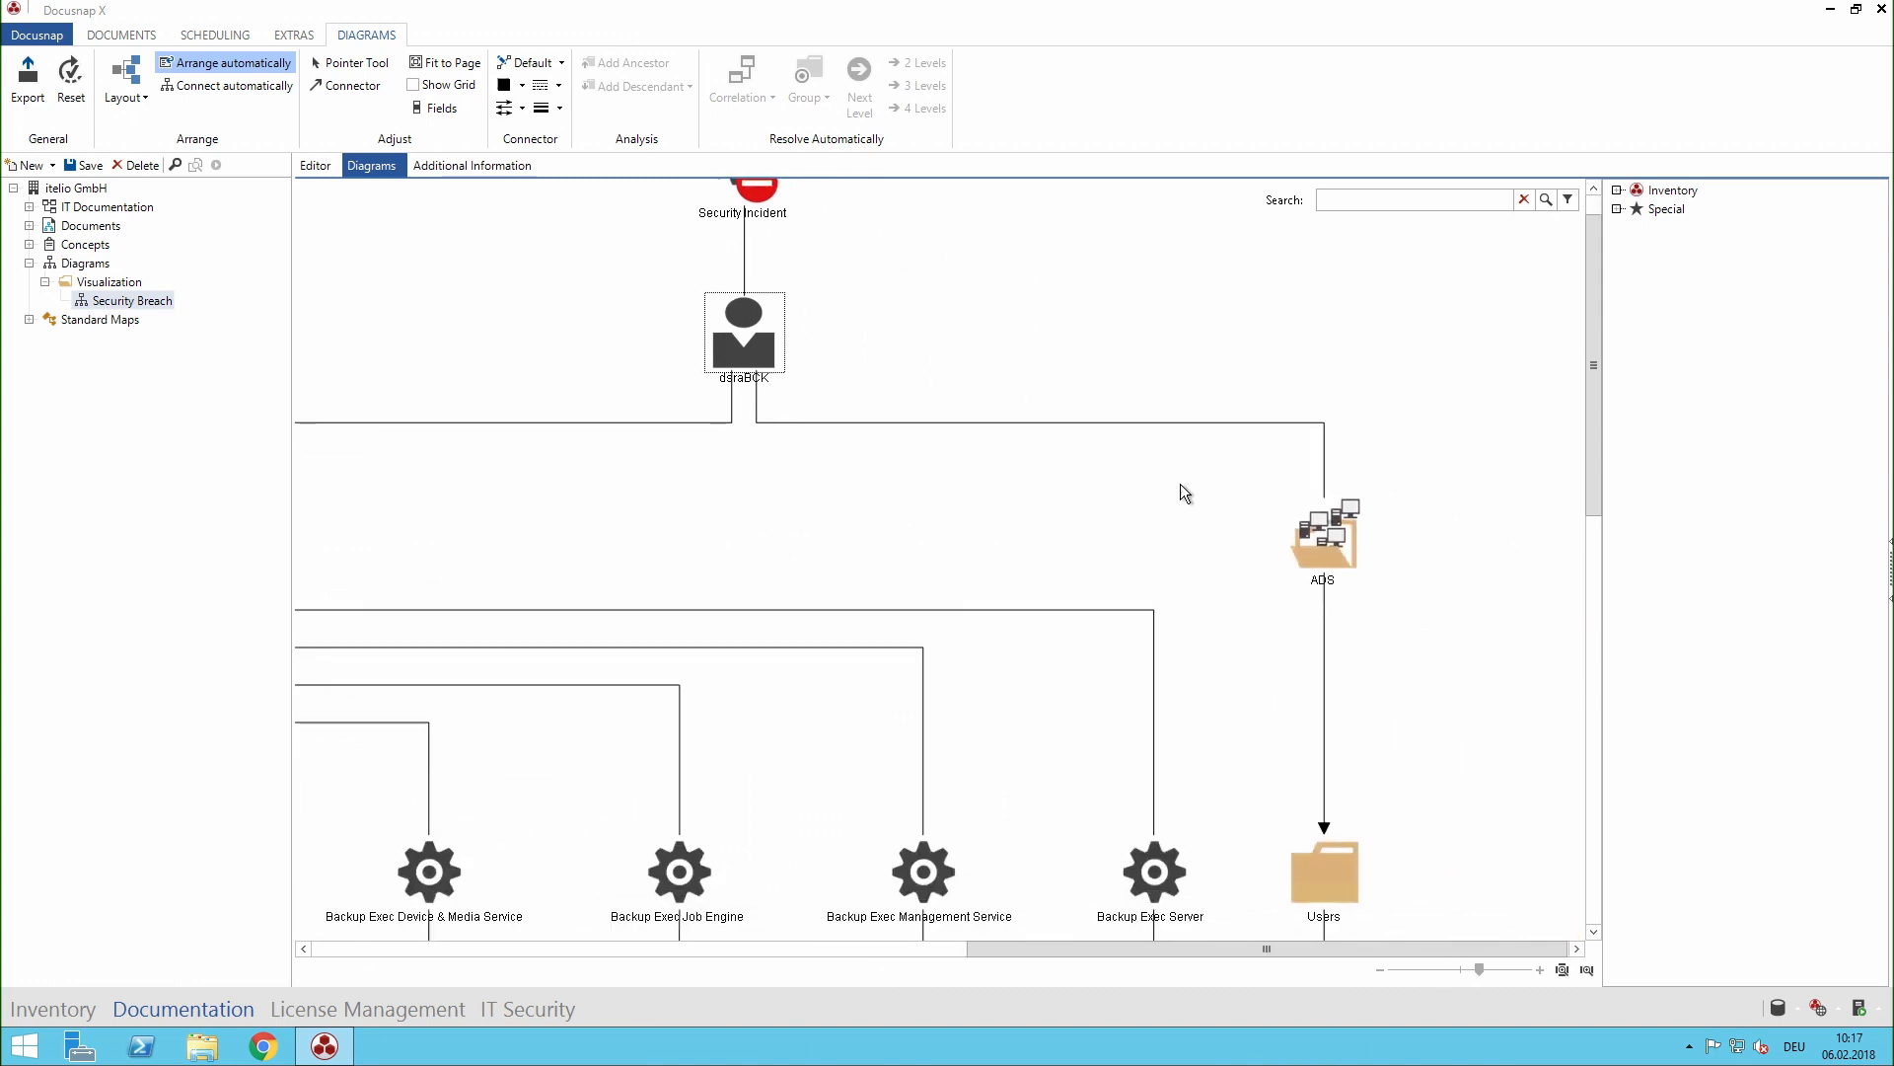
pyautogui.moveTo(1248, 496); pyautogui.dragTo(1409, 862)
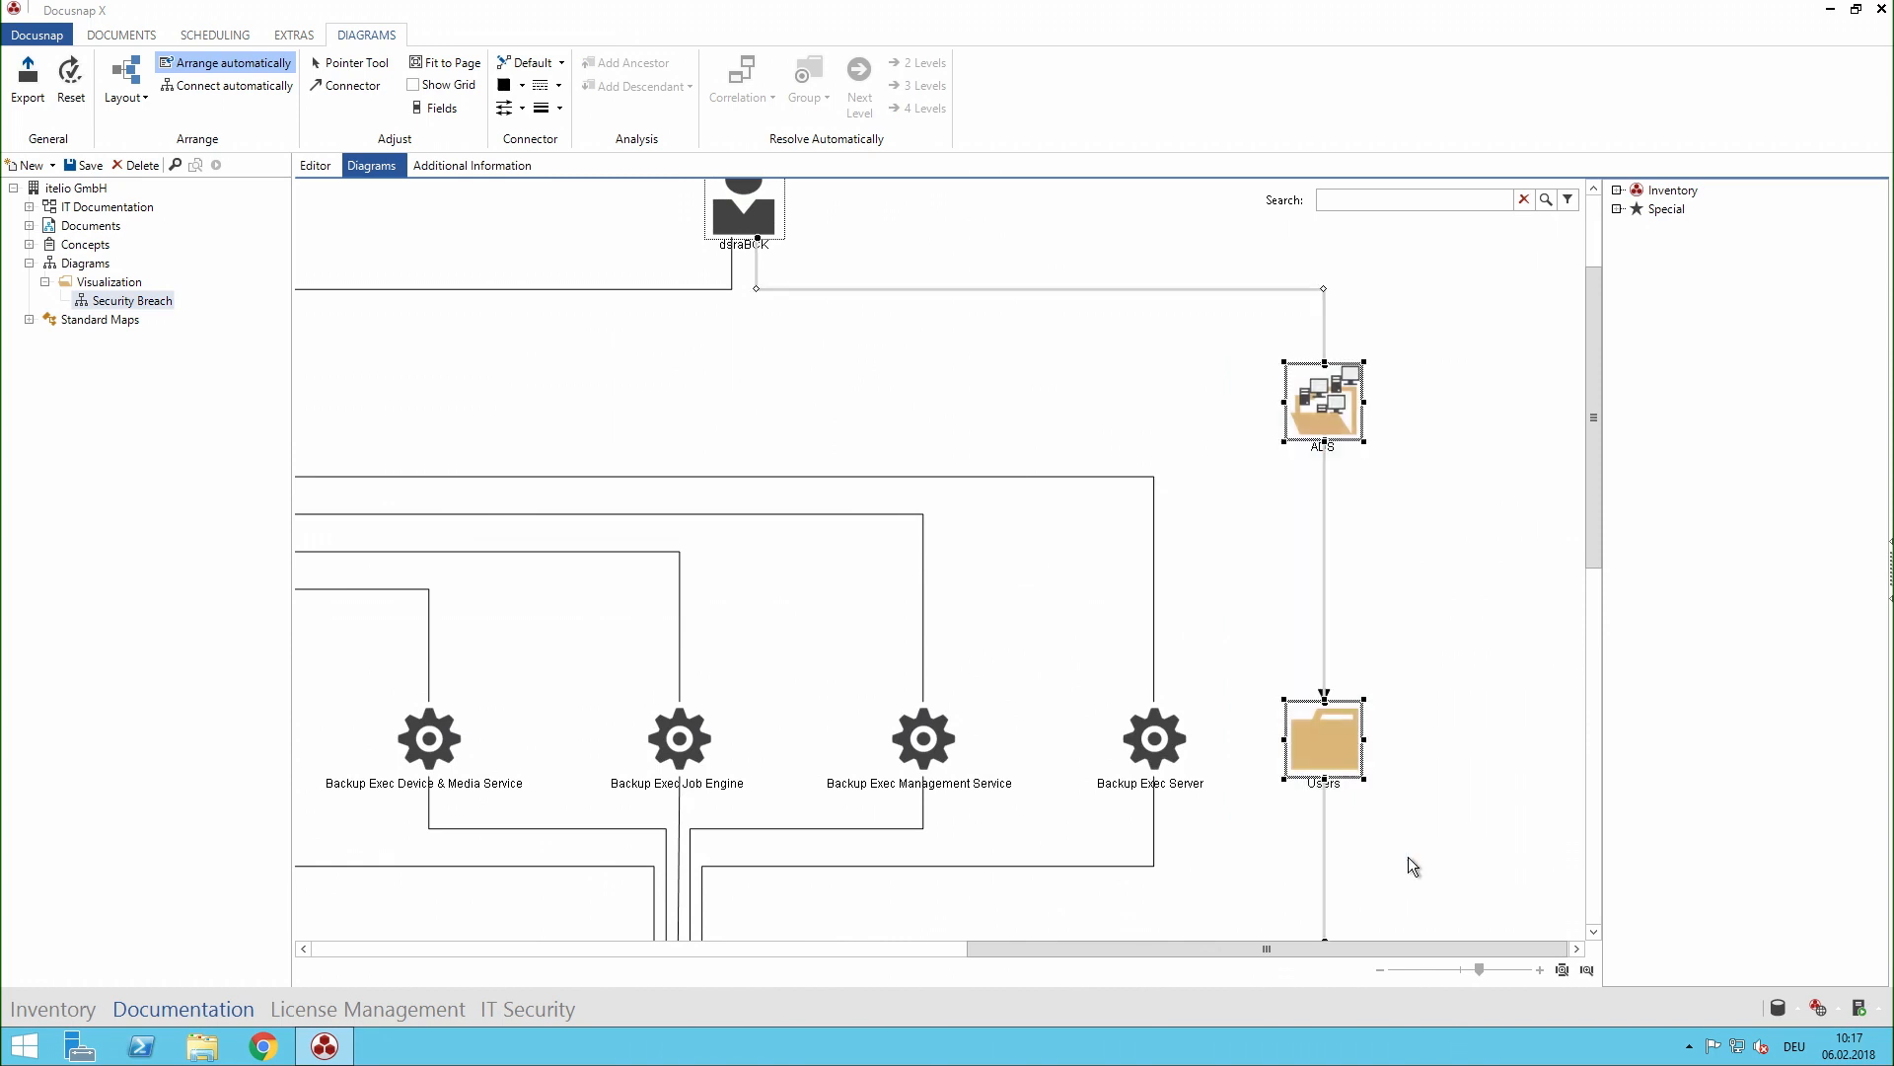
pyautogui.press('Delete')
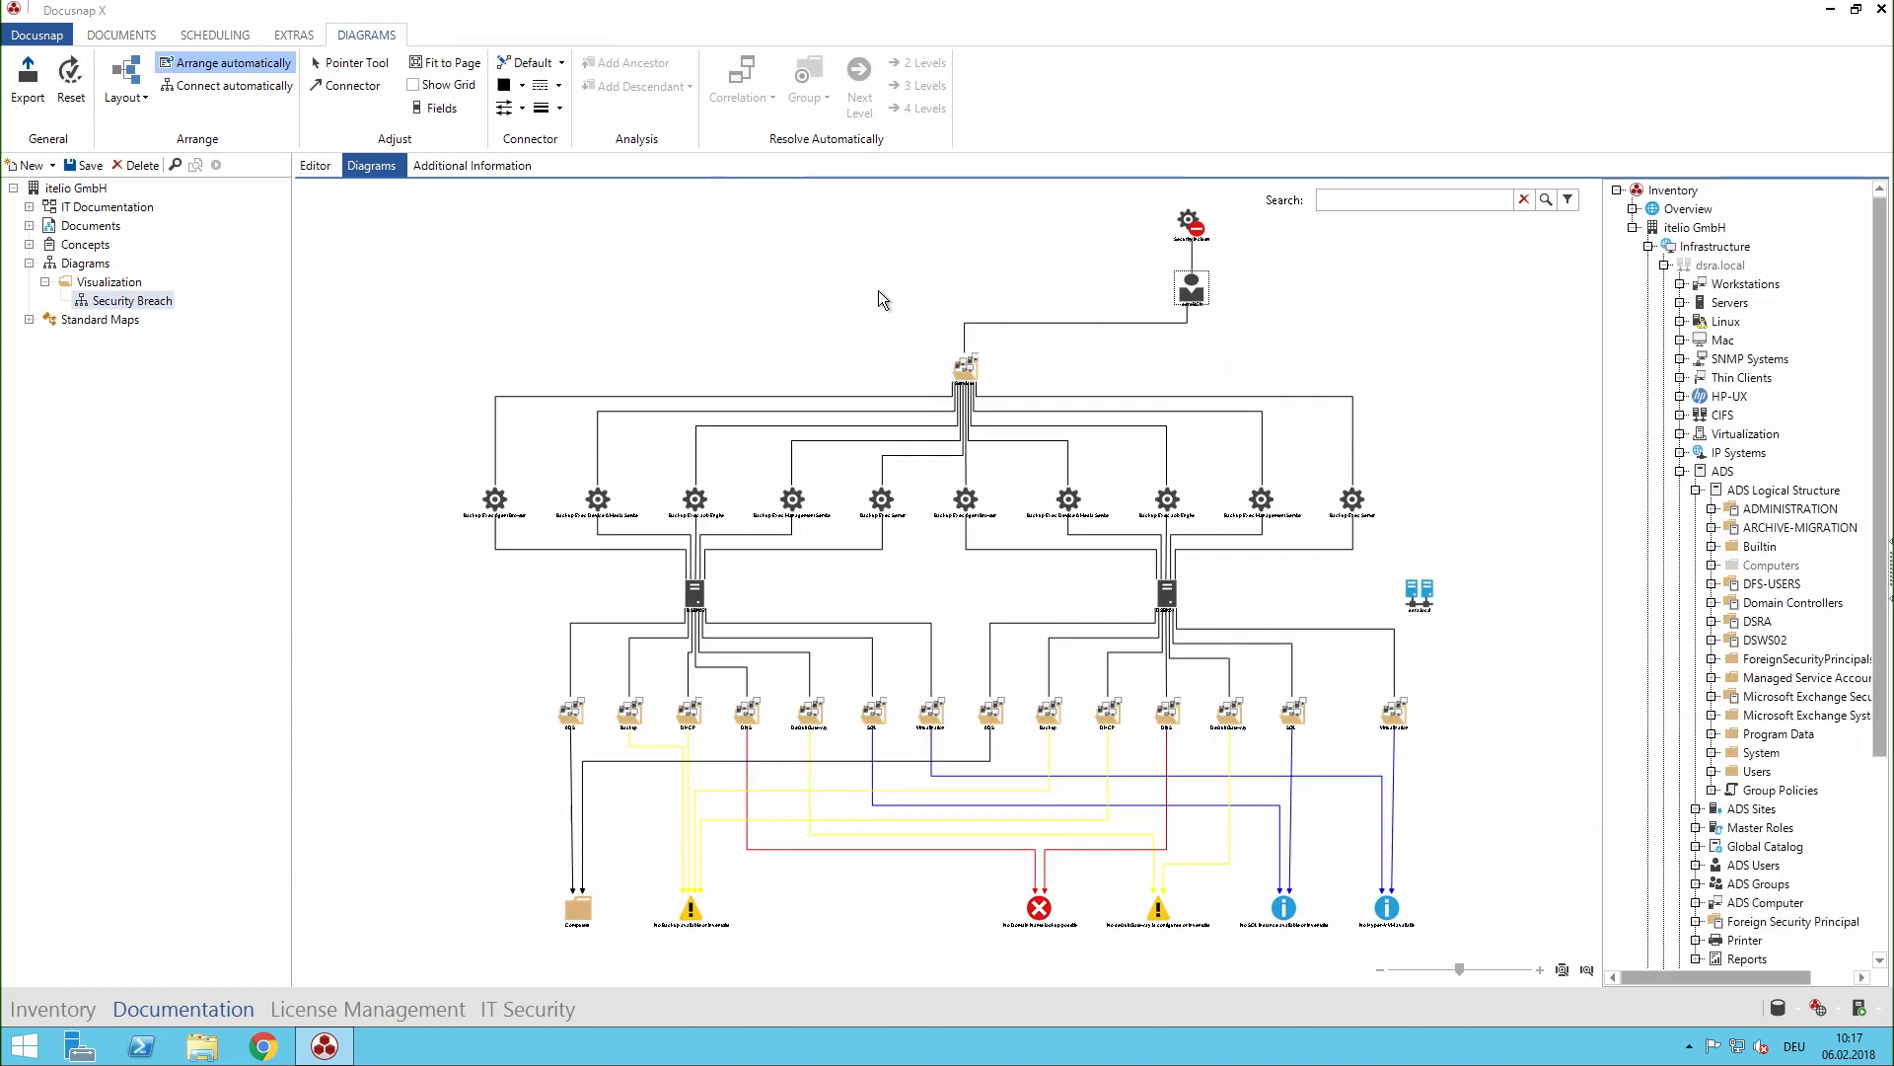
# - Examine the Backup Exec services and their linked servers in the expanded Security Breach diagram
pyautogui.scroll(3, 878, 296)
pyautogui.moveTo(961, 662); pyautogui.dragTo(1145, 662)
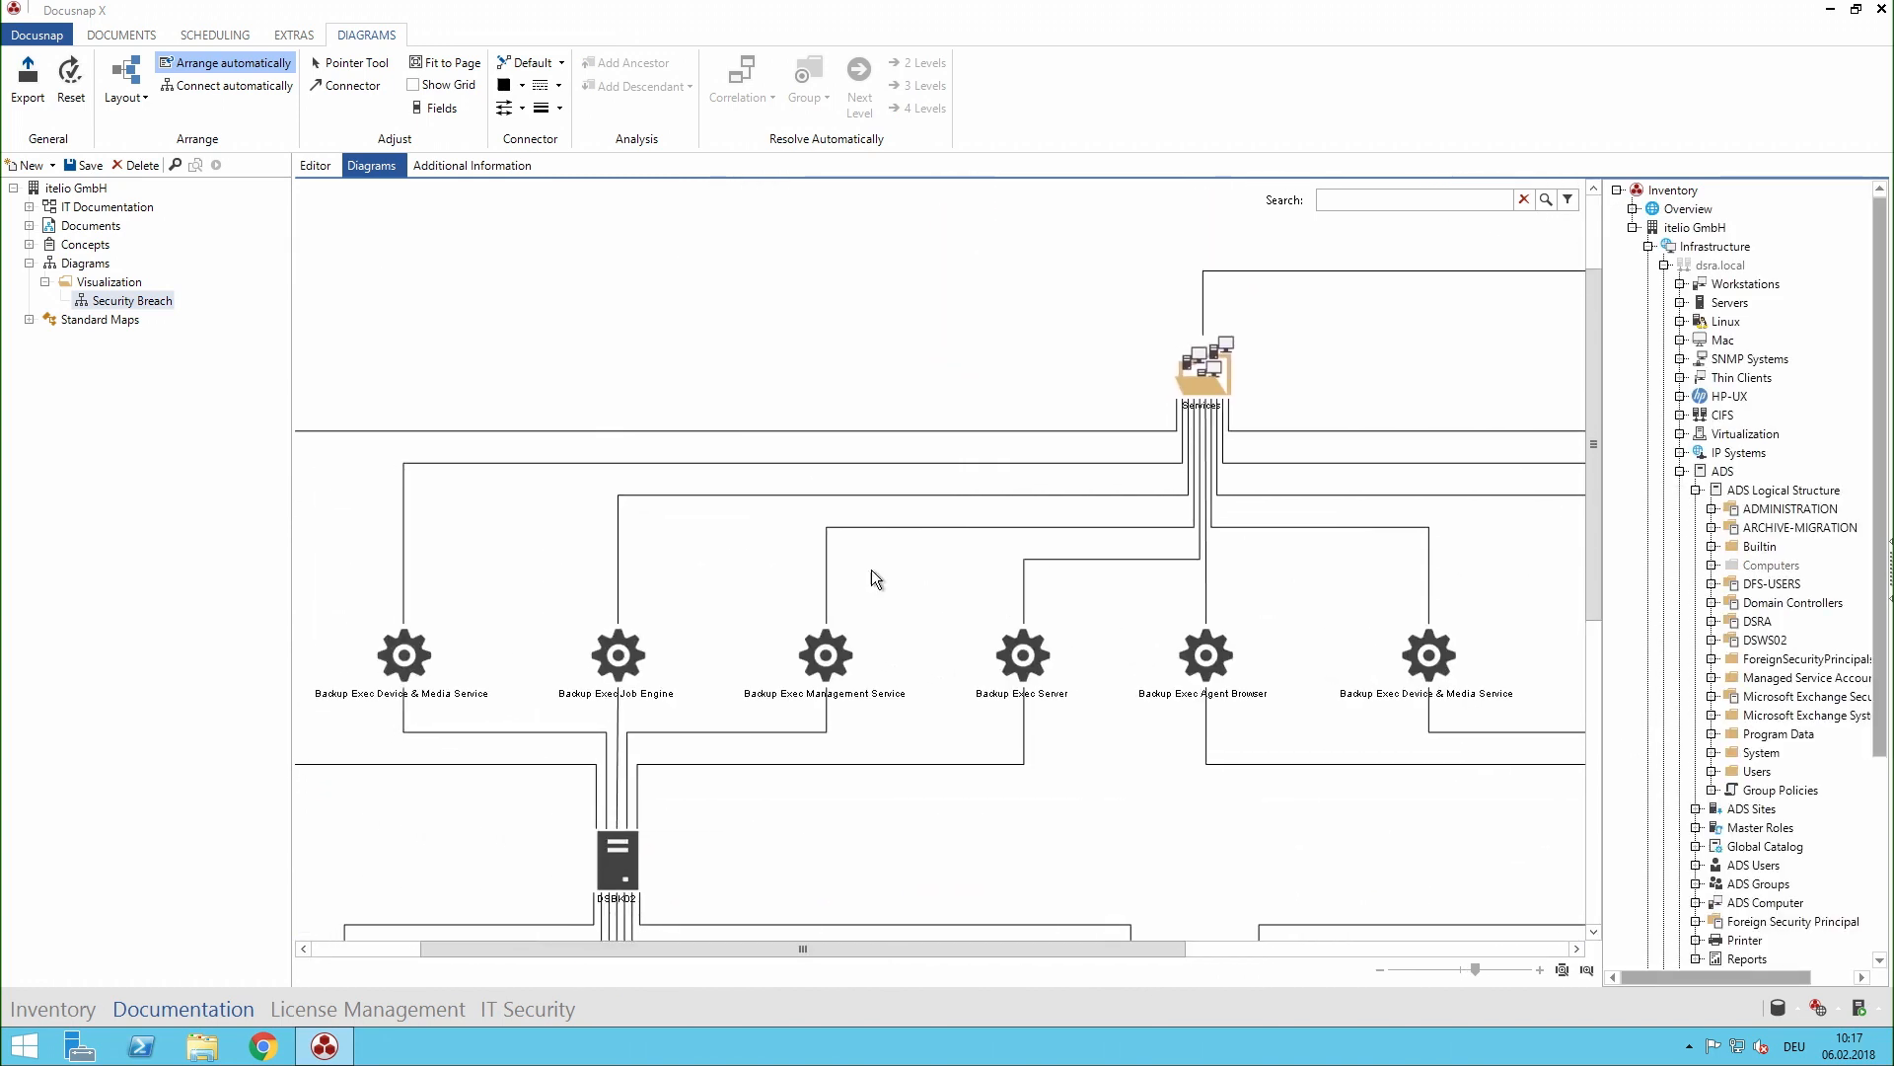
pyautogui.scroll(1, 872, 570)
pyautogui.moveTo(646, 613); pyautogui.dragTo(850, 471)
pyautogui.click(770, 765)
pyautogui.moveTo(1432, 728); pyautogui.dragTo(930, 876)
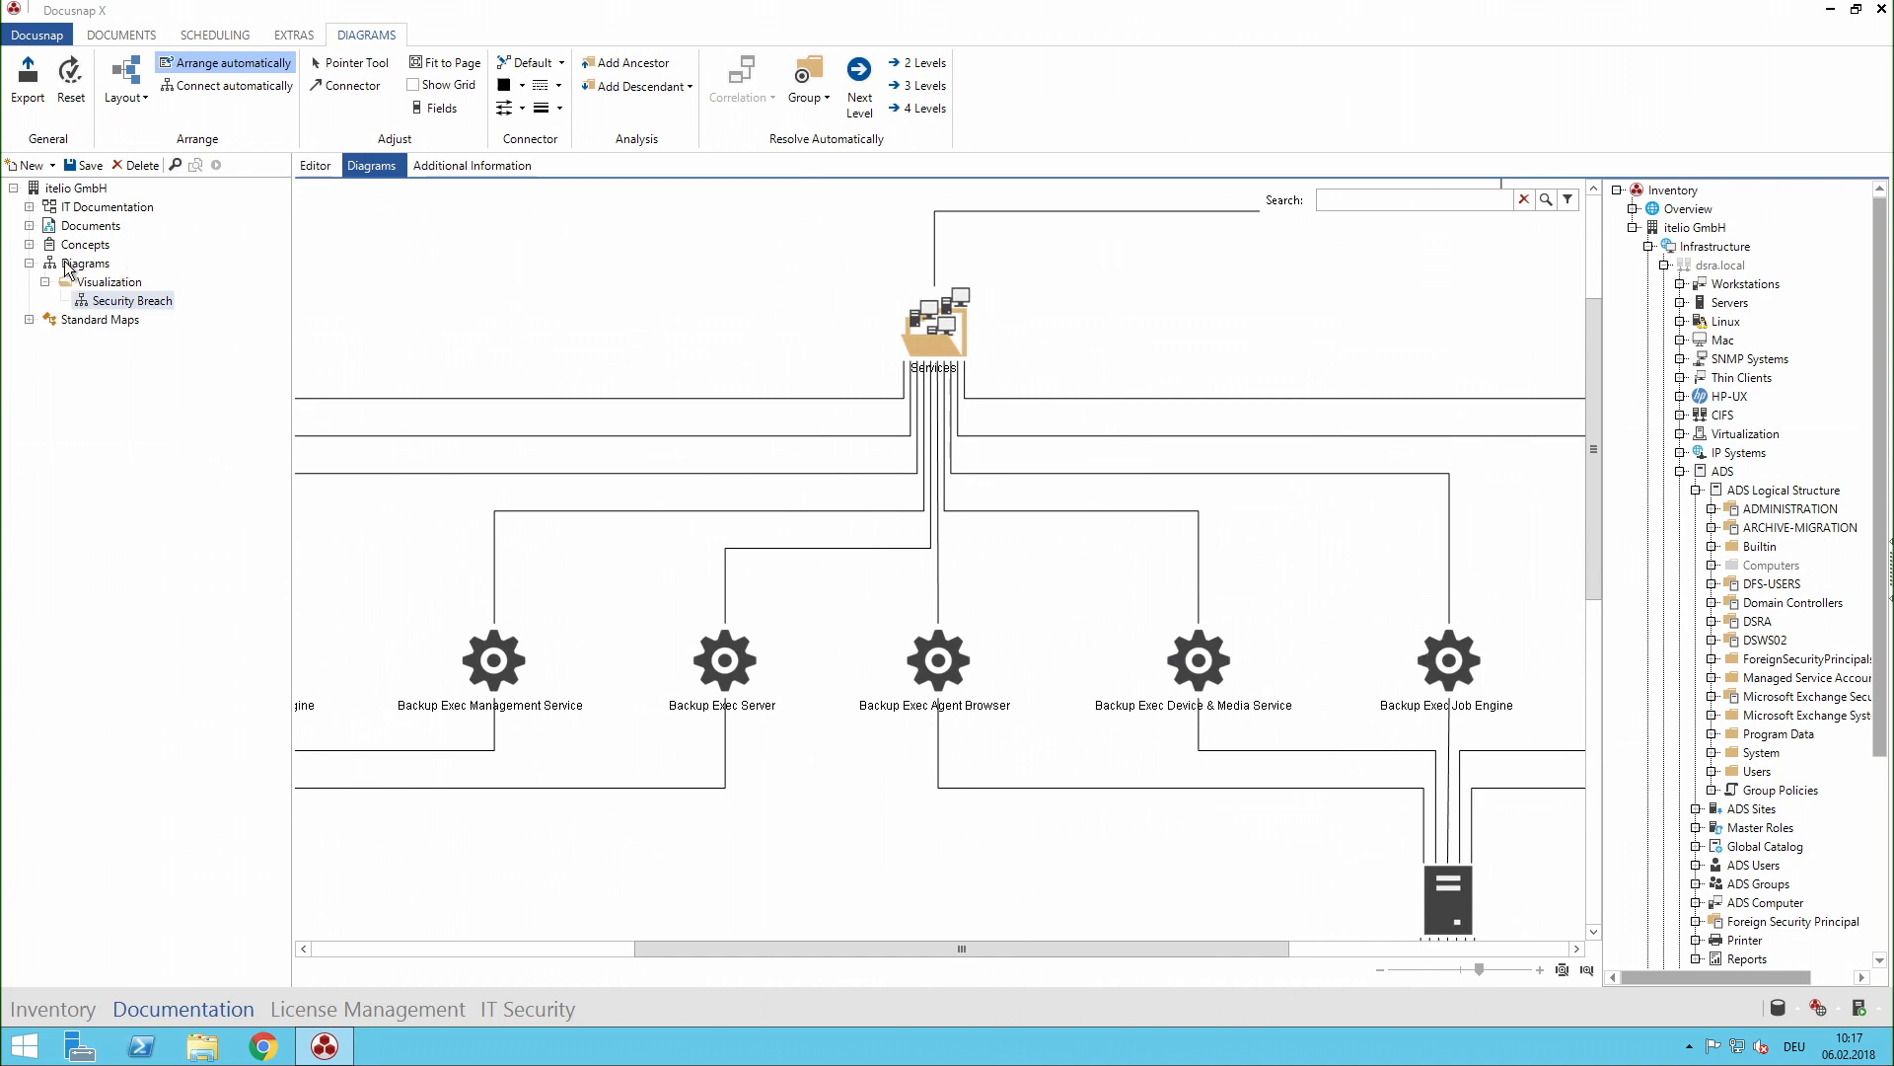
# - Display the Security Incident concept from the Reenablement folder and review the contacts table in section 1. Scope
pyautogui.click(30, 245)
pyautogui.click(45, 263)
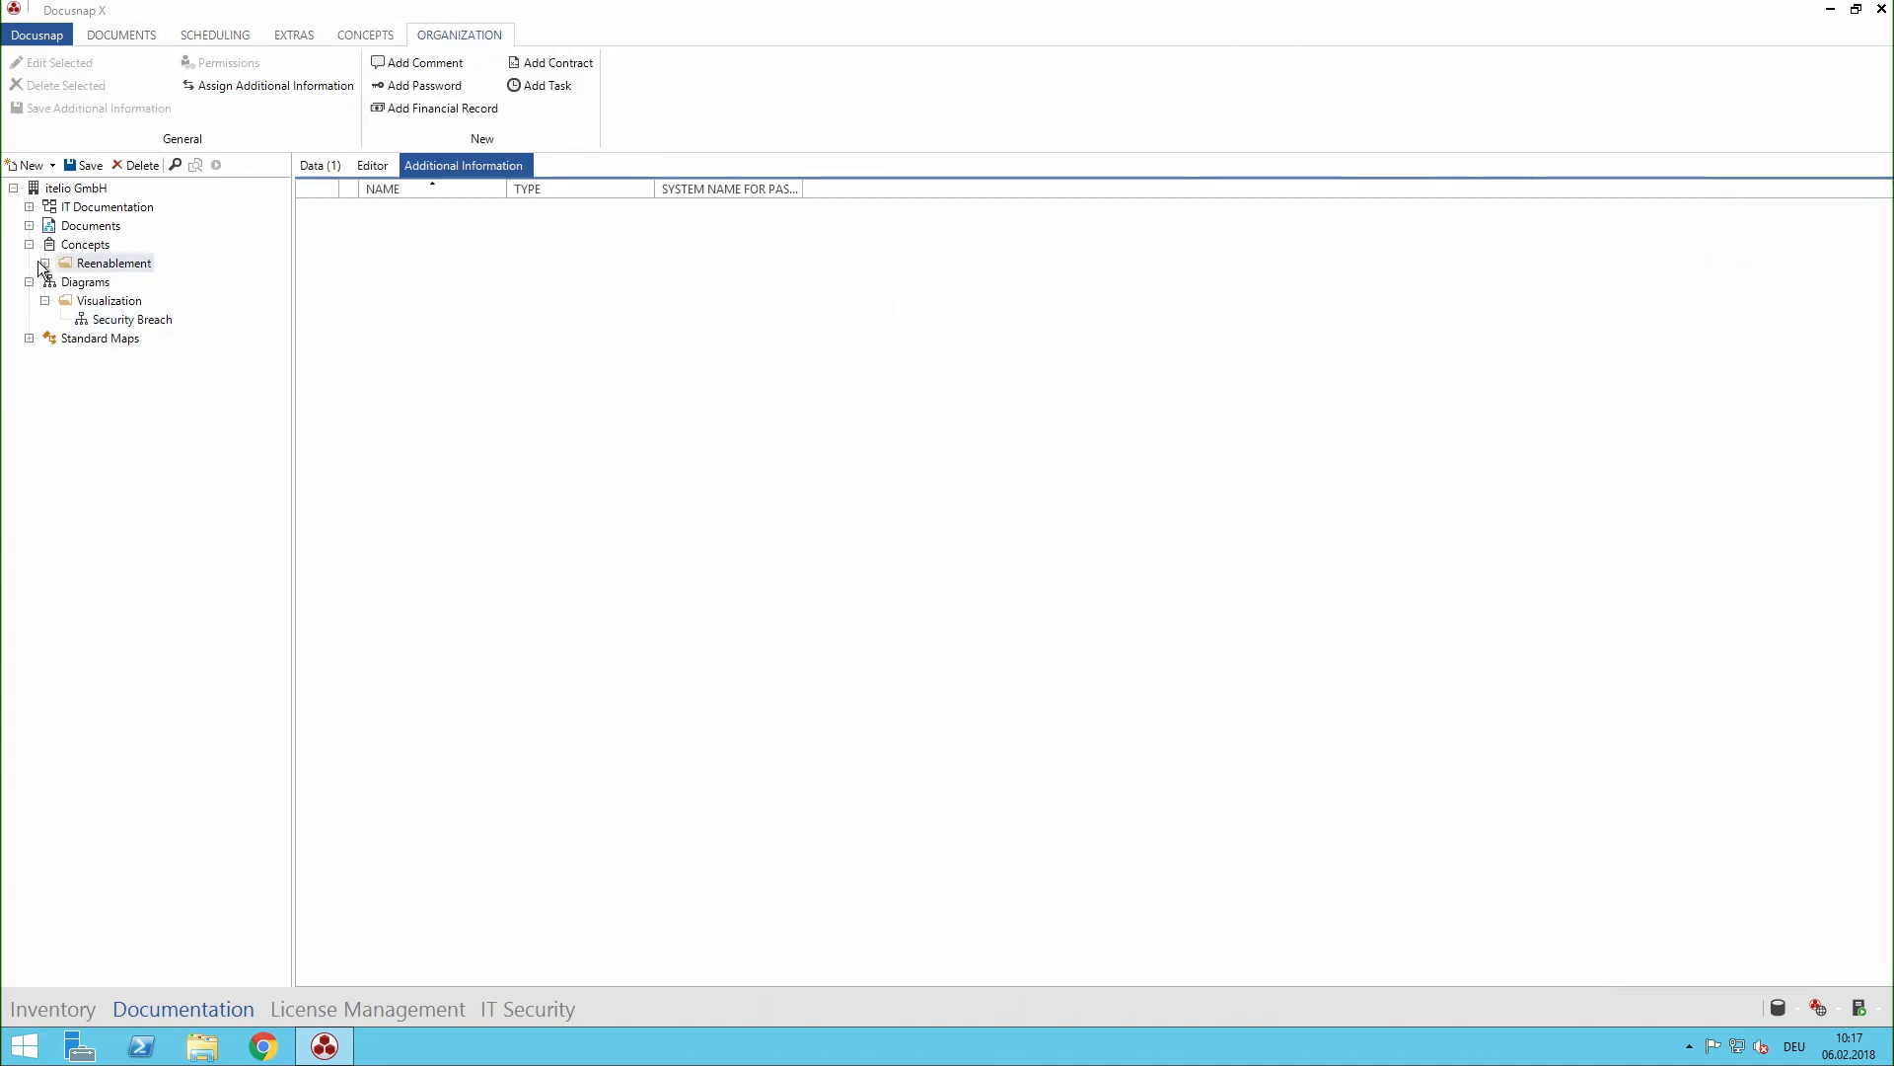
pyautogui.click(46, 264)
pyautogui.click(87, 282)
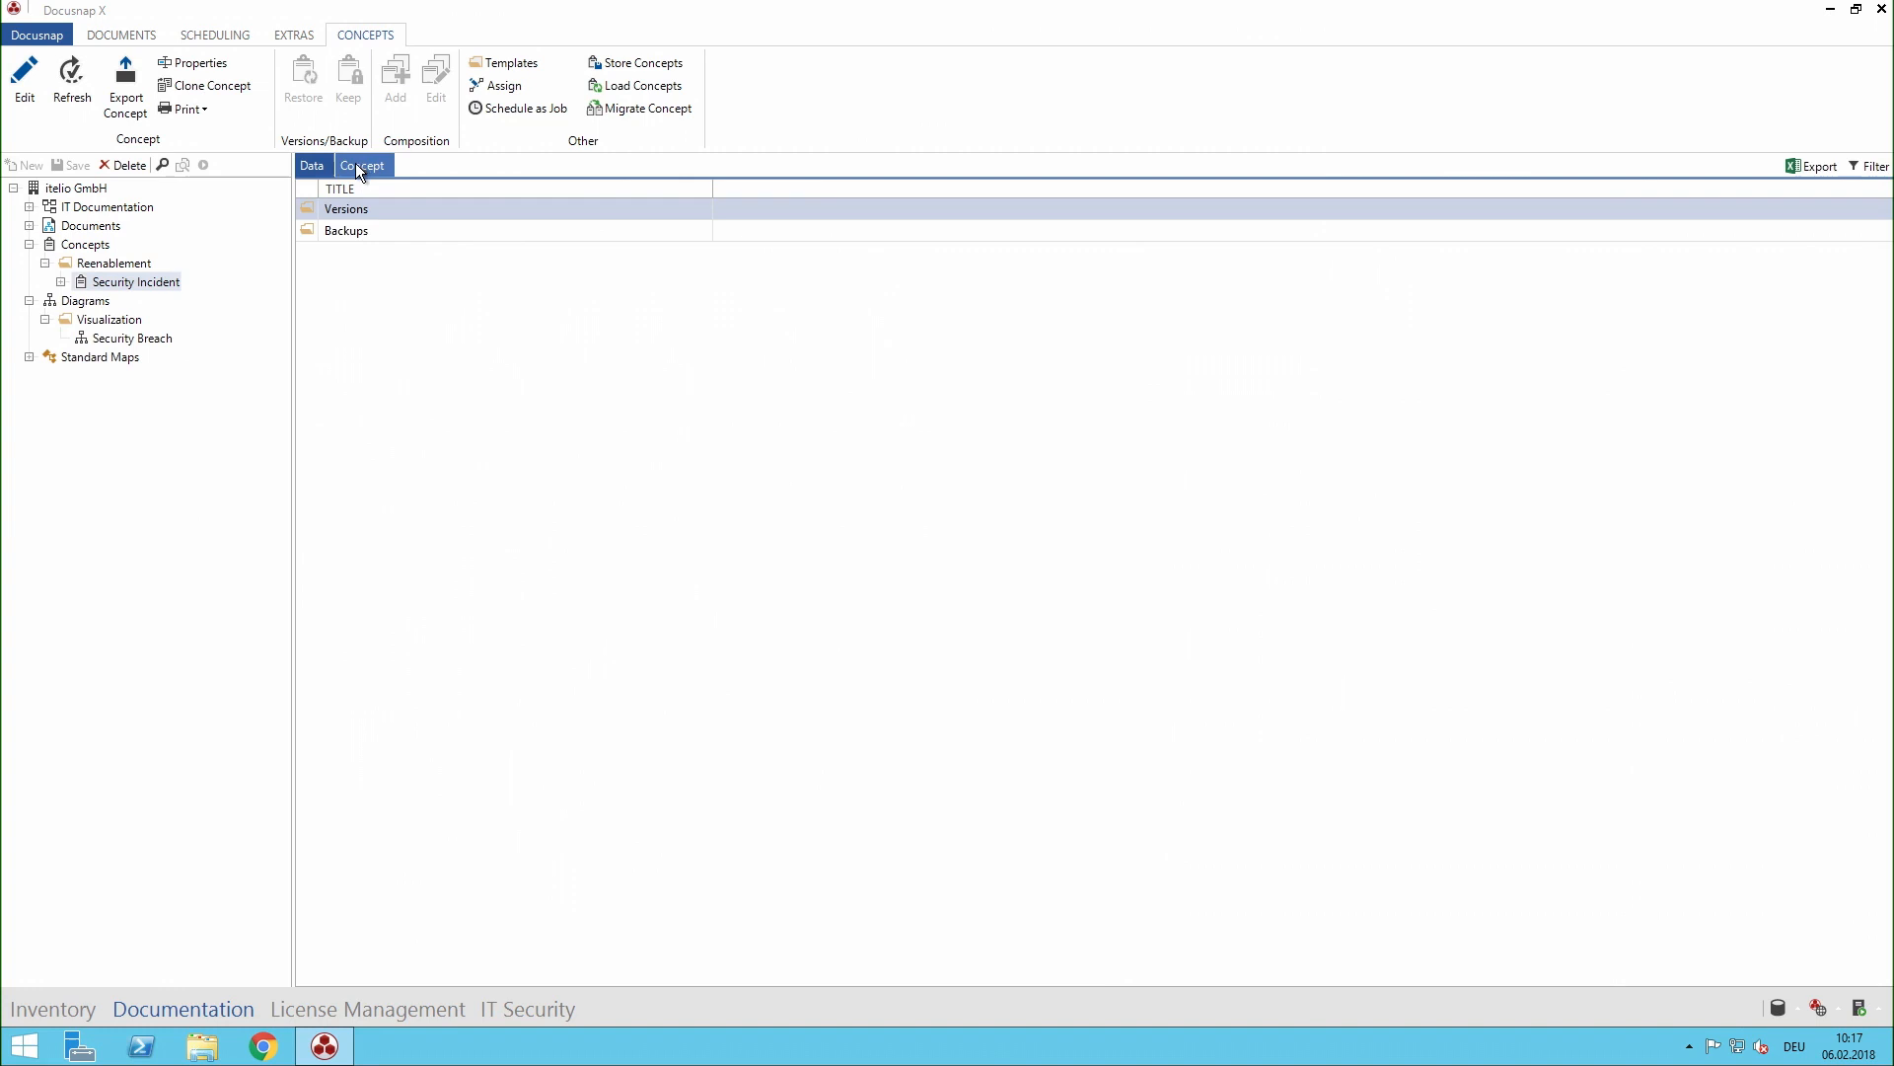
pyautogui.click(358, 167)
pyautogui.scroll(-5, 1099, 482)
pyautogui.scroll(-8, 1103, 494)
pyautogui.scroll(-5, 1105, 495)
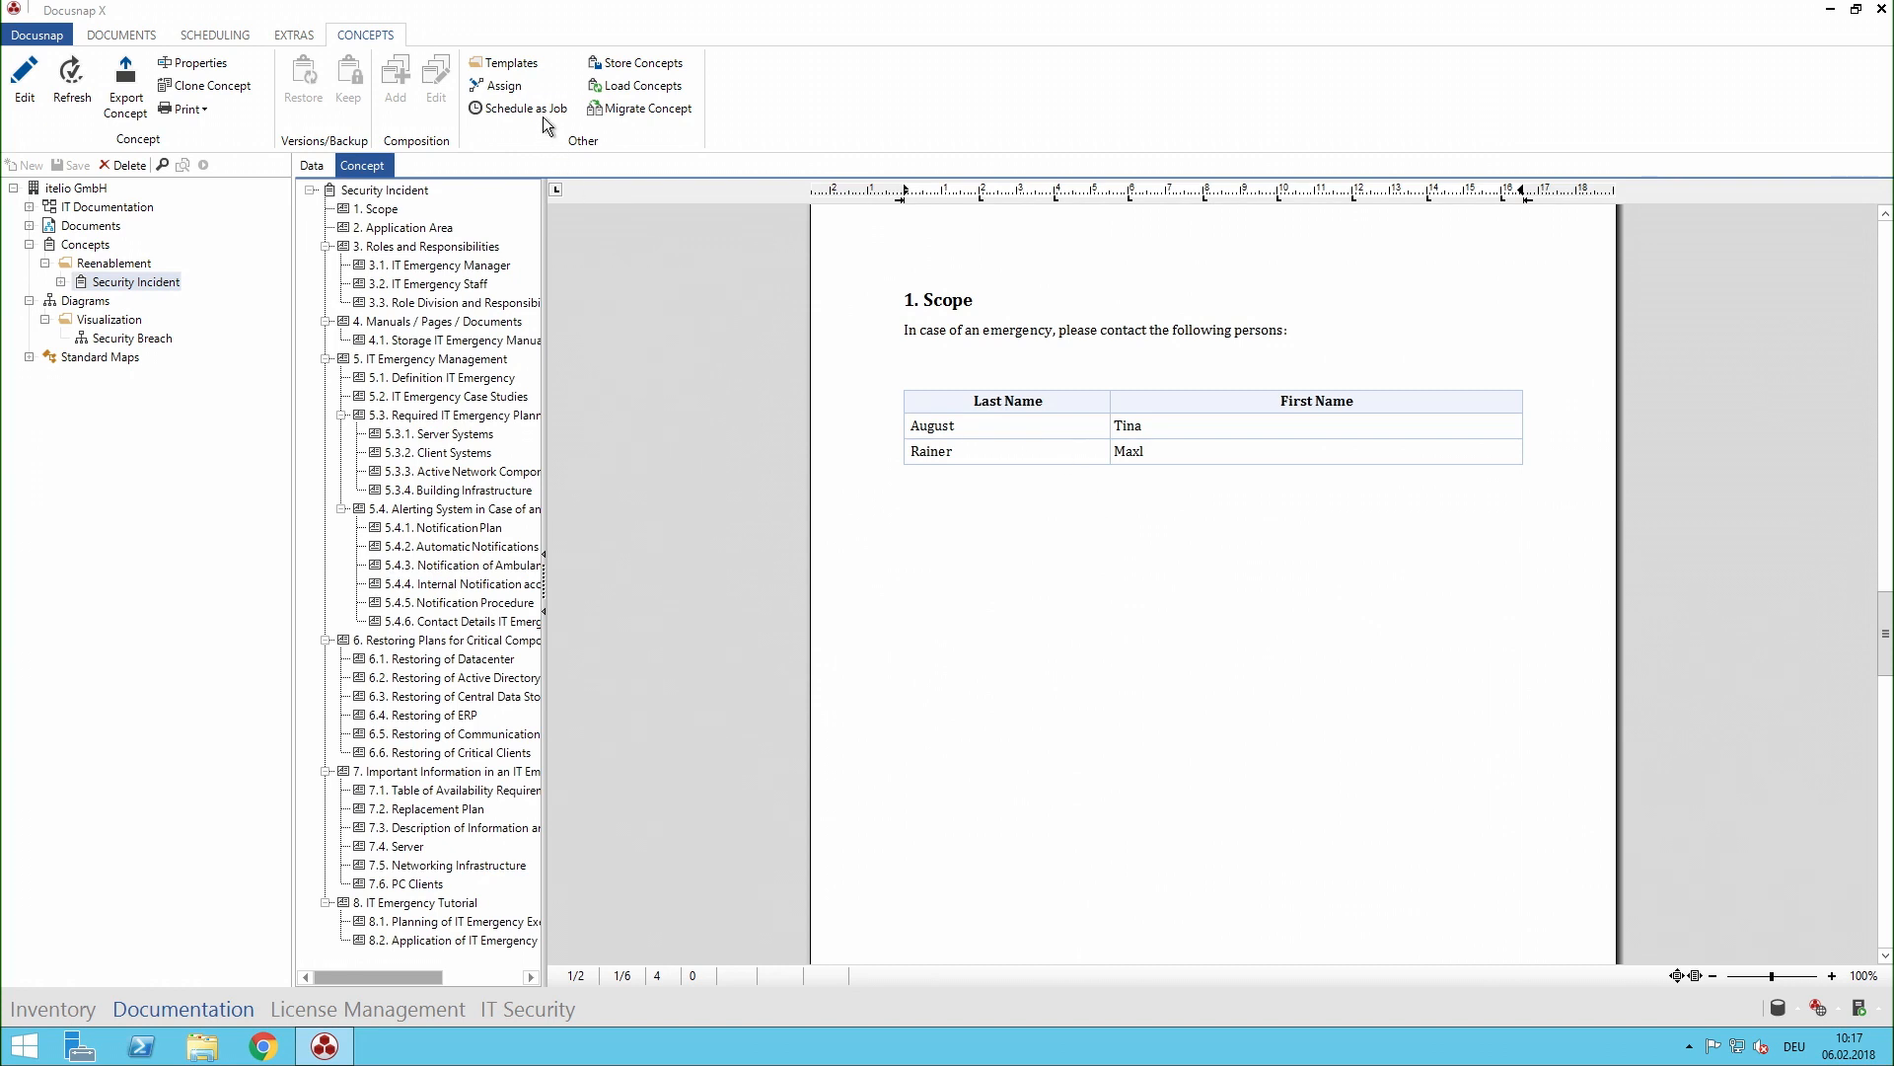
# - Set up a scheduled job for the Security Incident concept with only PDF and DOCX output and Save Version of Old Concept enabled
pyautogui.click(514, 102)
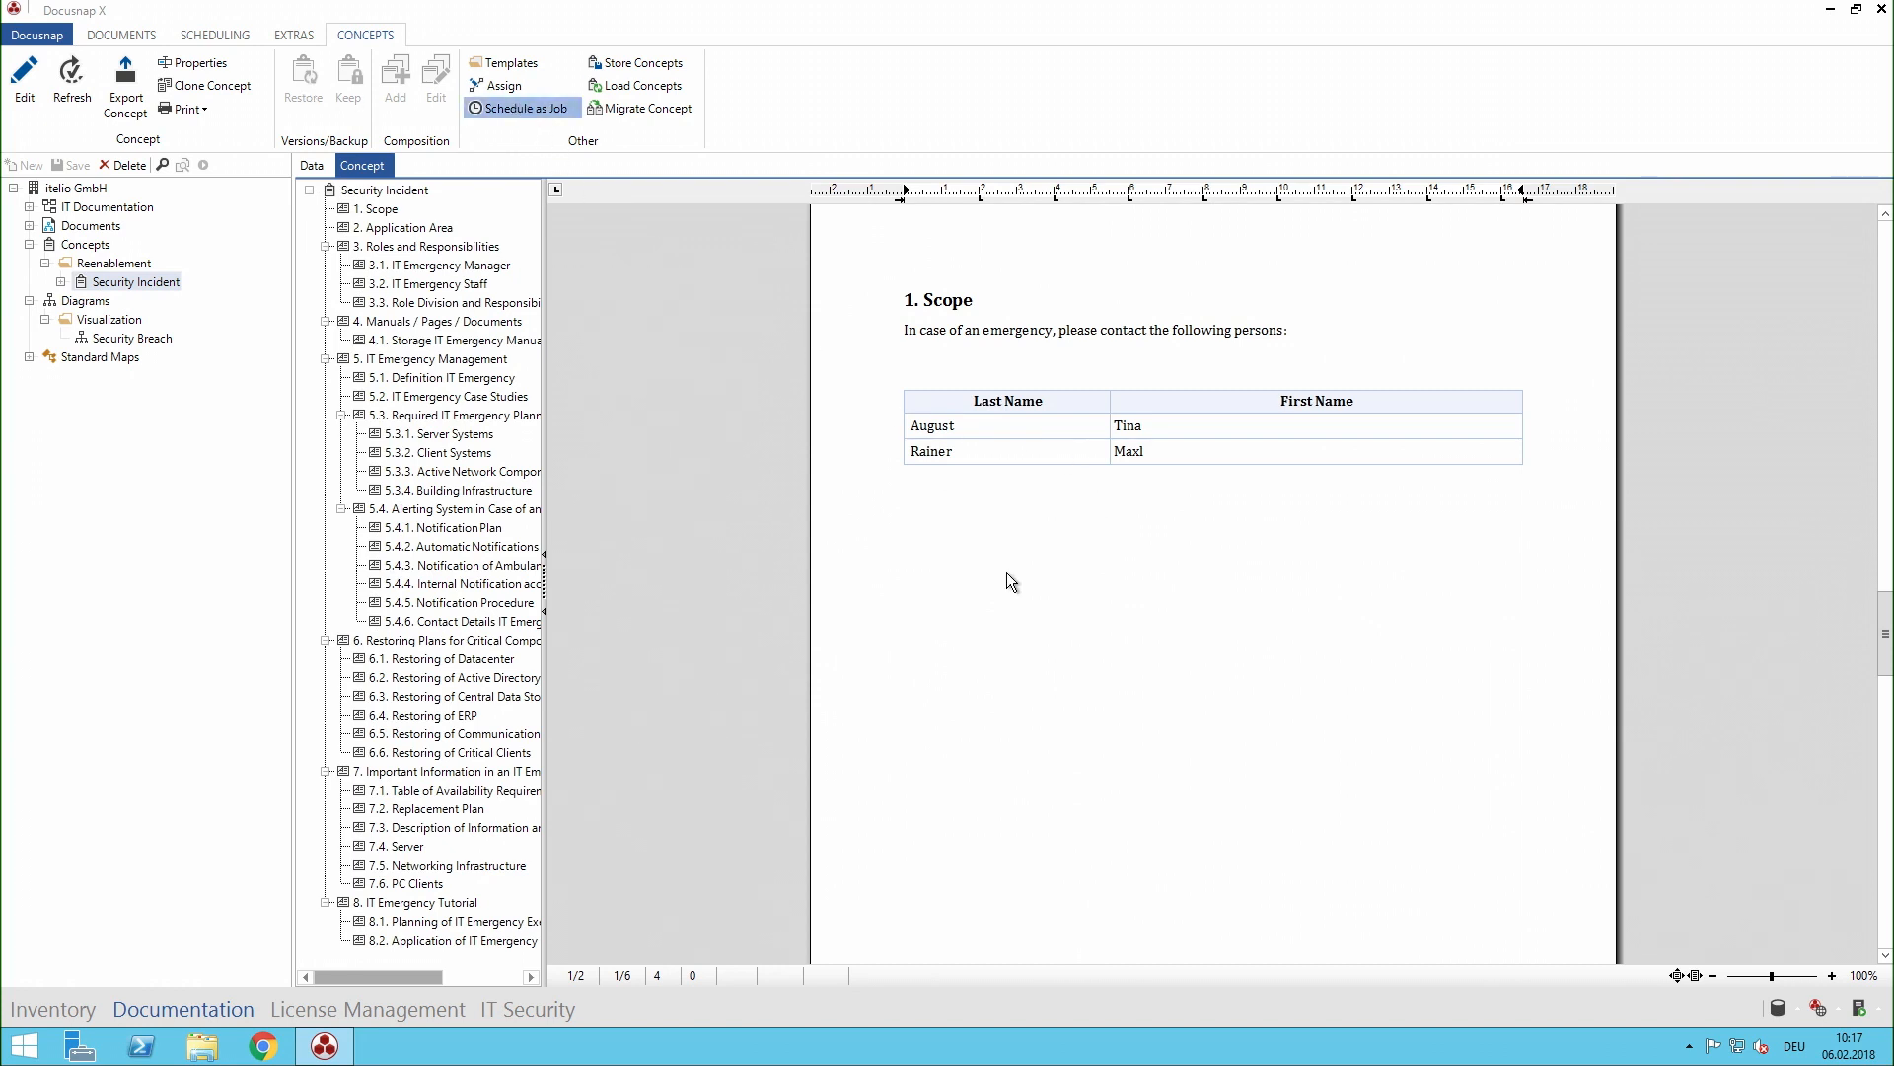
pyautogui.click(1231, 813)
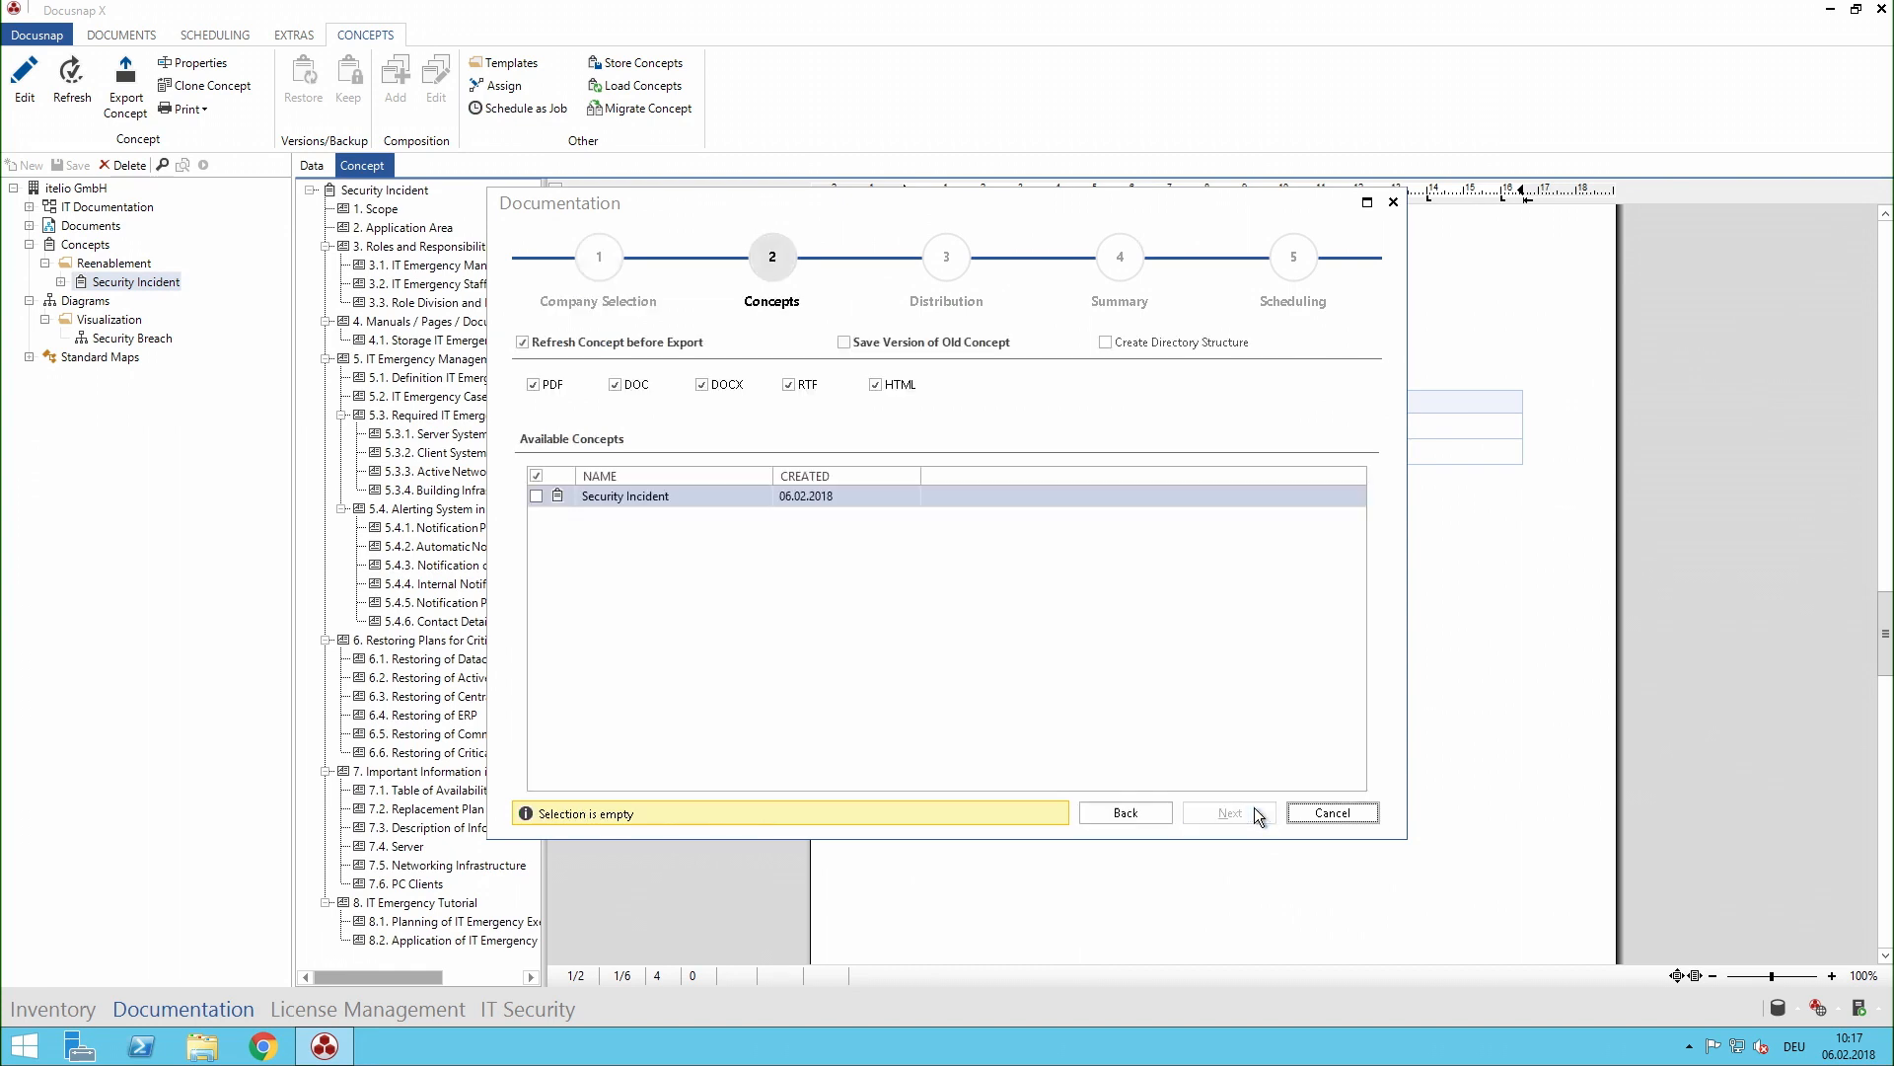
pyautogui.click(624, 385)
pyautogui.click(789, 386)
pyautogui.click(910, 387)
pyautogui.click(916, 346)
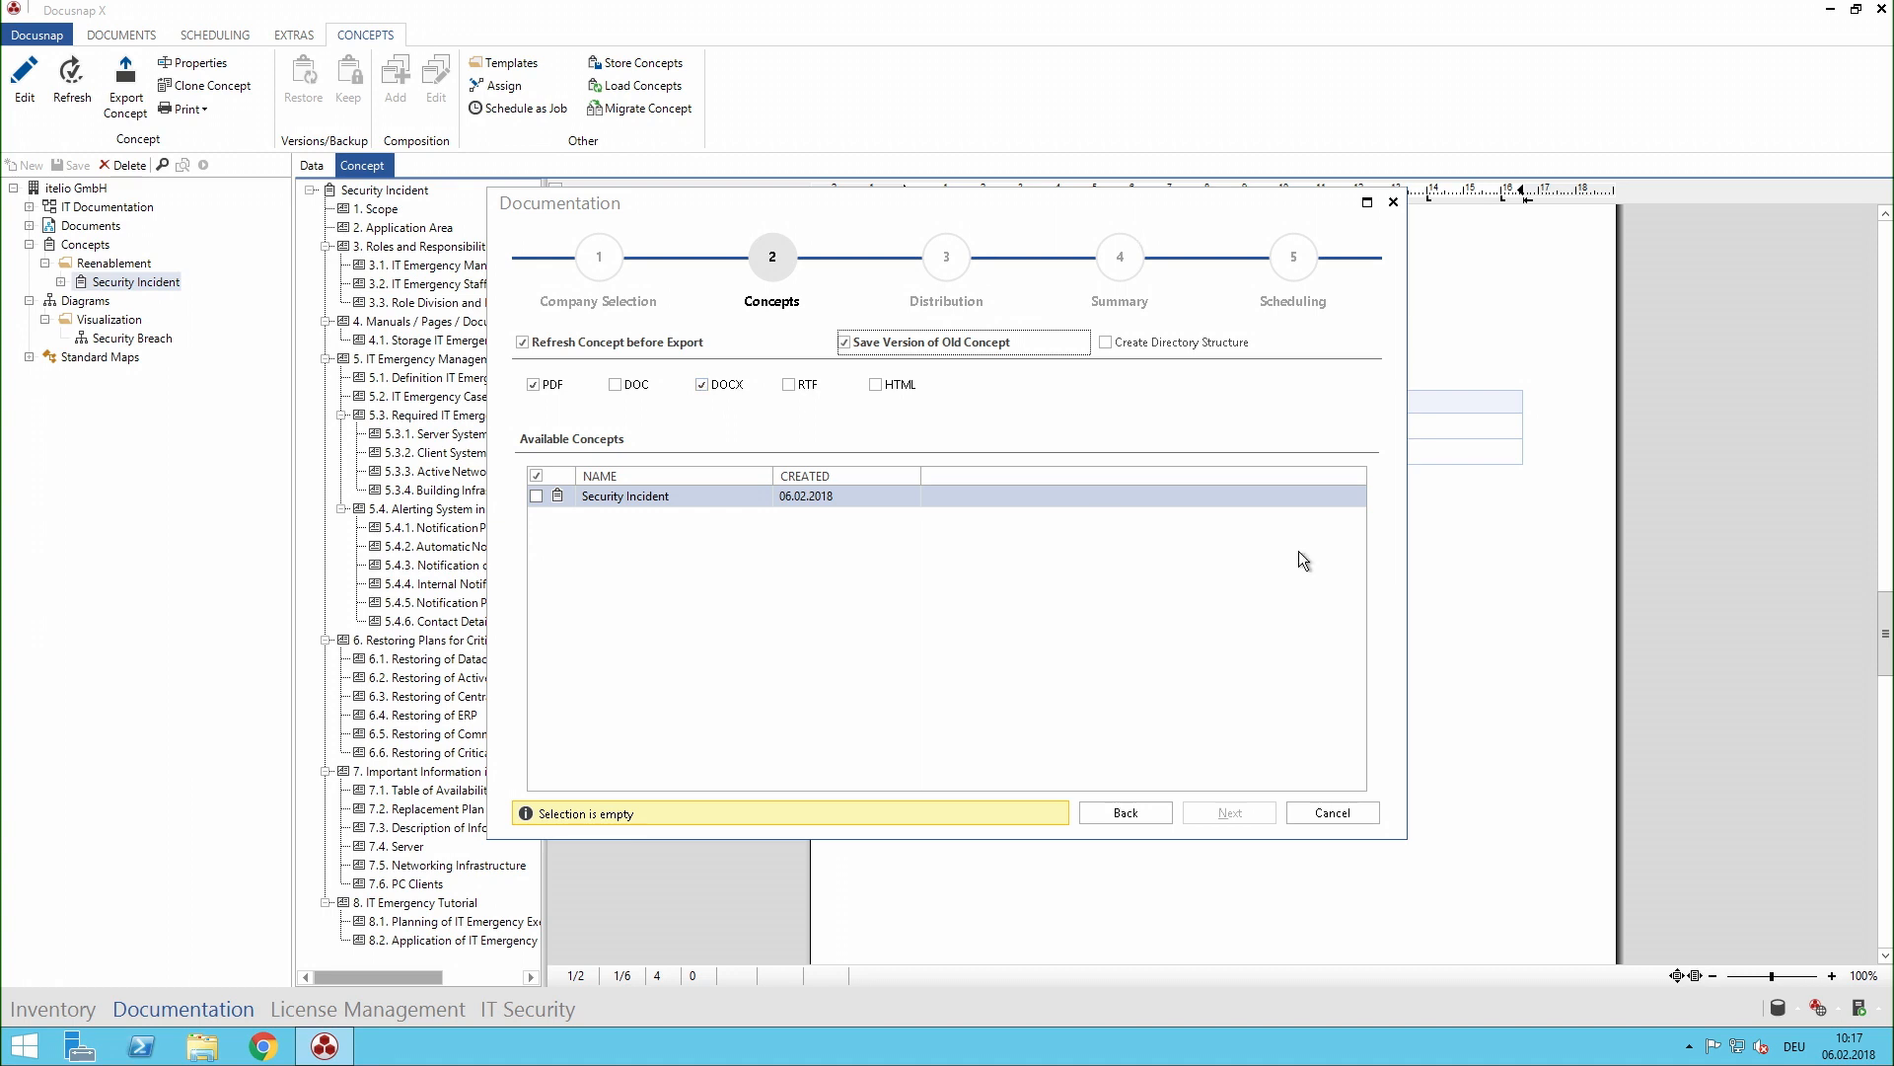
pyautogui.click(536, 495)
pyautogui.click(1224, 811)
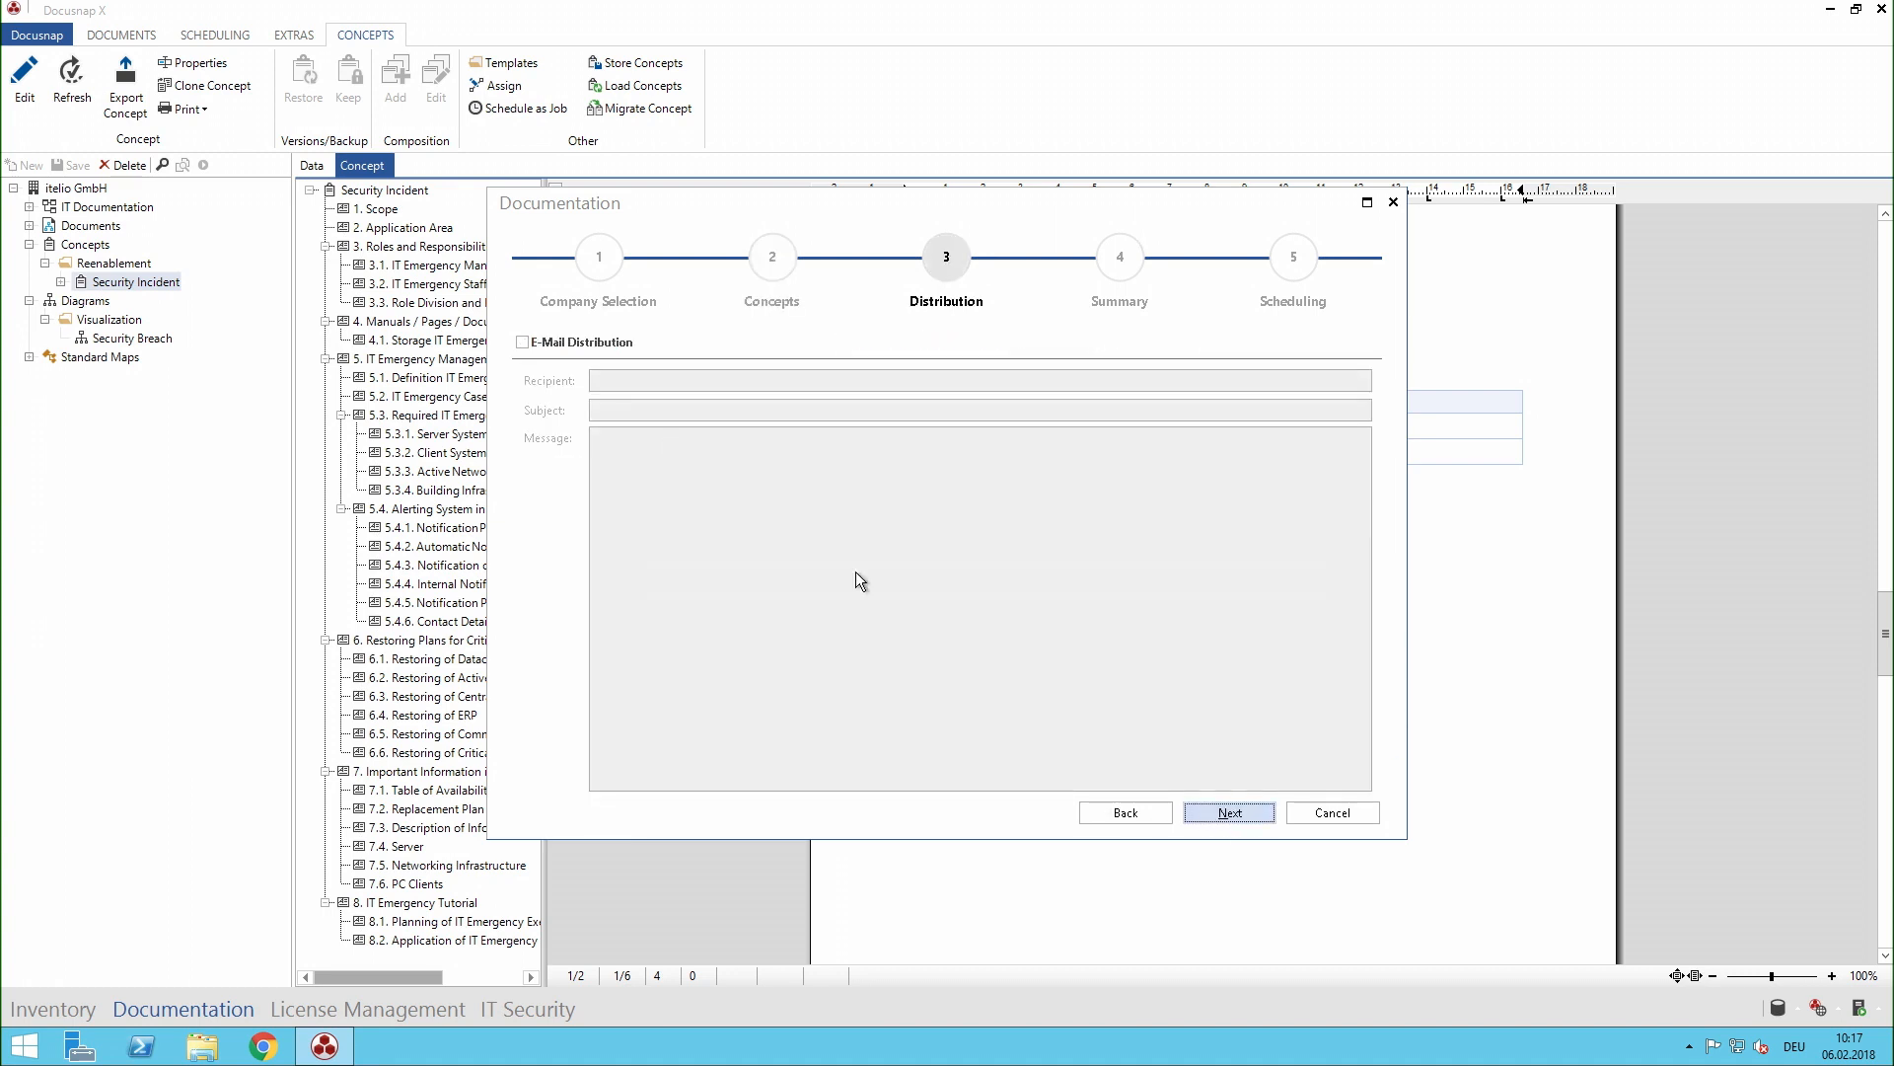
# - Try the E-Mail Distribution option for the scheduled concept job, leave it disabled, and cancel the job setup
pyautogui.click(559, 348)
pyautogui.click(559, 348)
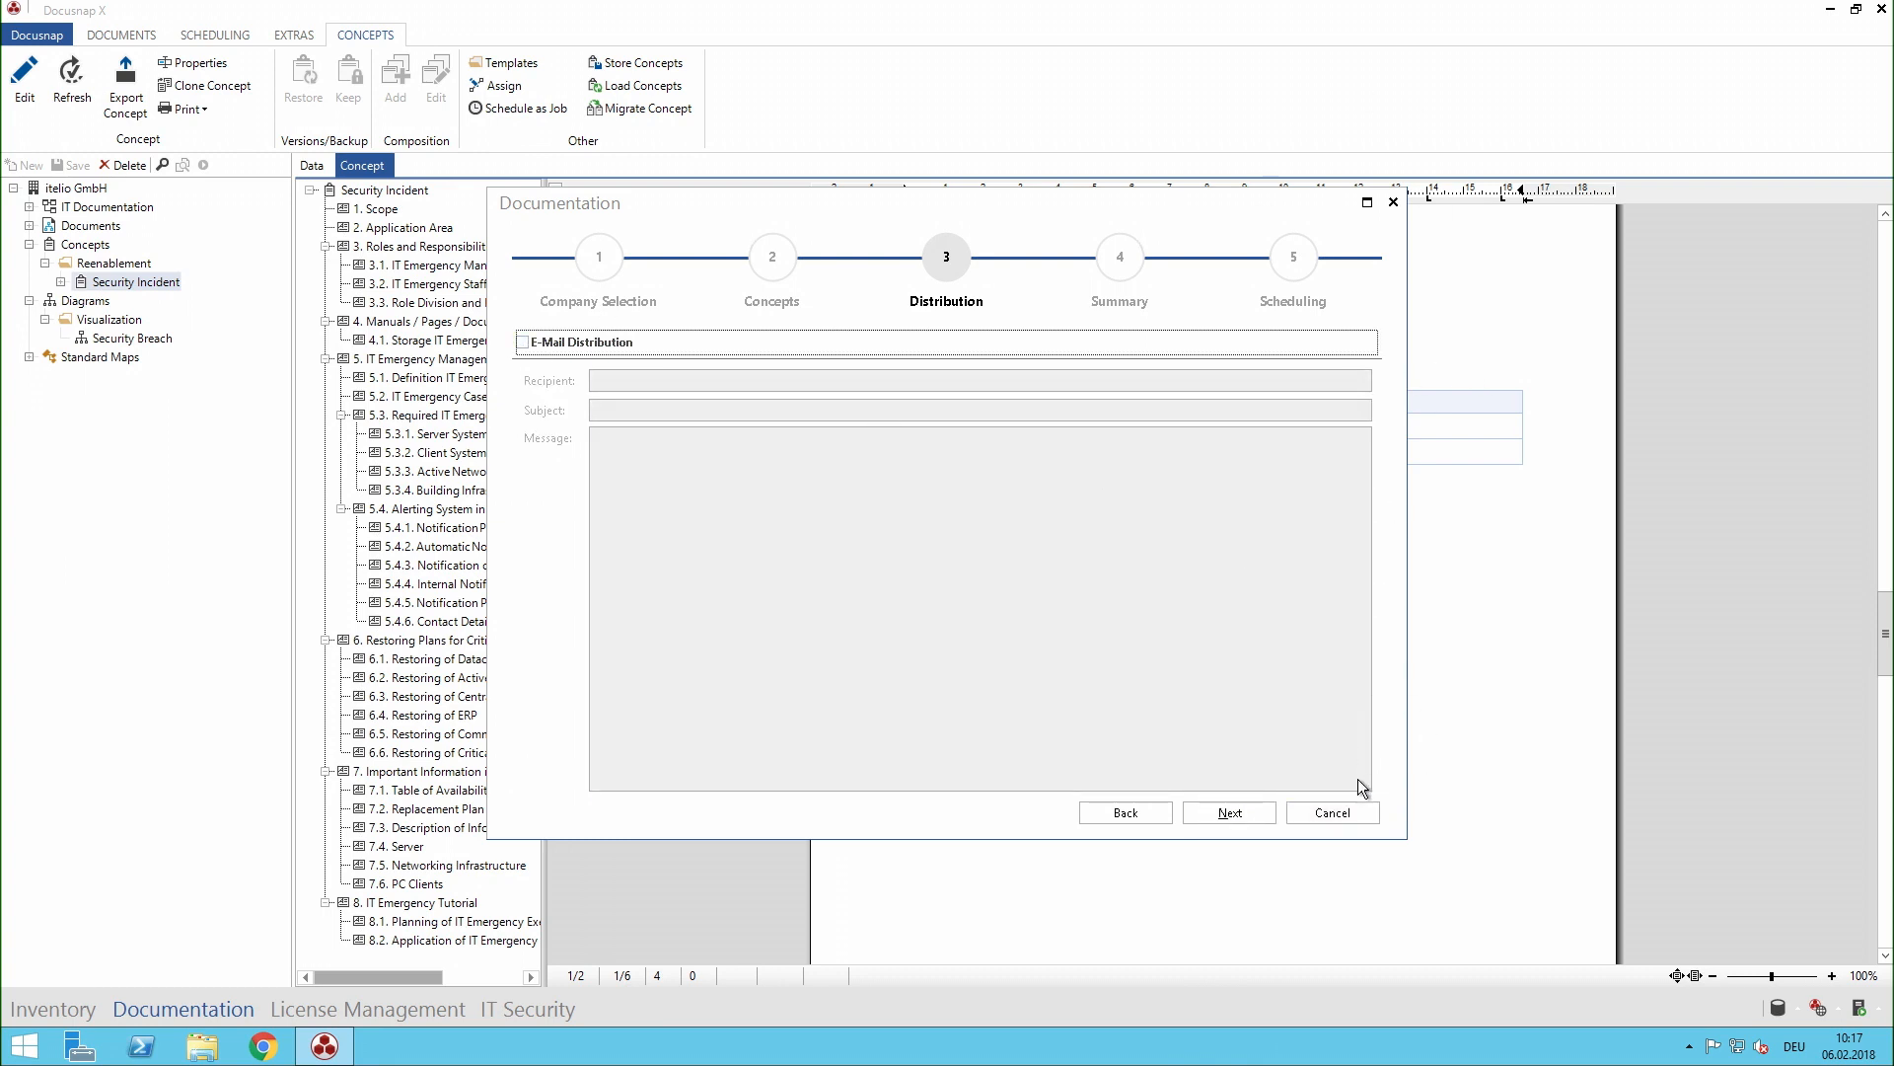
pyautogui.click(1369, 819)
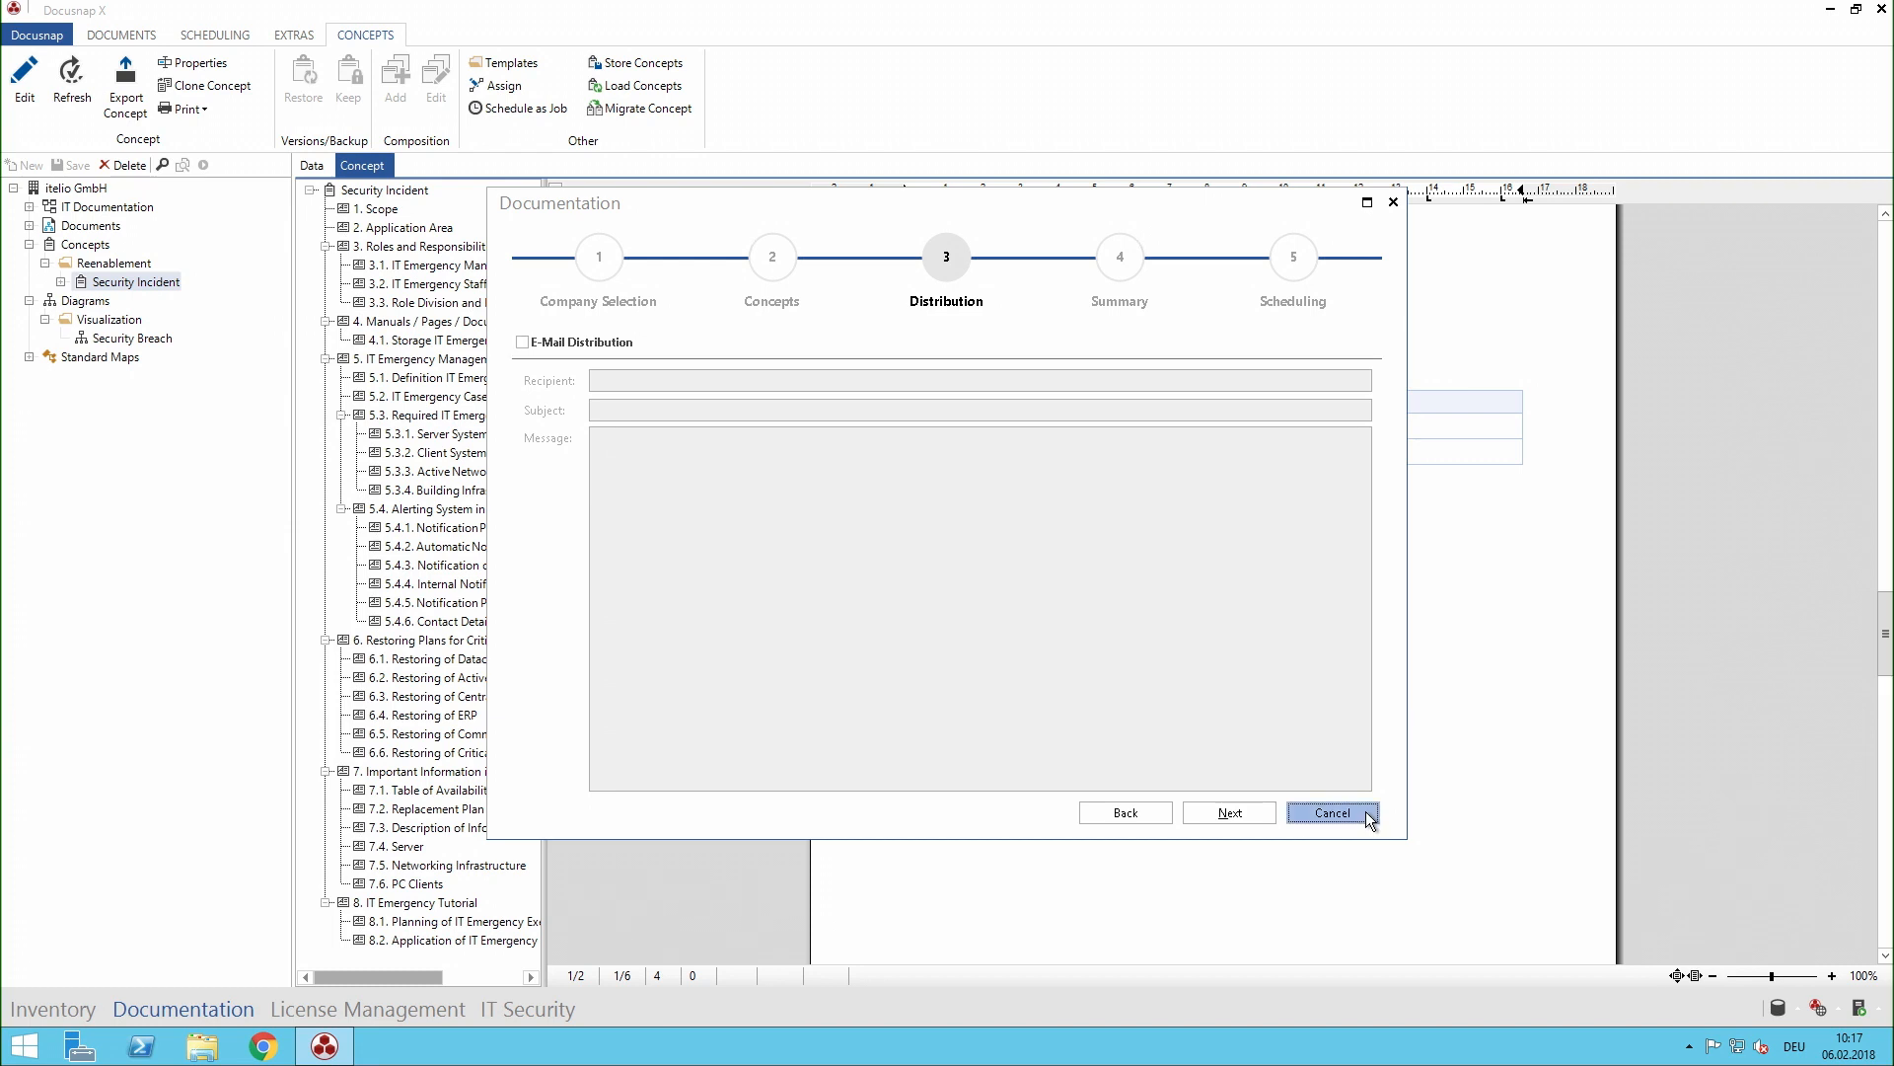
# - Refresh the Security Incident concept with the current data and check the contacts table in section 1. Scope
pyautogui.click(77, 109)
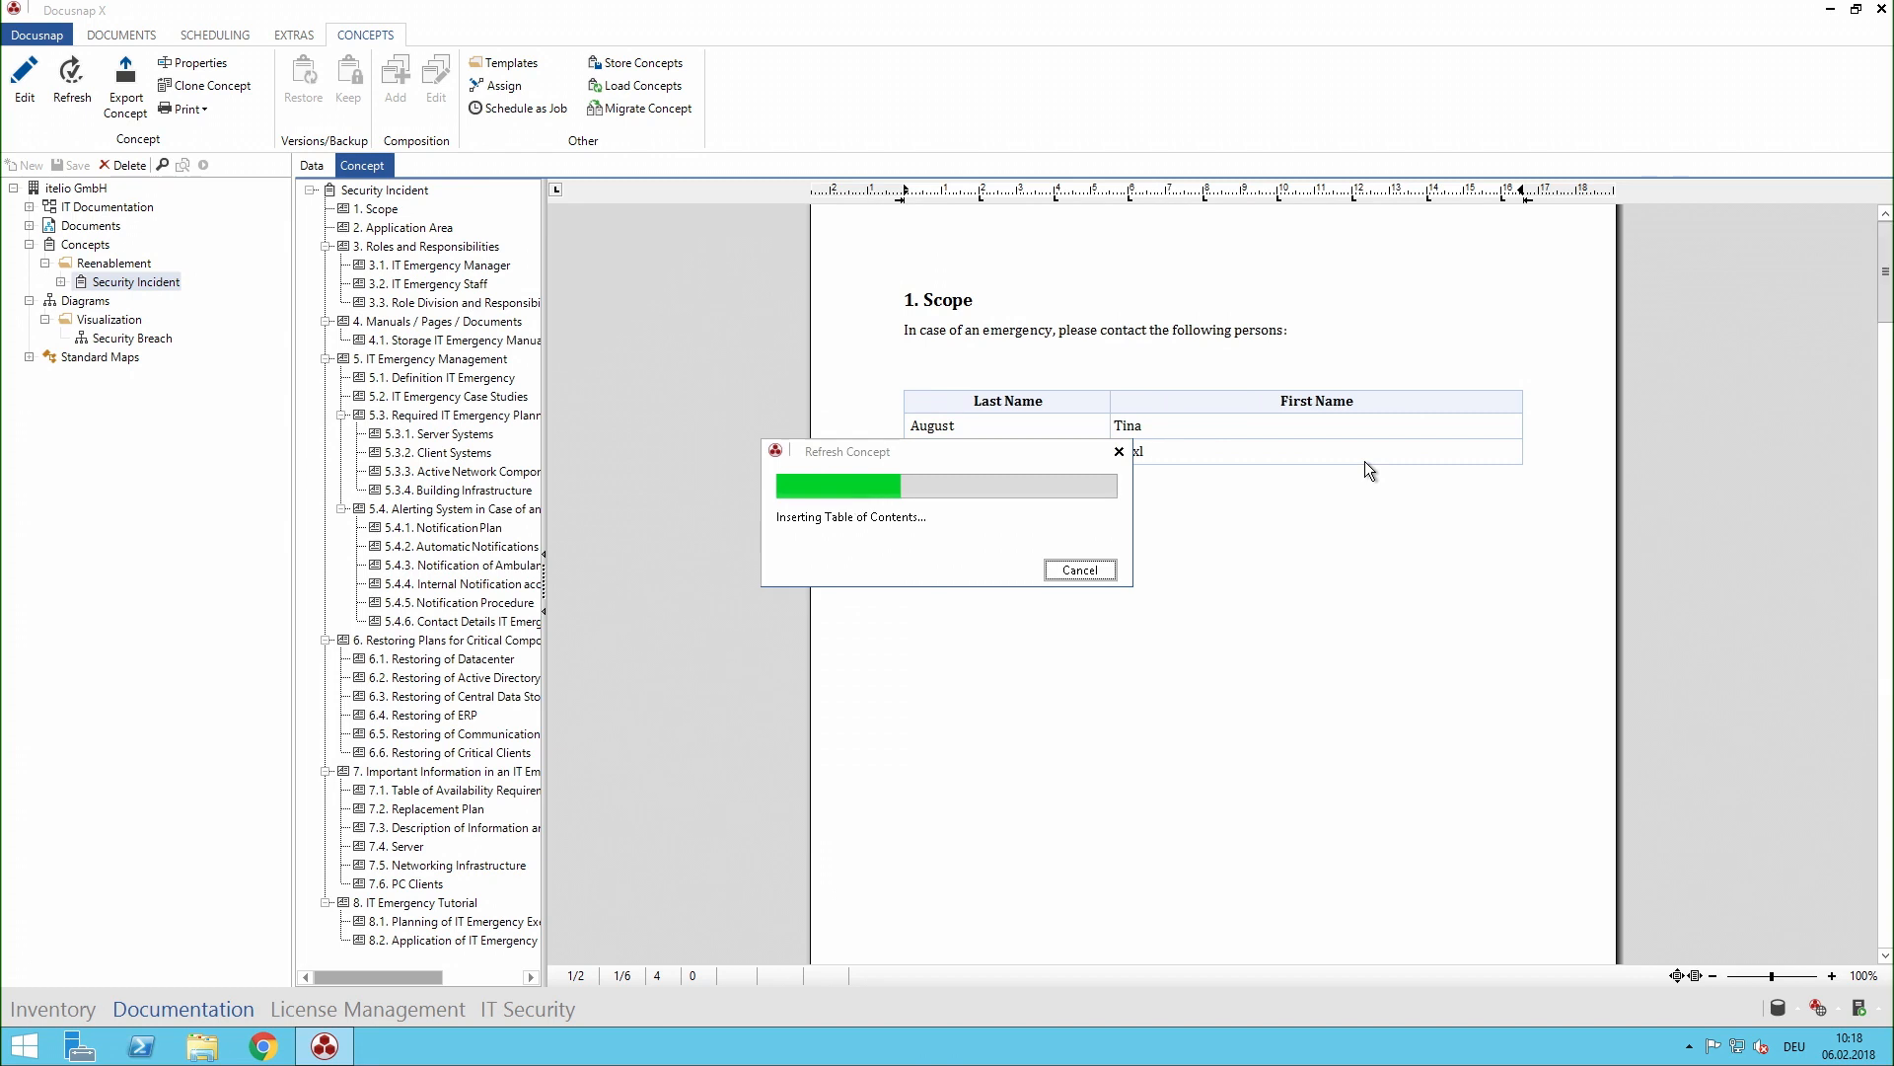
pyautogui.scroll(10, 1259, 361)
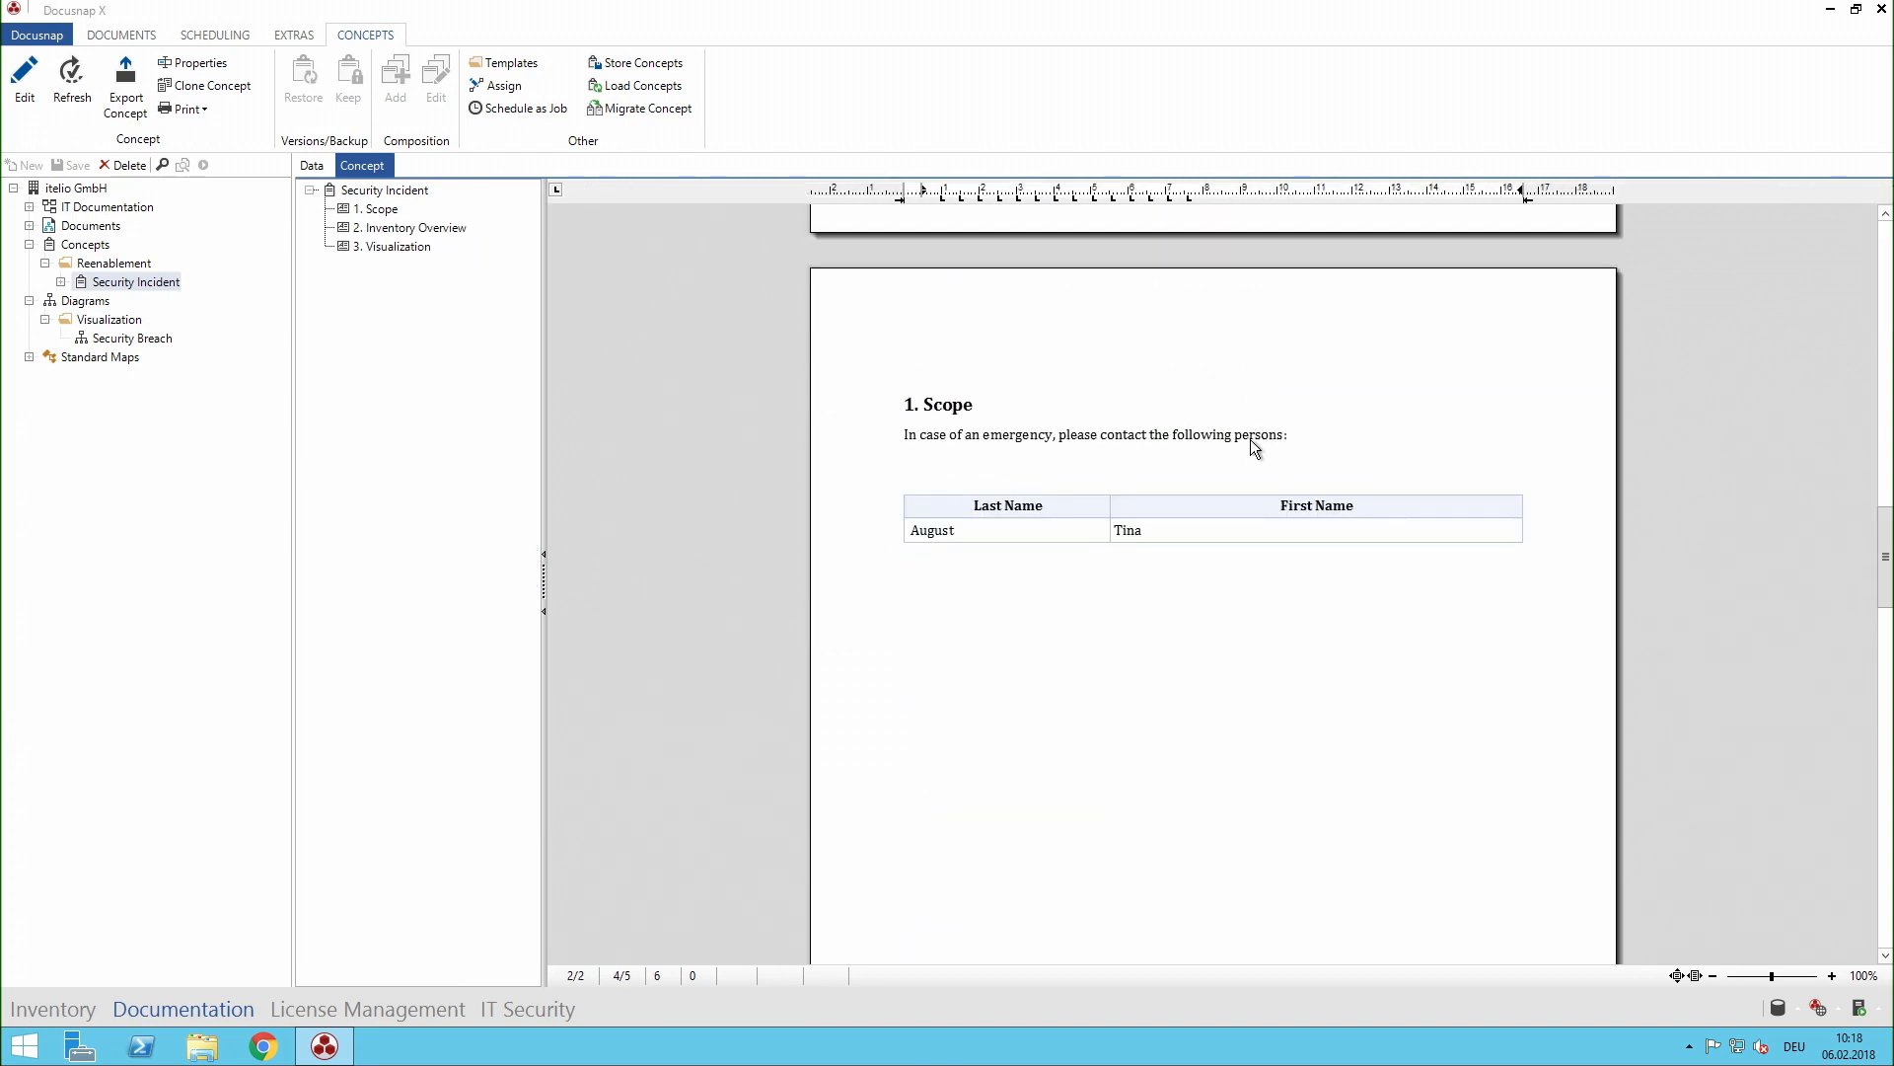
pyautogui.scroll(2, 1234, 554)
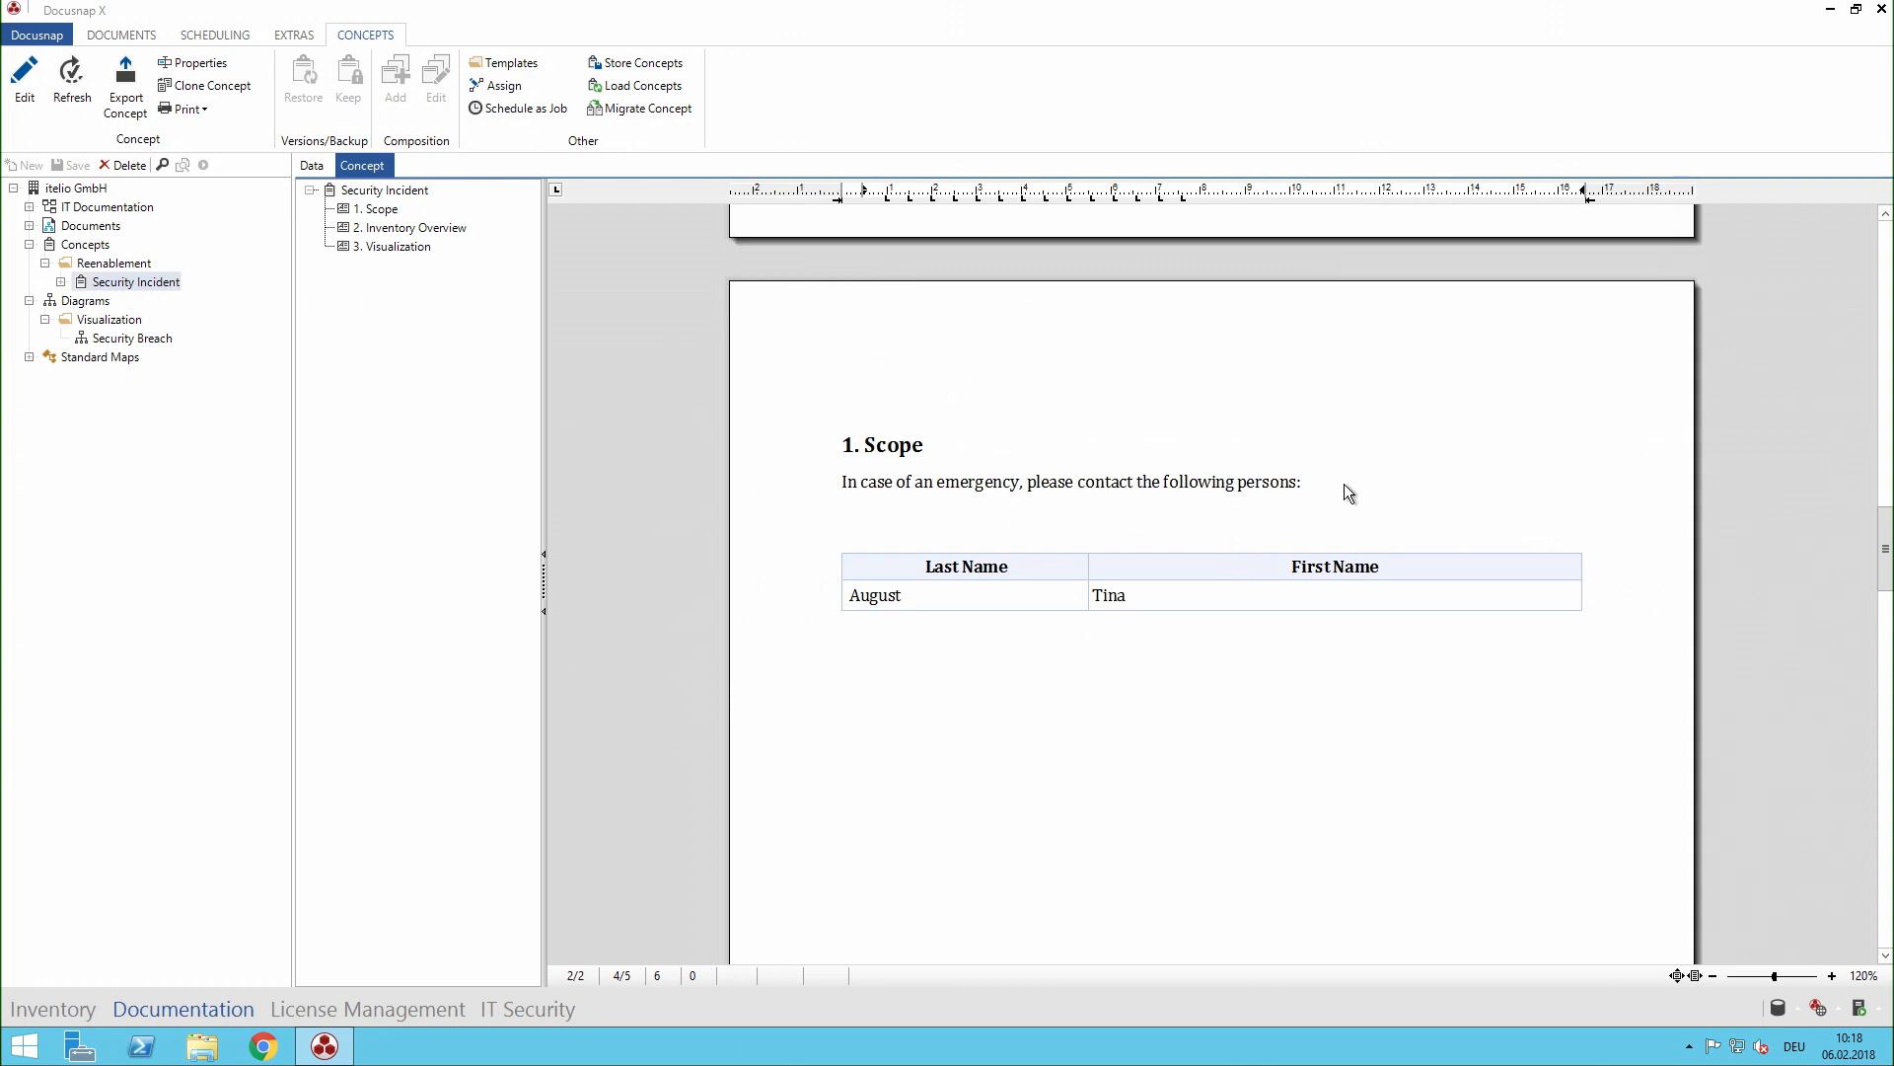
pyautogui.scroll(-10, 1115, 602)
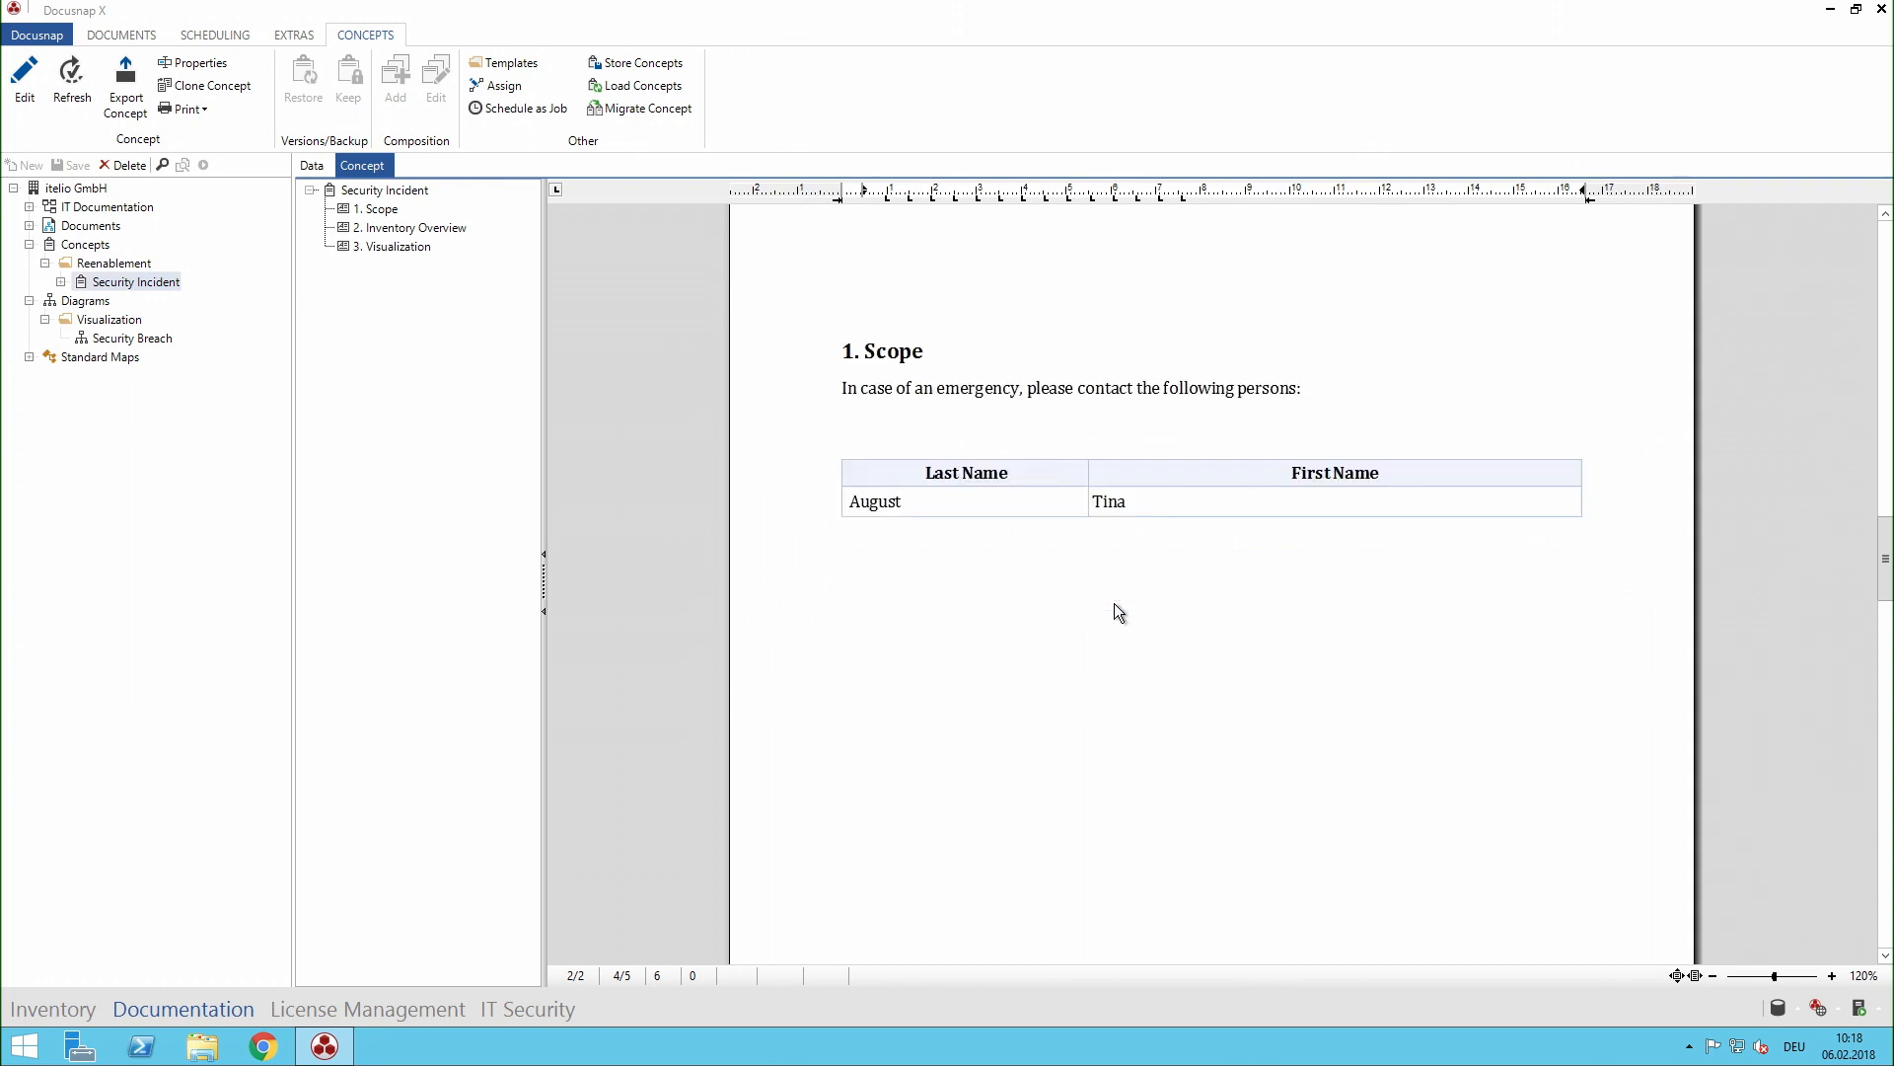
# - Examine the operating system tables in section 2. Inventory Overview and the diagram in section 3. Visualization of the refreshed concept
pyautogui.scroll(-10, 1169, 602)
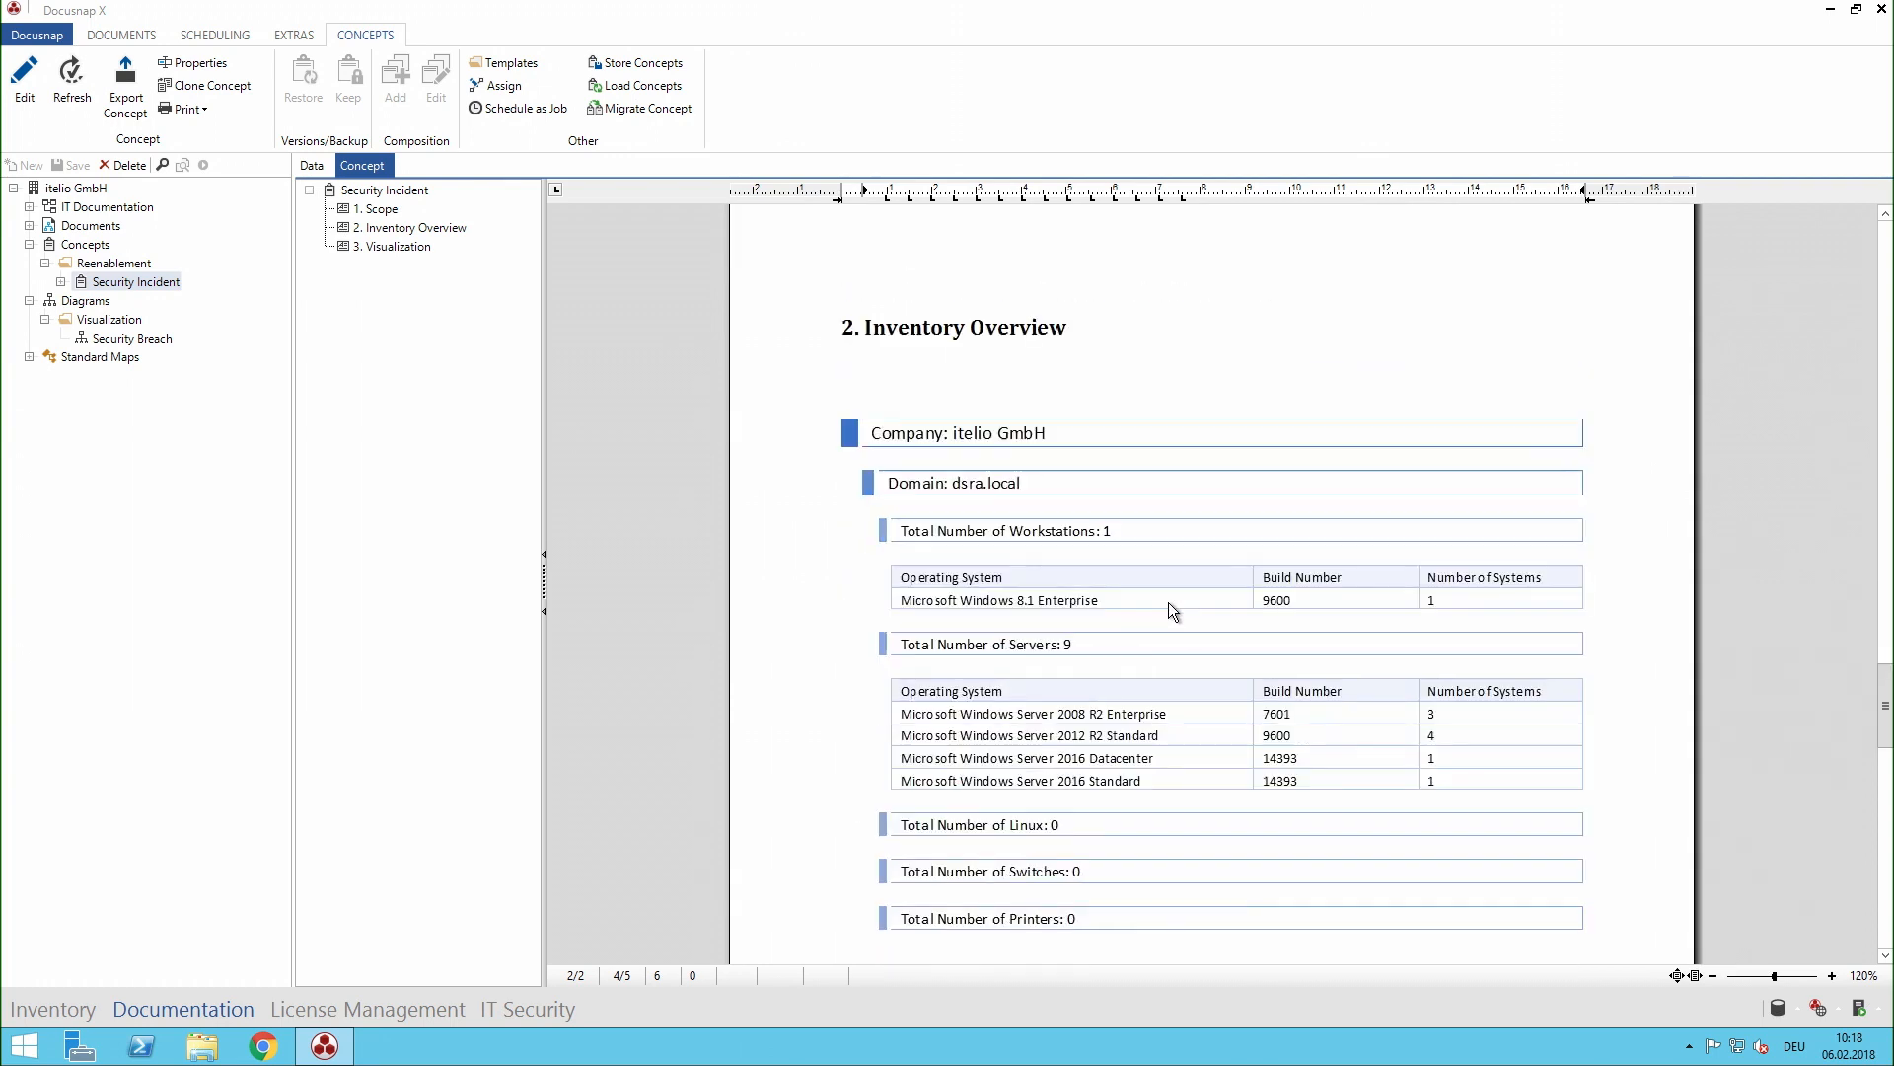
pyautogui.scroll(4, 1169, 604)
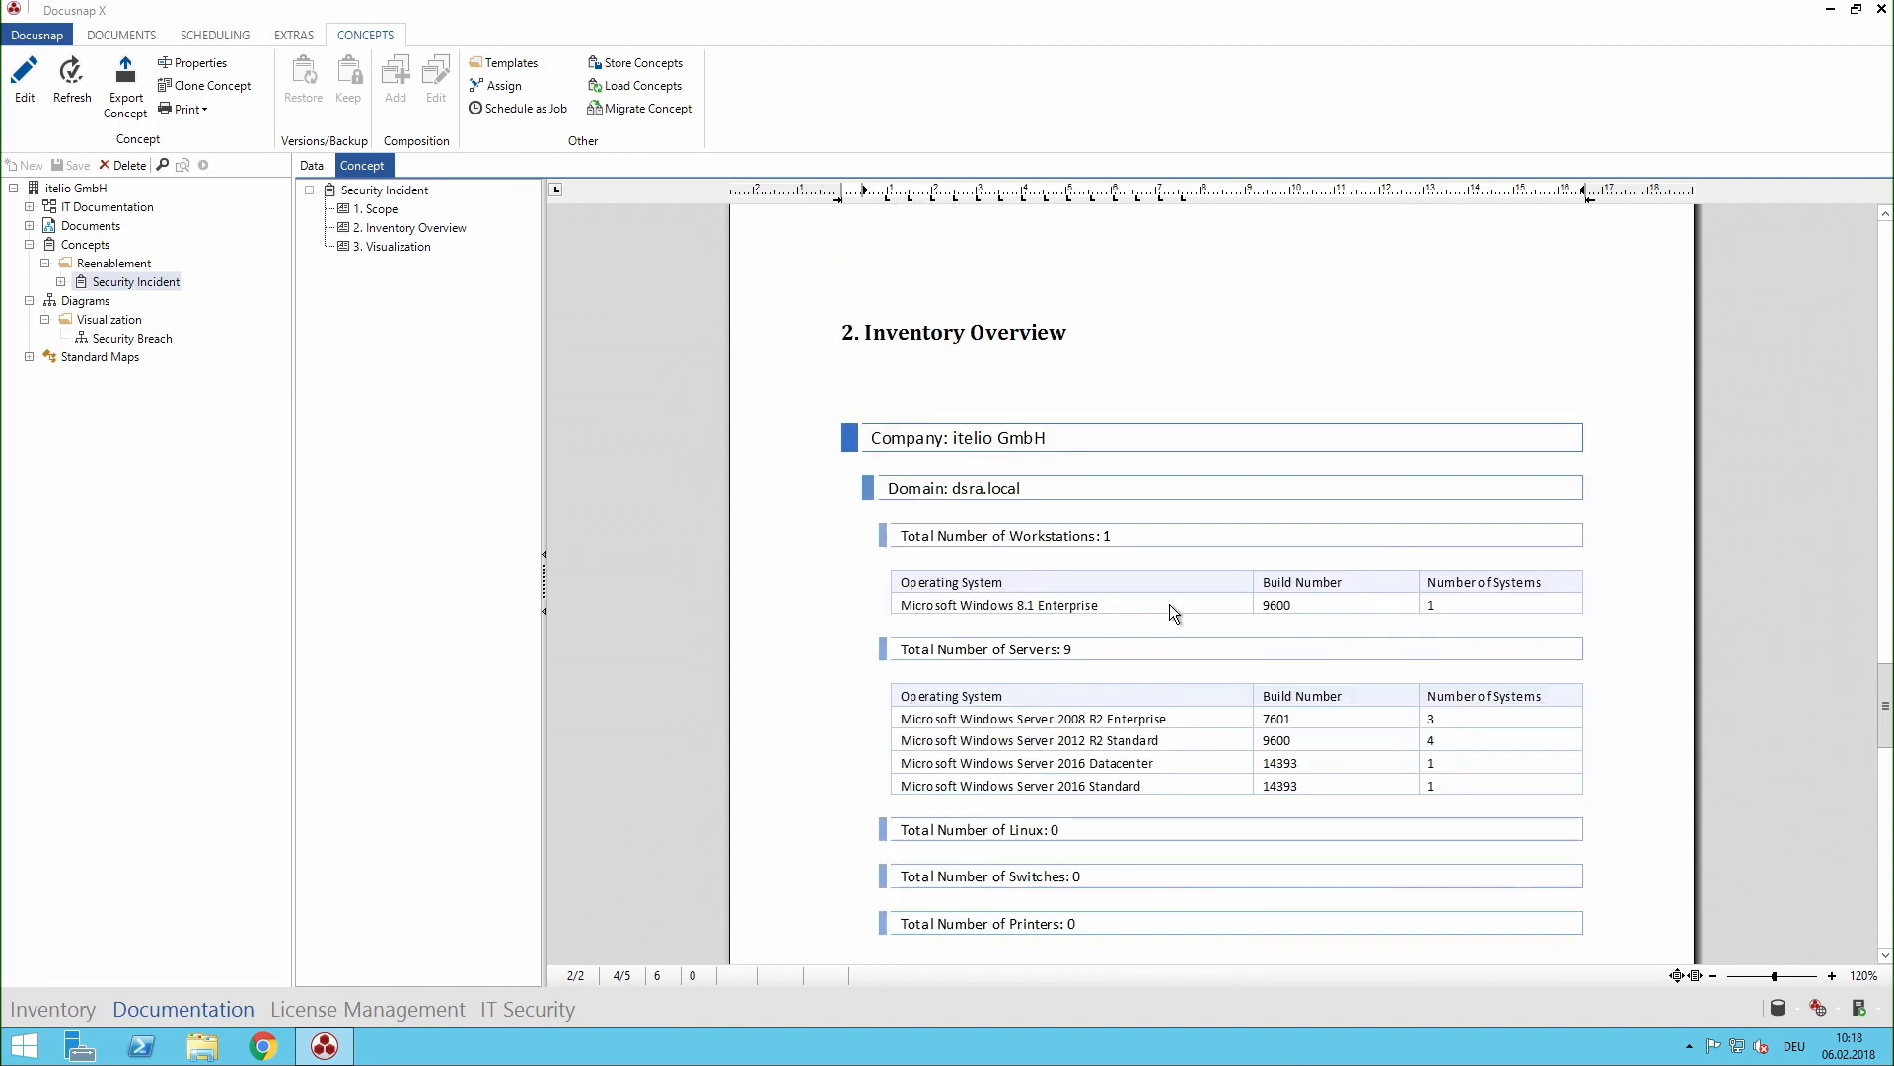
pyautogui.scroll(1, 1169, 604)
pyautogui.scroll(-15, 1169, 613)
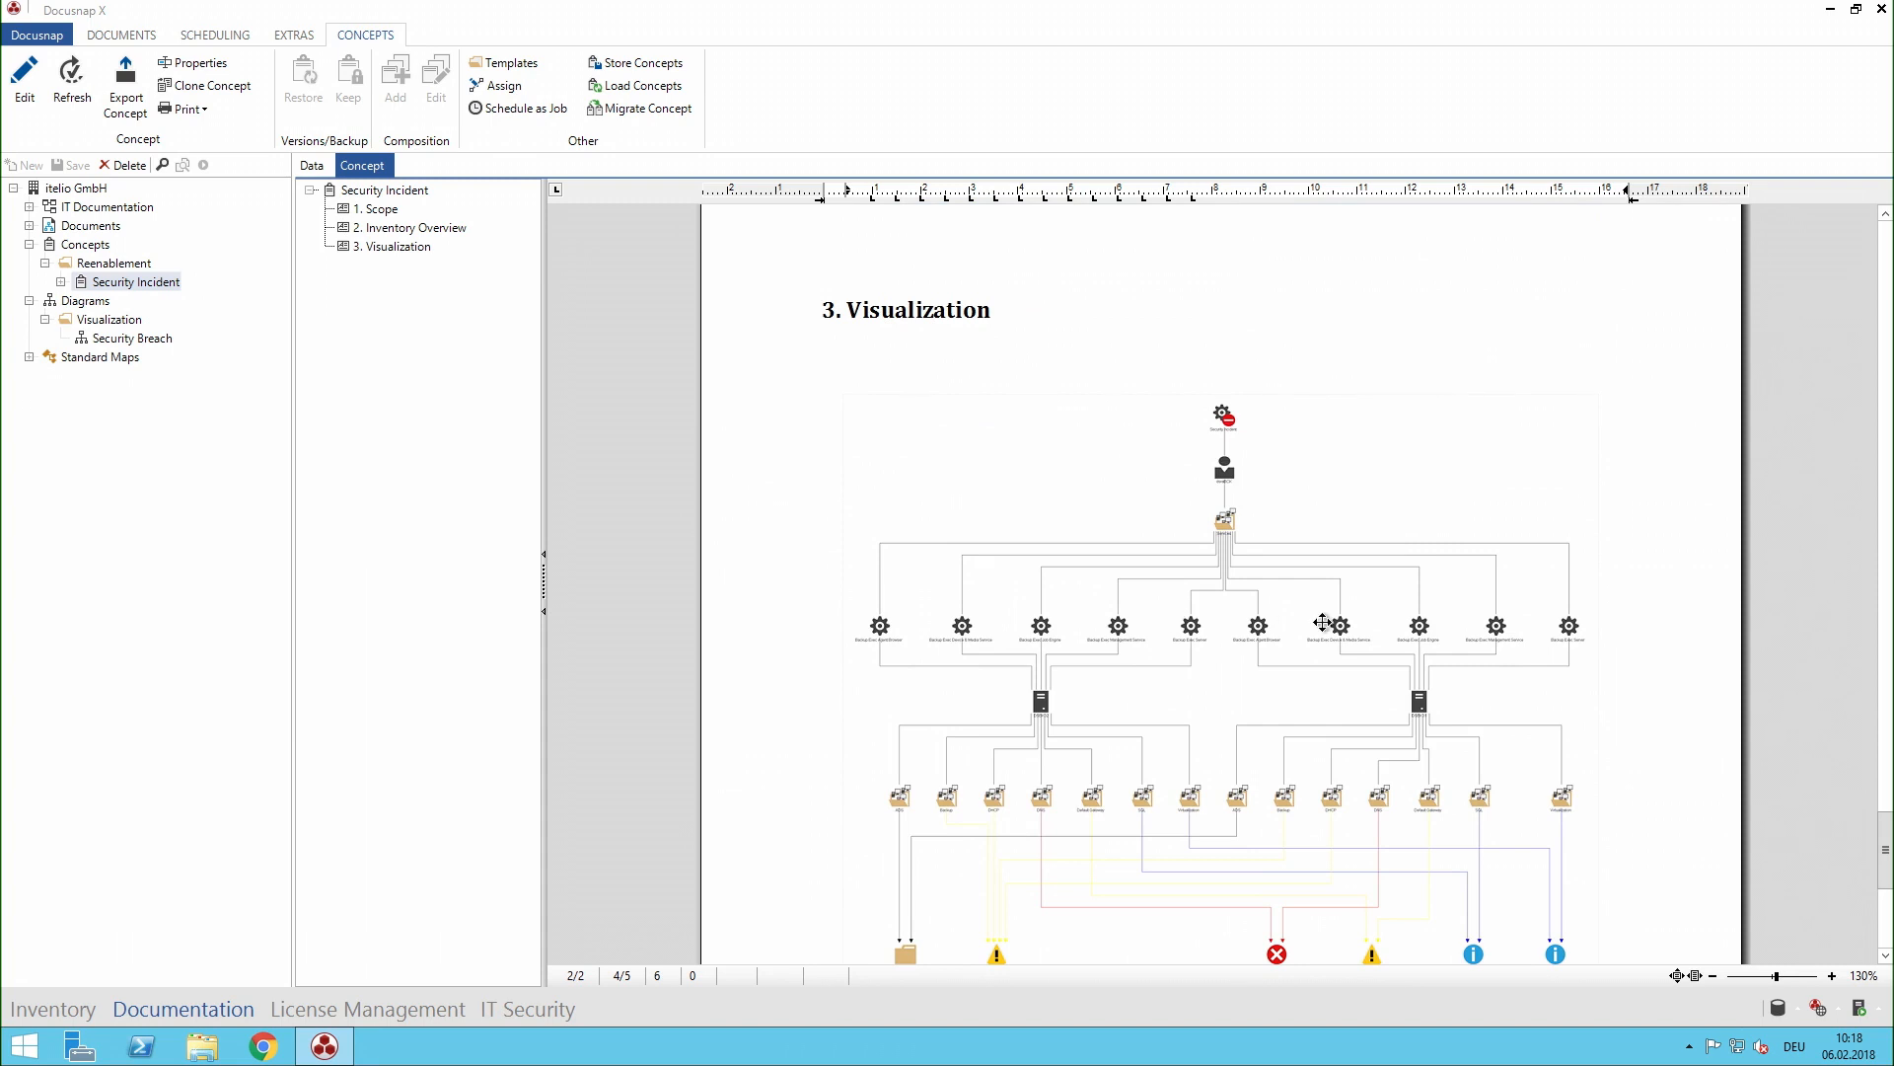
pyautogui.scroll(-3, 1323, 625)
pyautogui.scroll(2, 1369, 479)
pyautogui.scroll(4, 1369, 479)
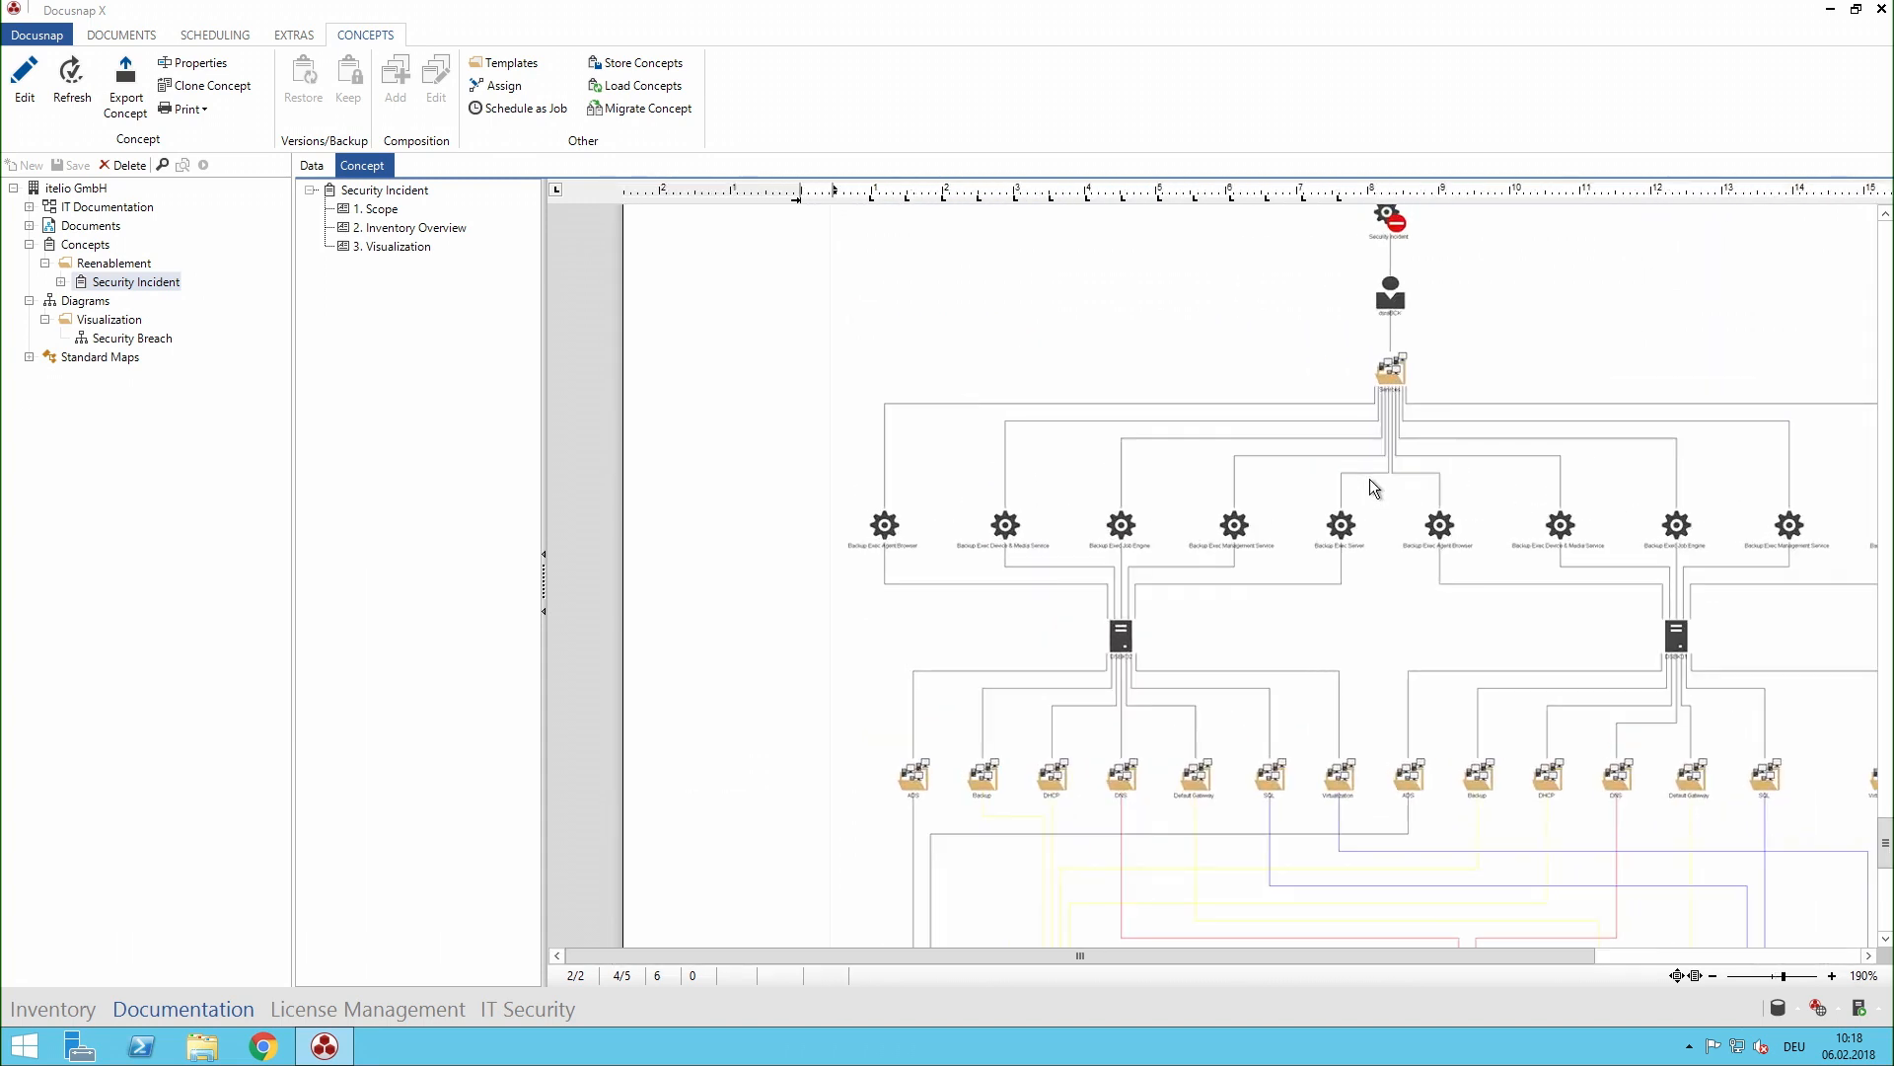
pyautogui.scroll(-4, 1376, 485)
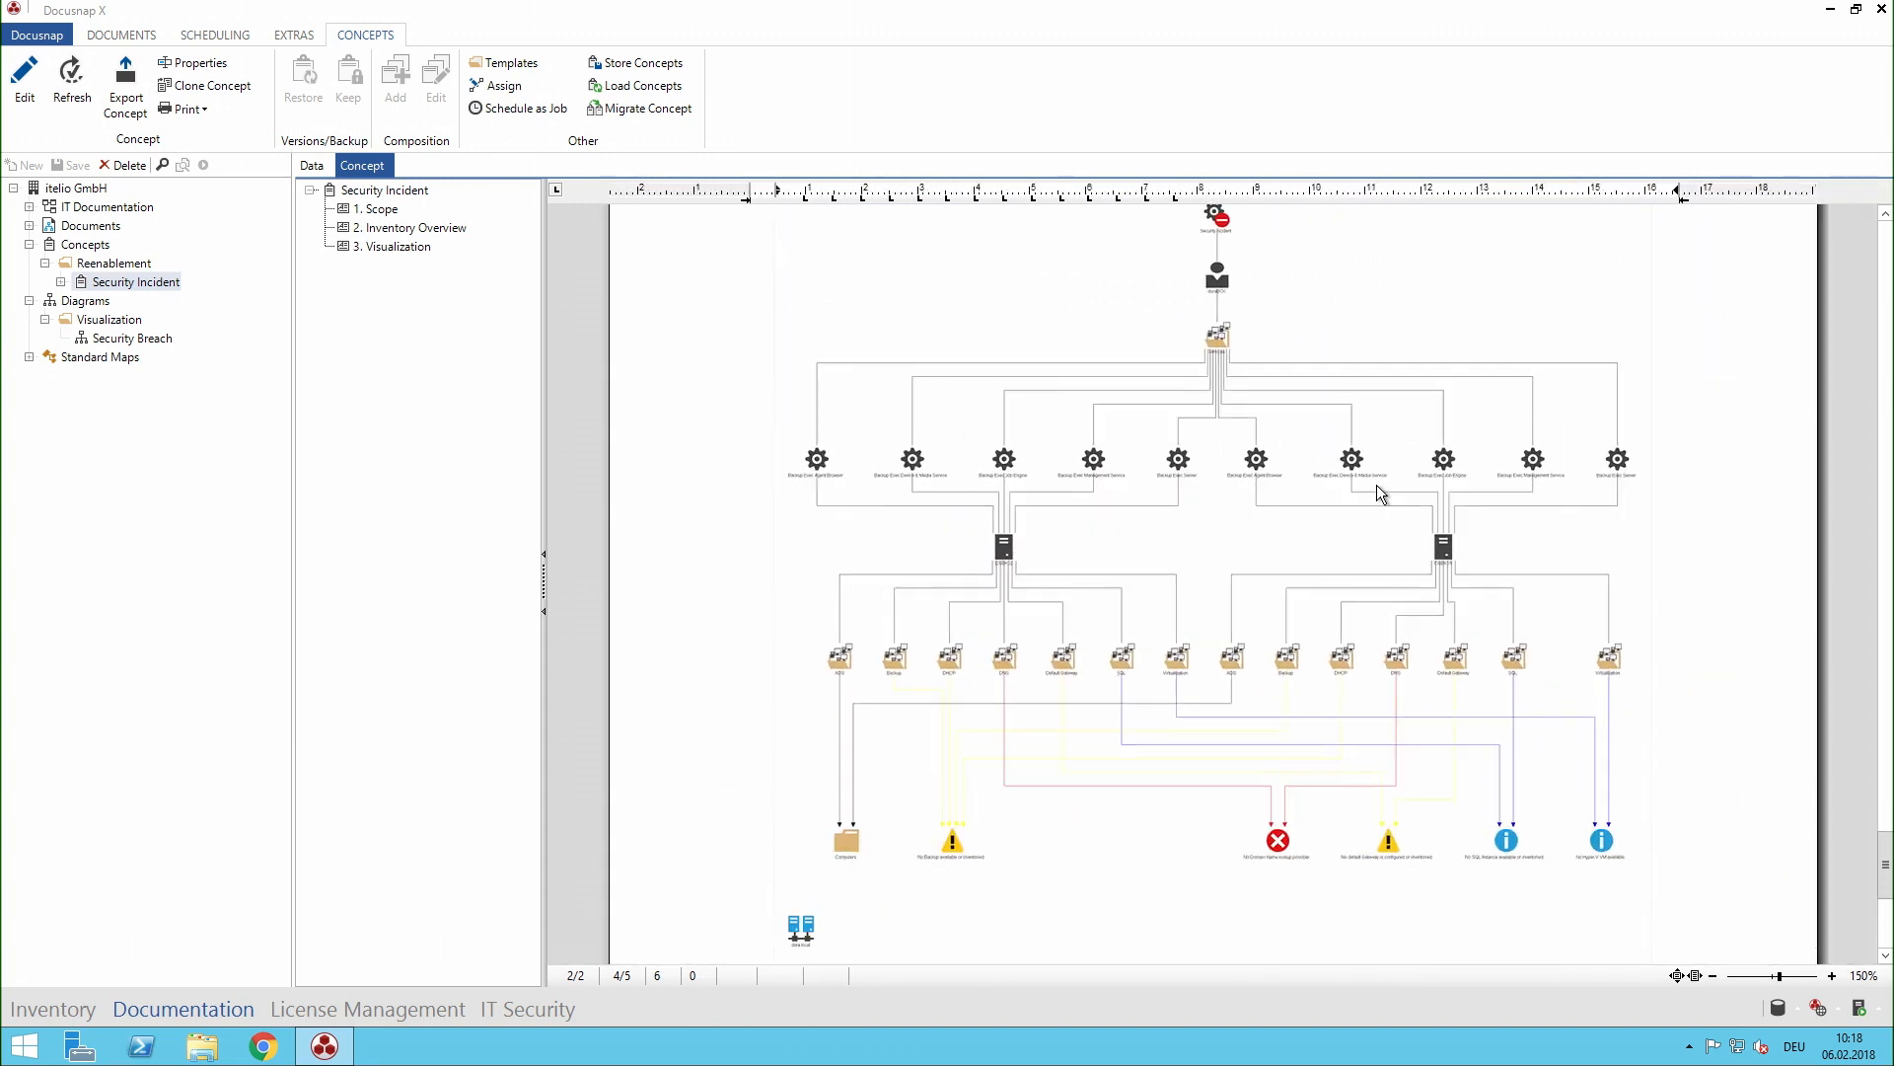